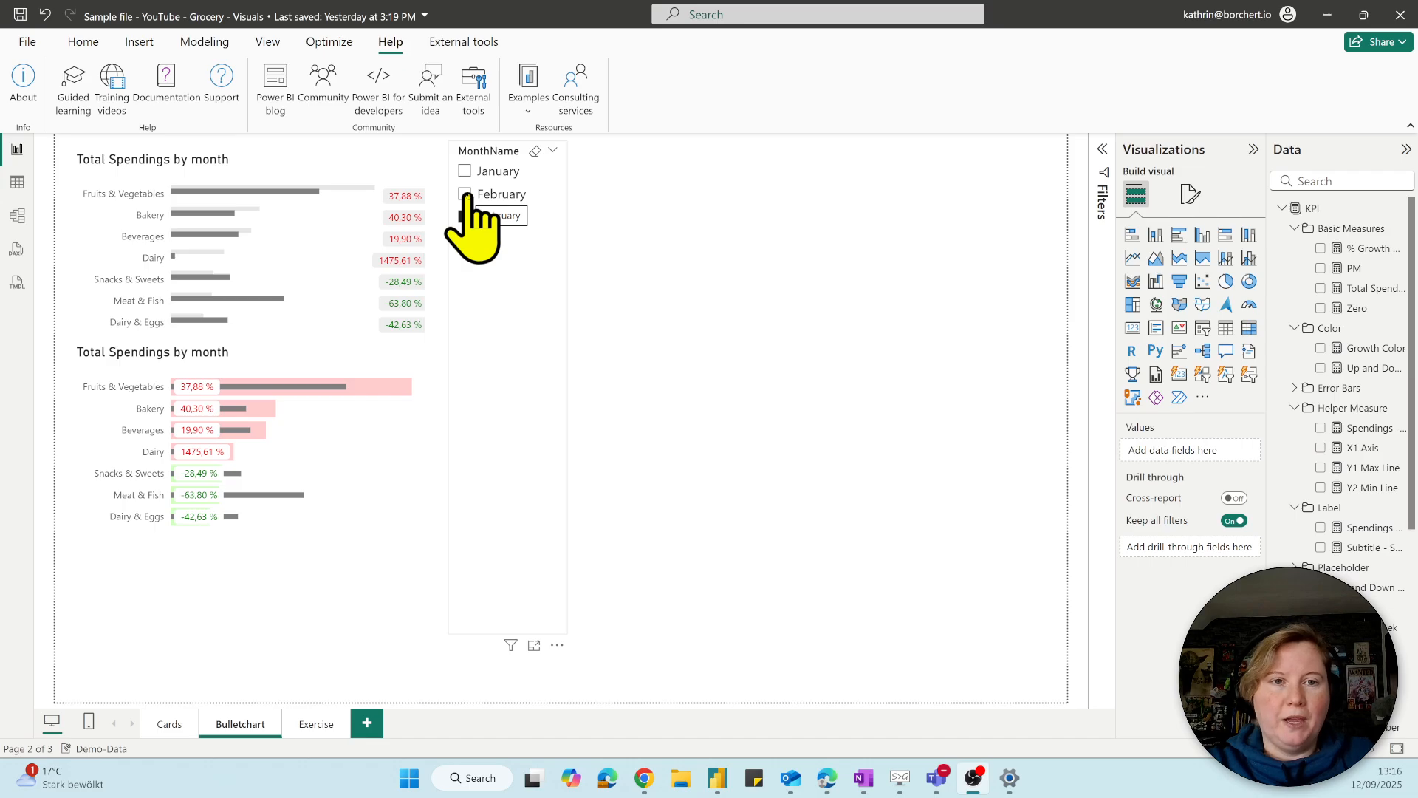
Compare the example bullet charts for different months by filtering them to February, January and February again.
{"action": "left_click", "coordinate": [465, 193]}
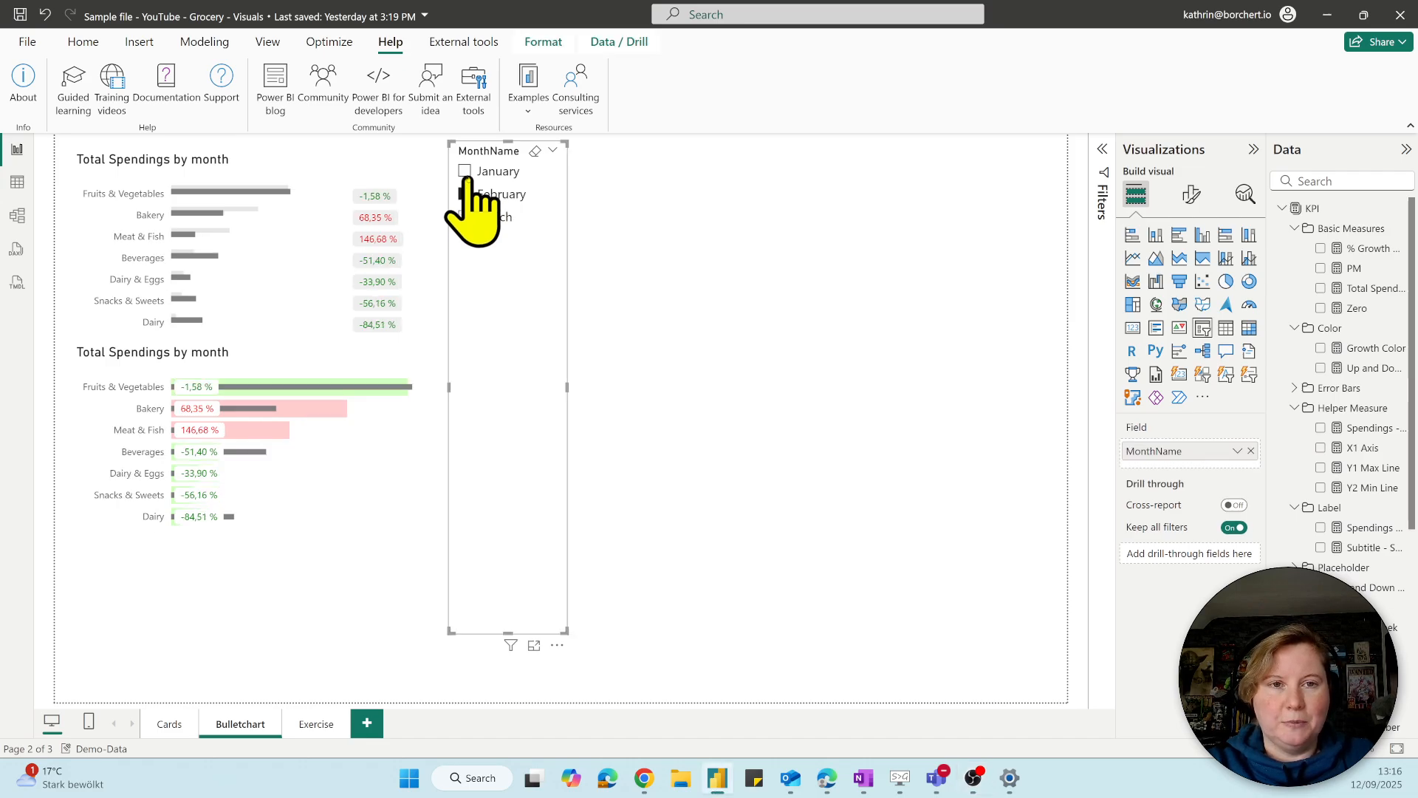
{"action": "left_click", "coordinate": [466, 171]}
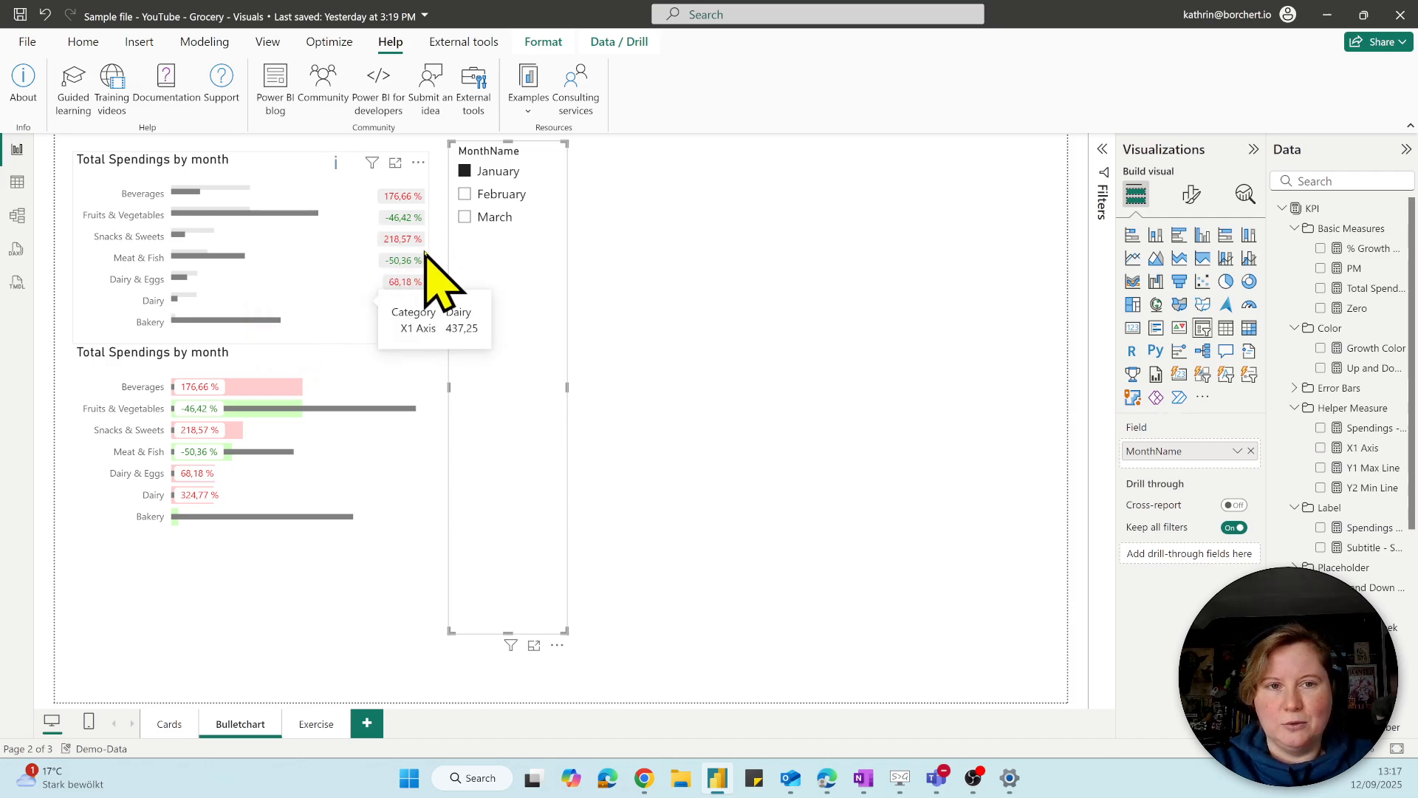
{"action": "left_click", "coordinate": [465, 194]}
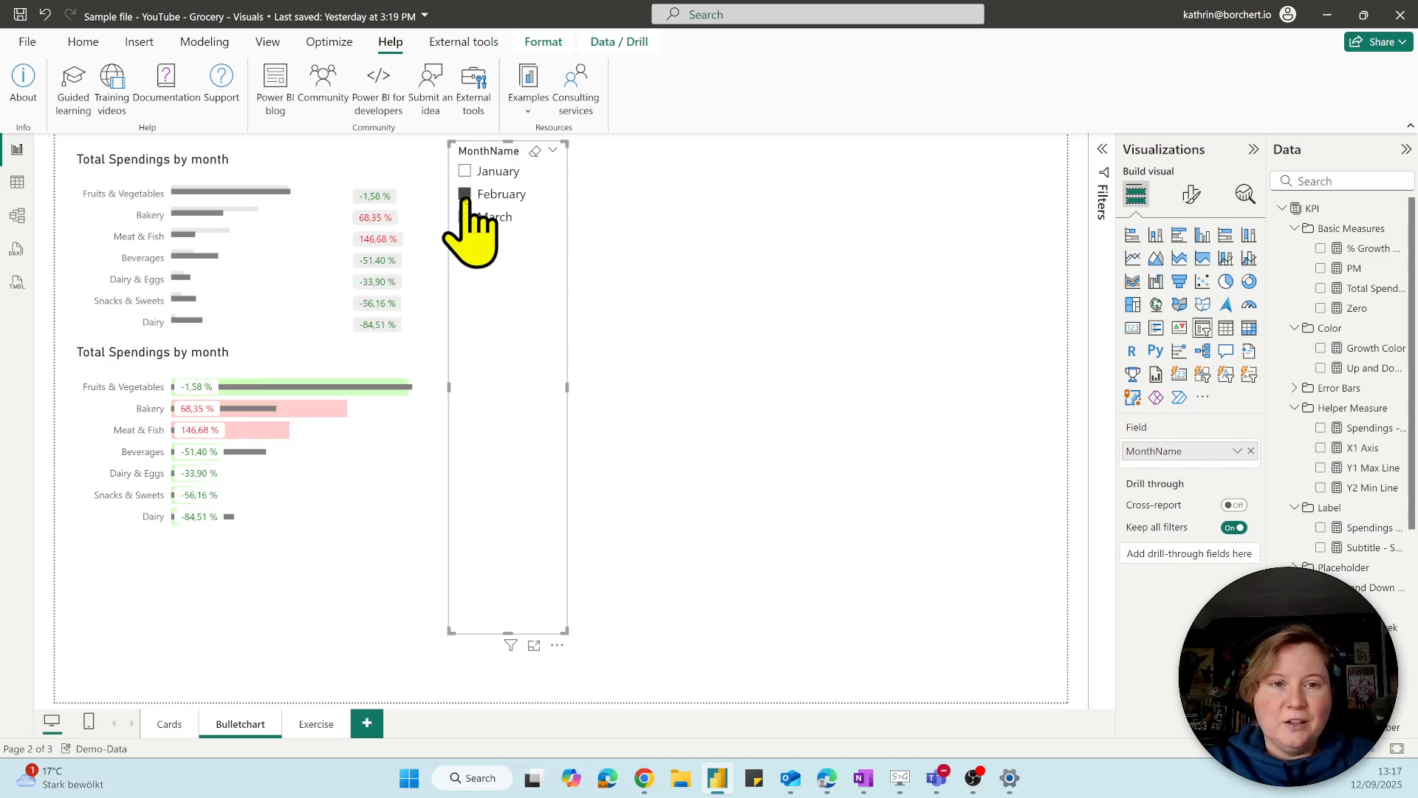
Insert a clustered bar chart on the Exercise page and move it toward the middle of the canvas.
{"action": "left_click", "coordinate": [317, 726]}
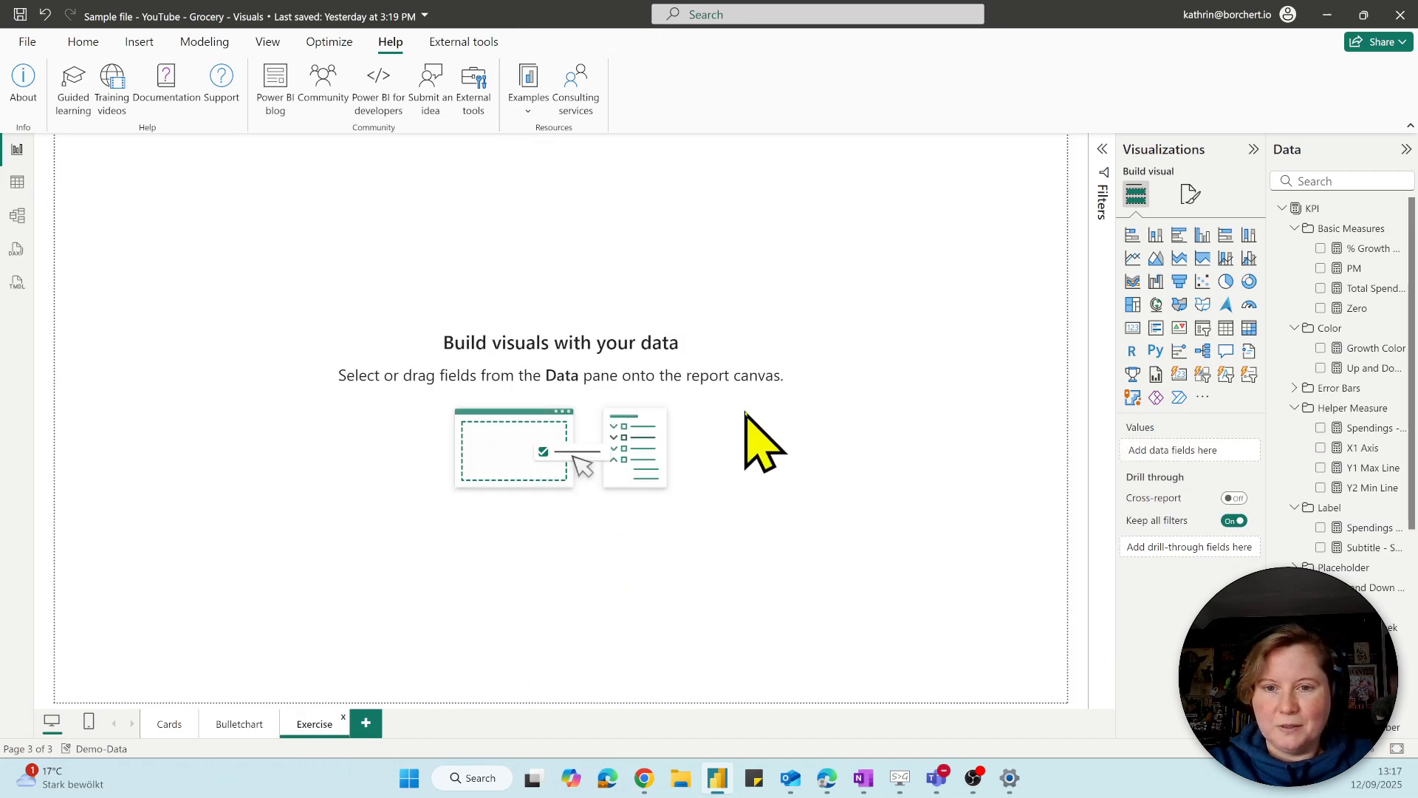
{"action": "left_click", "coordinate": [1179, 235]}
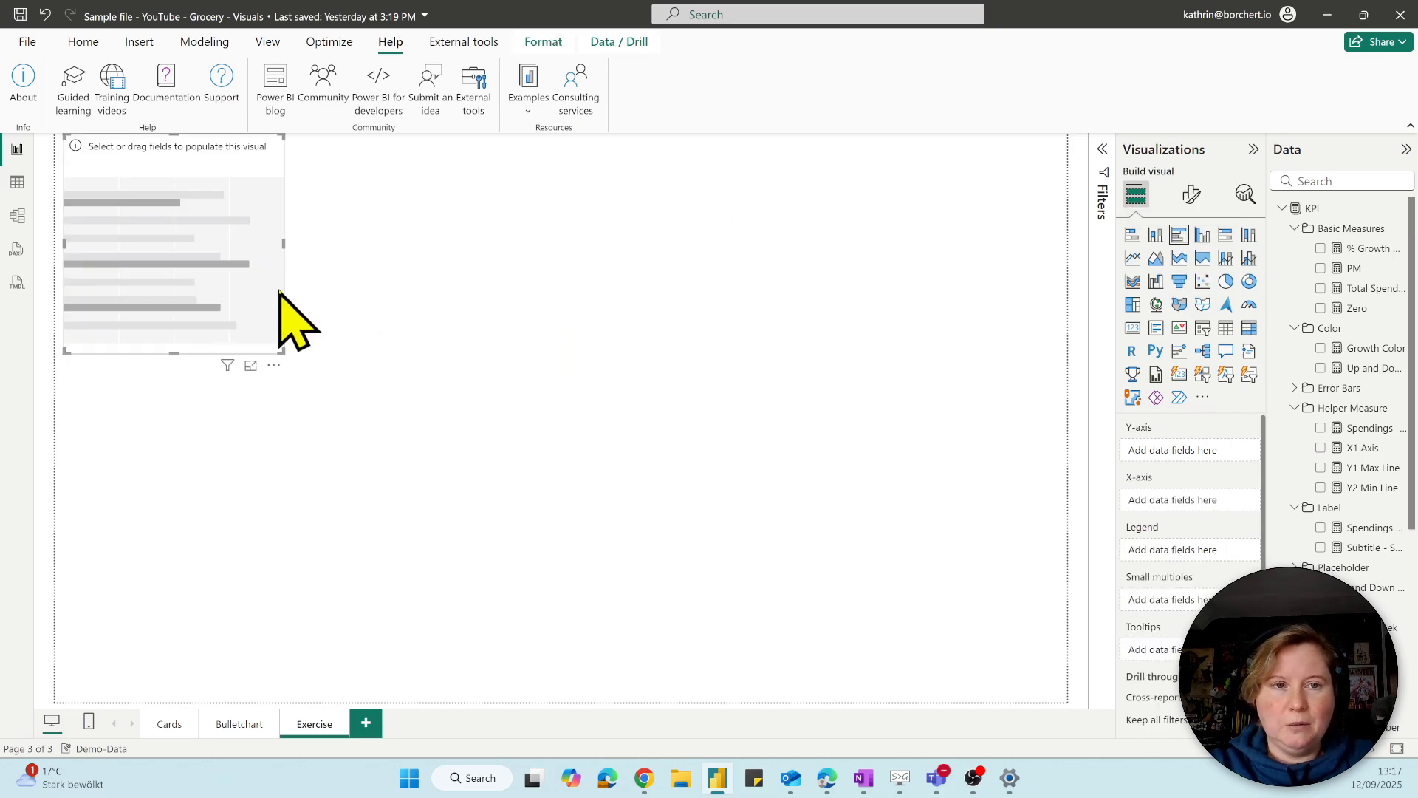
{"action": "left_click_drag", "start_coordinate": [278, 289], "coordinate": [571, 374]}
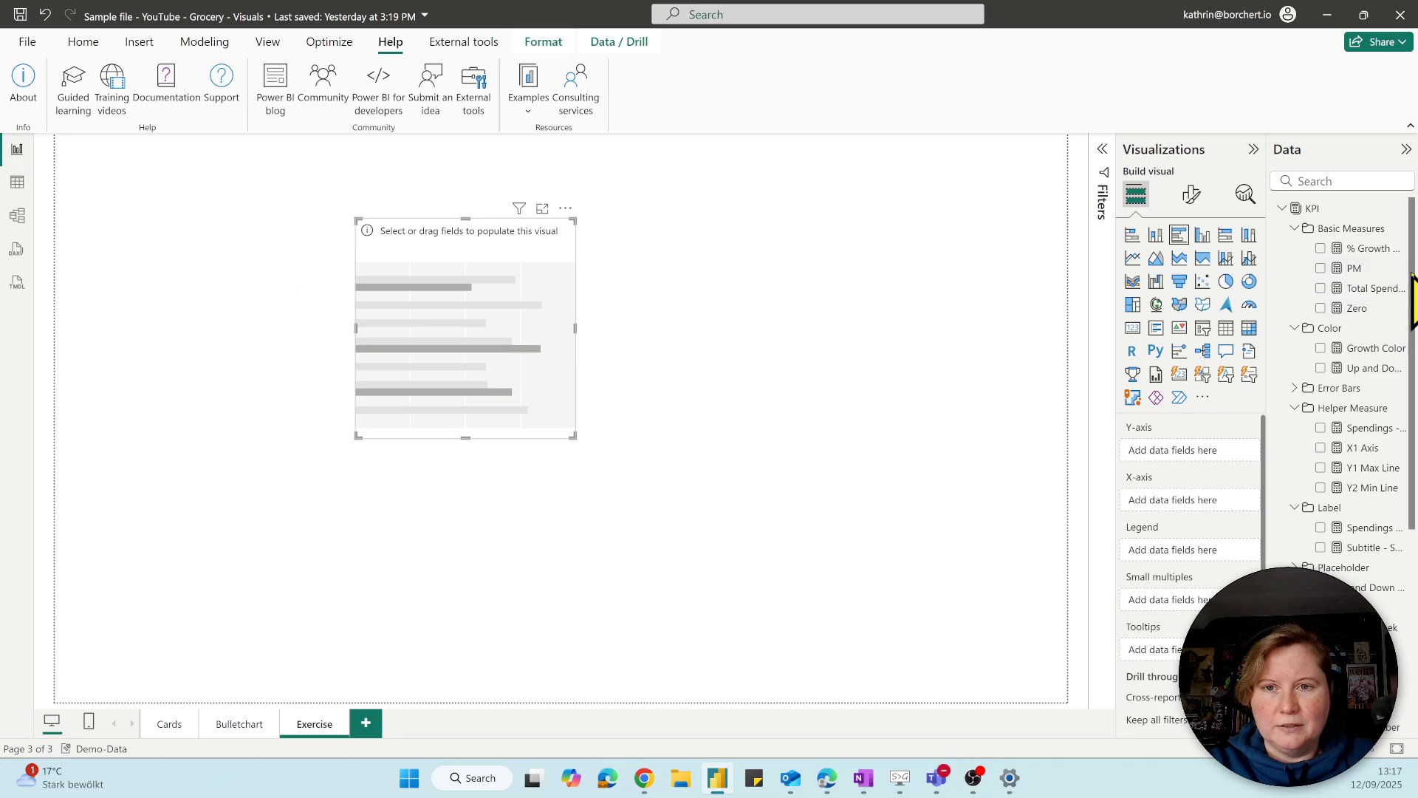
Assign the Category field to the bar chart's Y-axis and the Total Spendings measure to its X-axis.
{"action": "left_click_drag", "start_coordinate": [1412, 296], "coordinate": [1408, 539]}
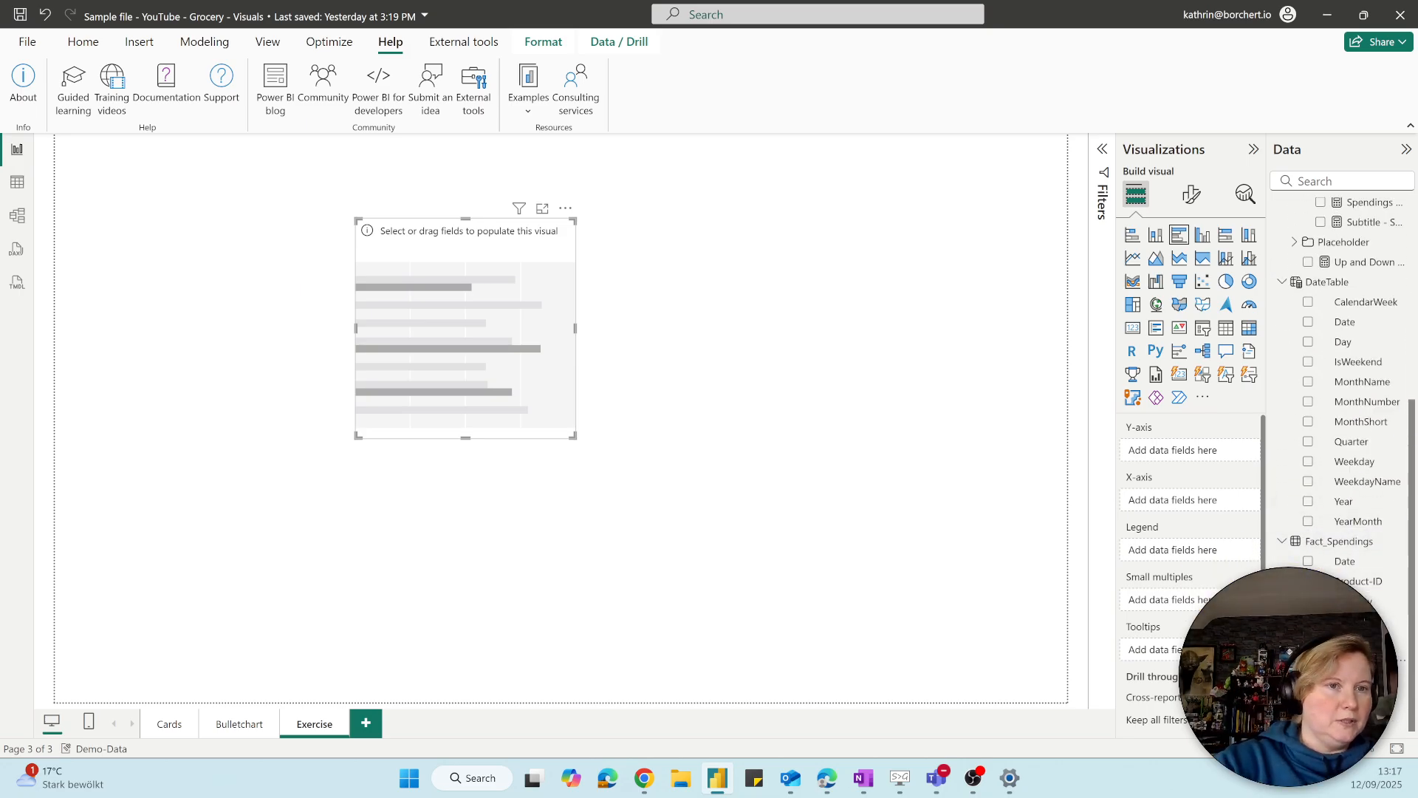
{"action": "left_click_drag", "start_coordinate": [1351, 680], "coordinate": [1166, 455]}
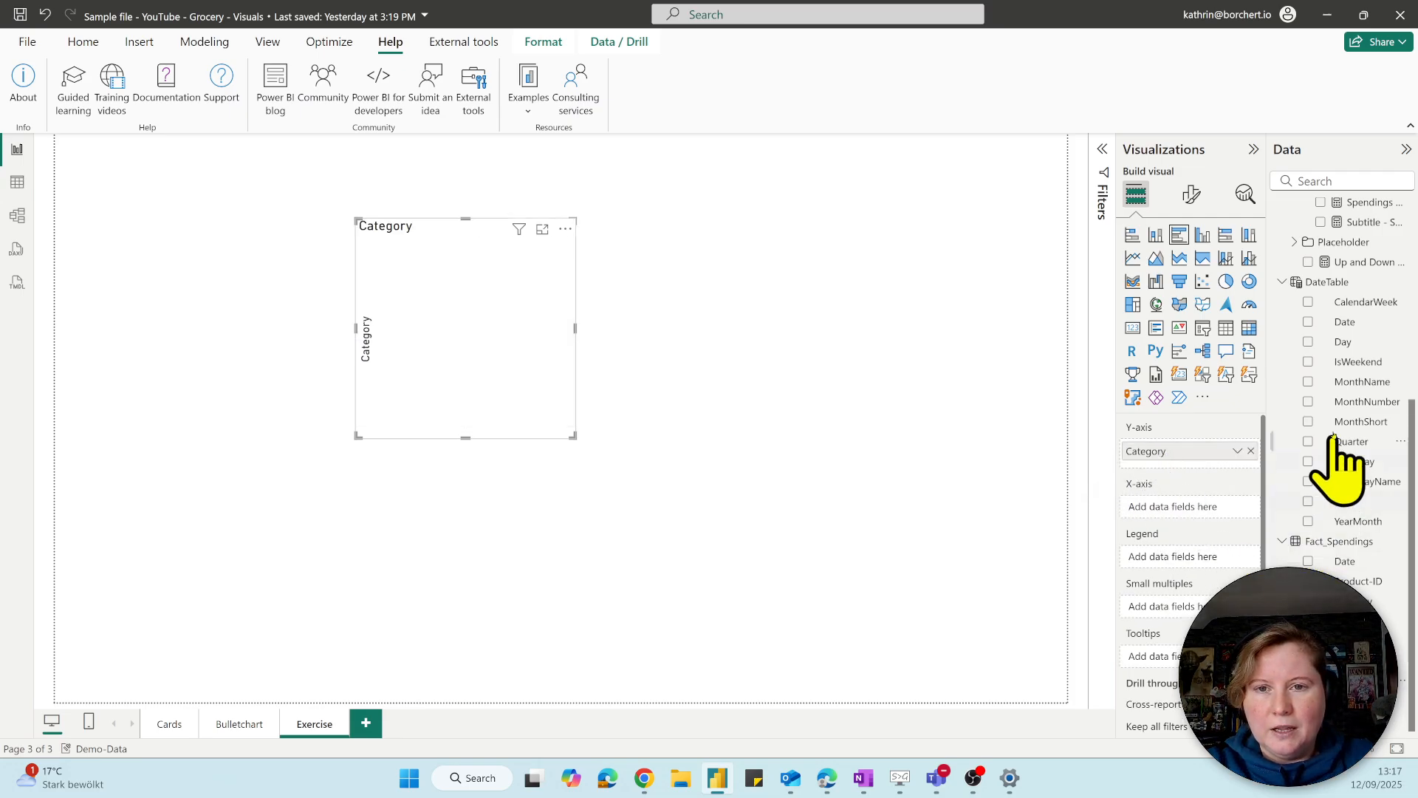
{"action": "left_click_drag", "start_coordinate": [1412, 483], "coordinate": [1412, 359]}
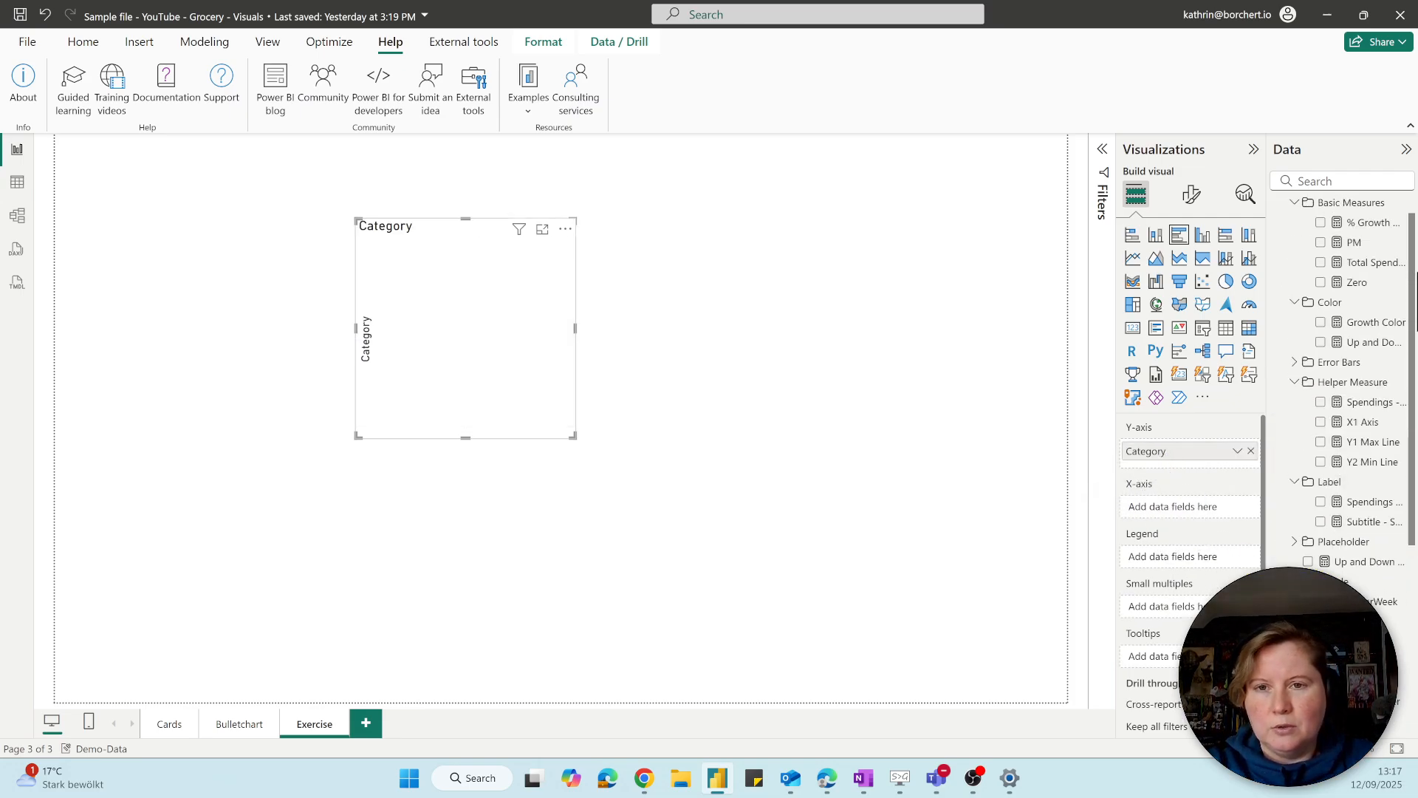
{"action": "left_click_drag", "start_coordinate": [1375, 262], "coordinate": [1211, 518]}
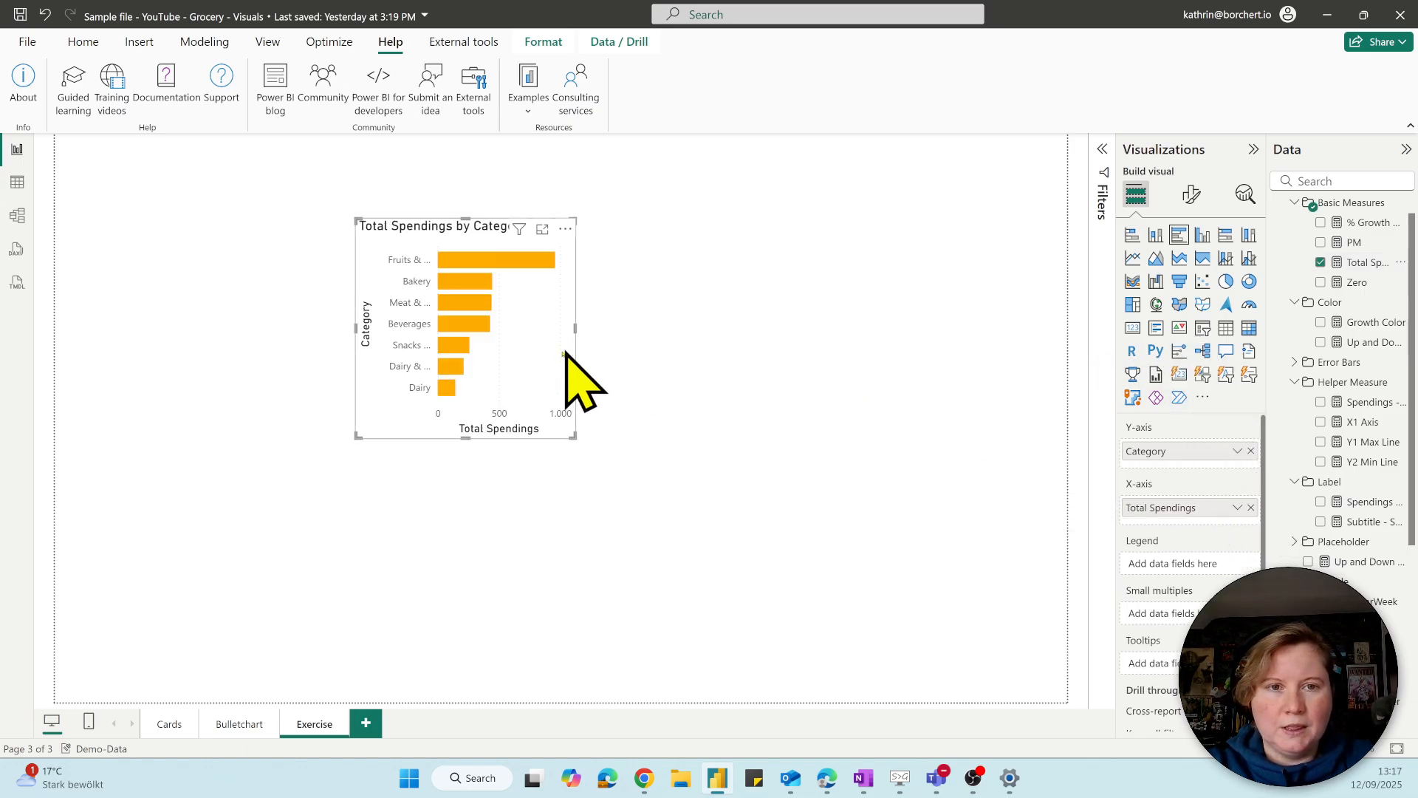
Enlarge the Total Spendings by Category chart to about twice its width and place it in the upper middle of the canvas.
{"action": "left_click_drag", "start_coordinate": [552, 357], "coordinate": [422, 346]}
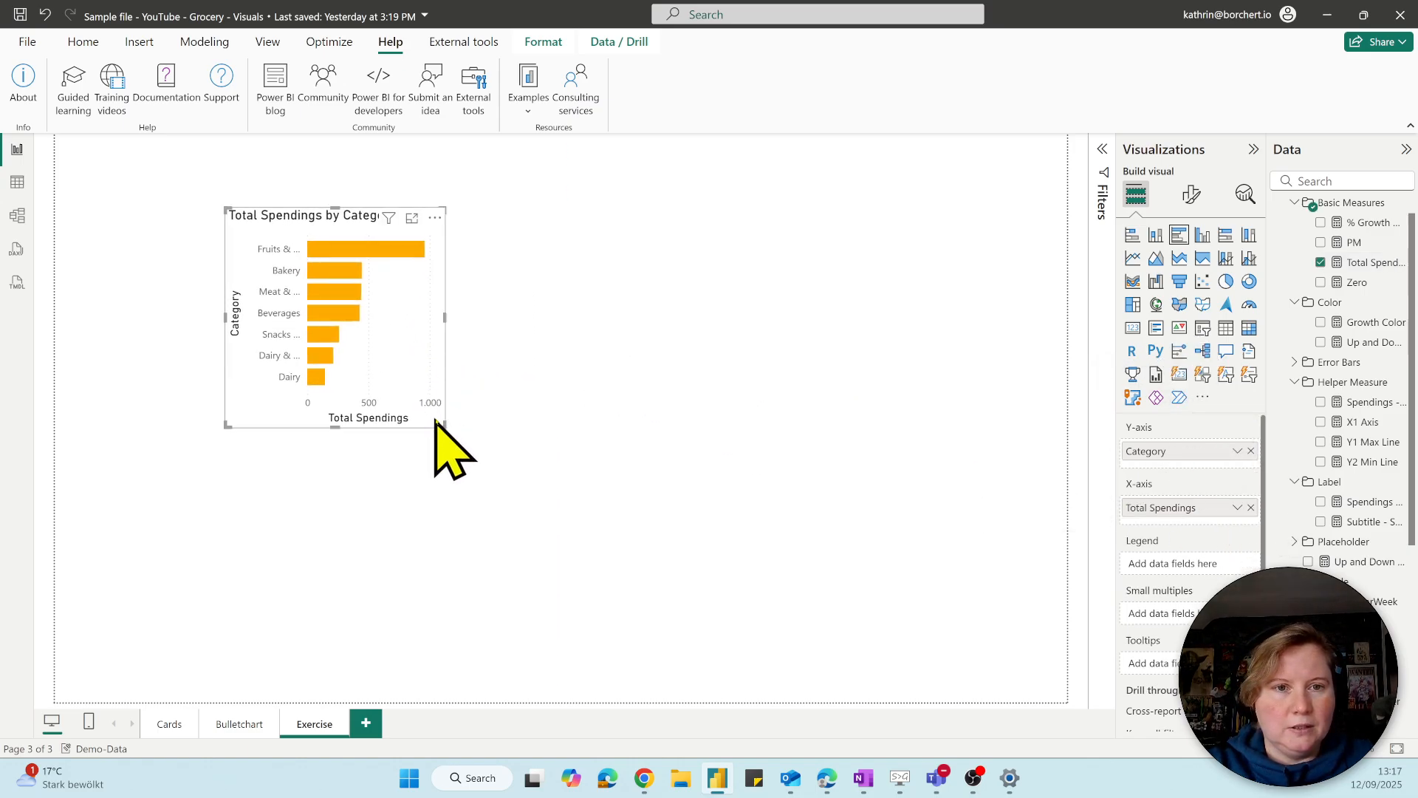
{"action": "left_click_drag", "start_coordinate": [444, 427], "coordinate": [678, 464]}
{"action": "left_click_drag", "start_coordinate": [573, 396], "coordinate": [722, 406]}
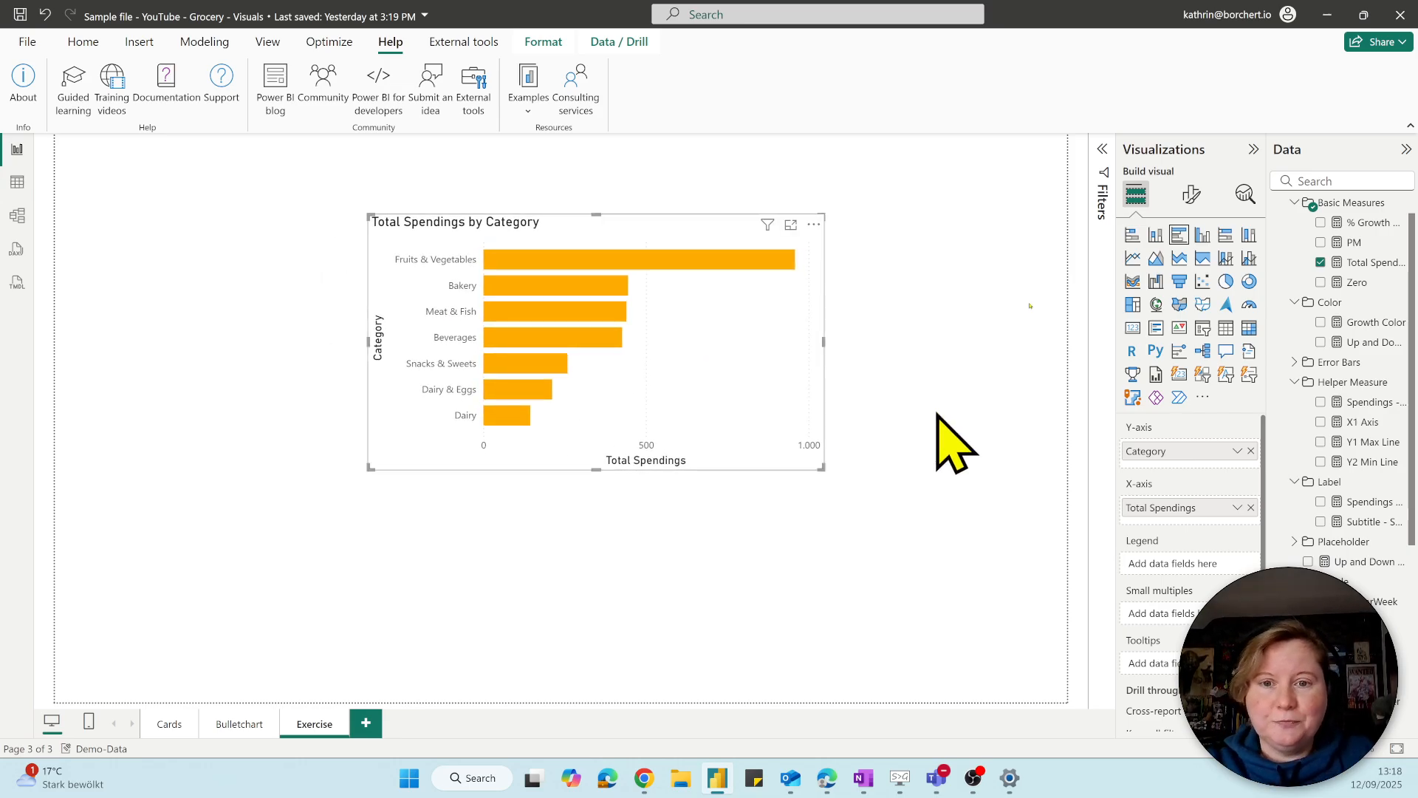
Turn off the Y-axis title of the Total Spendings by Category chart.
{"action": "left_click", "coordinate": [1190, 195]}
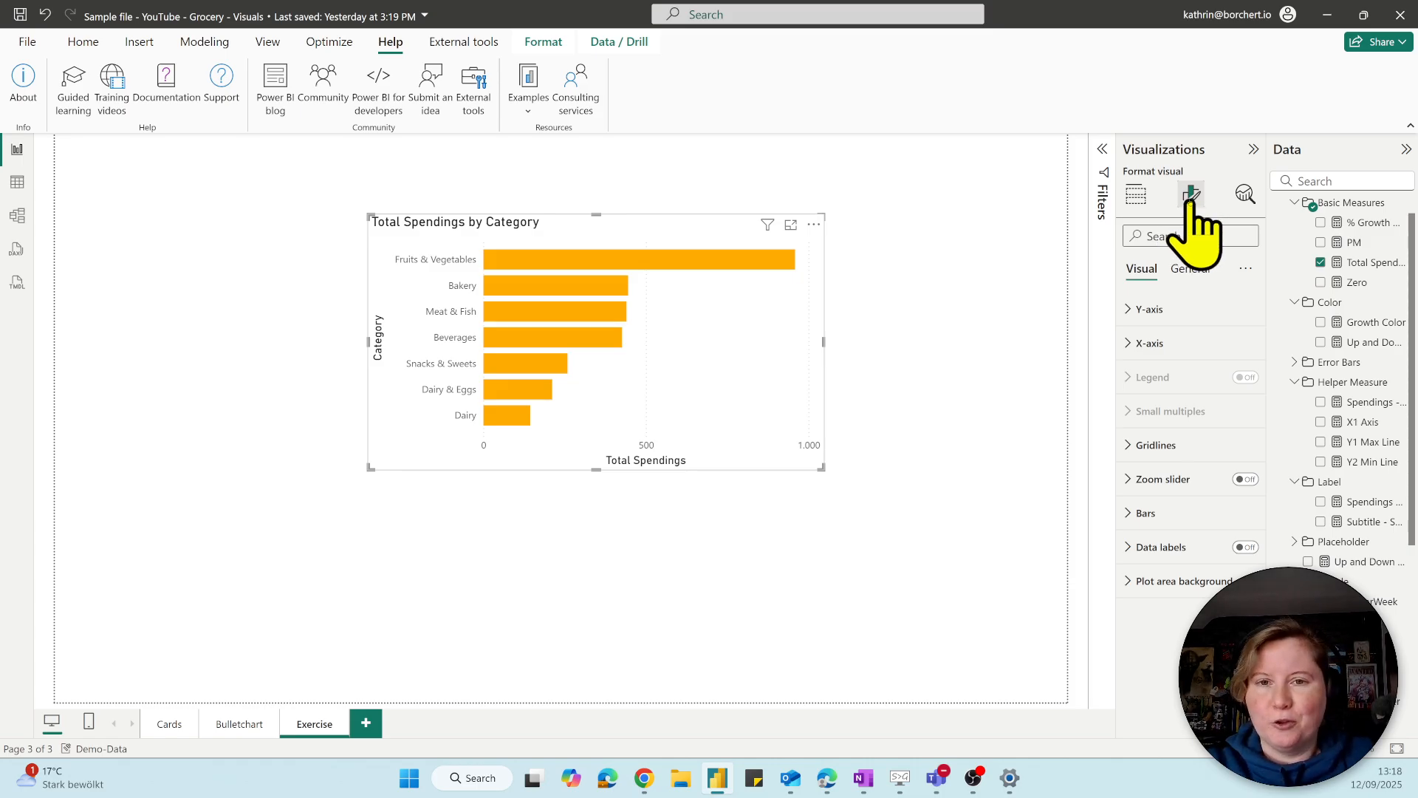
{"action": "left_click", "coordinate": [1143, 308]}
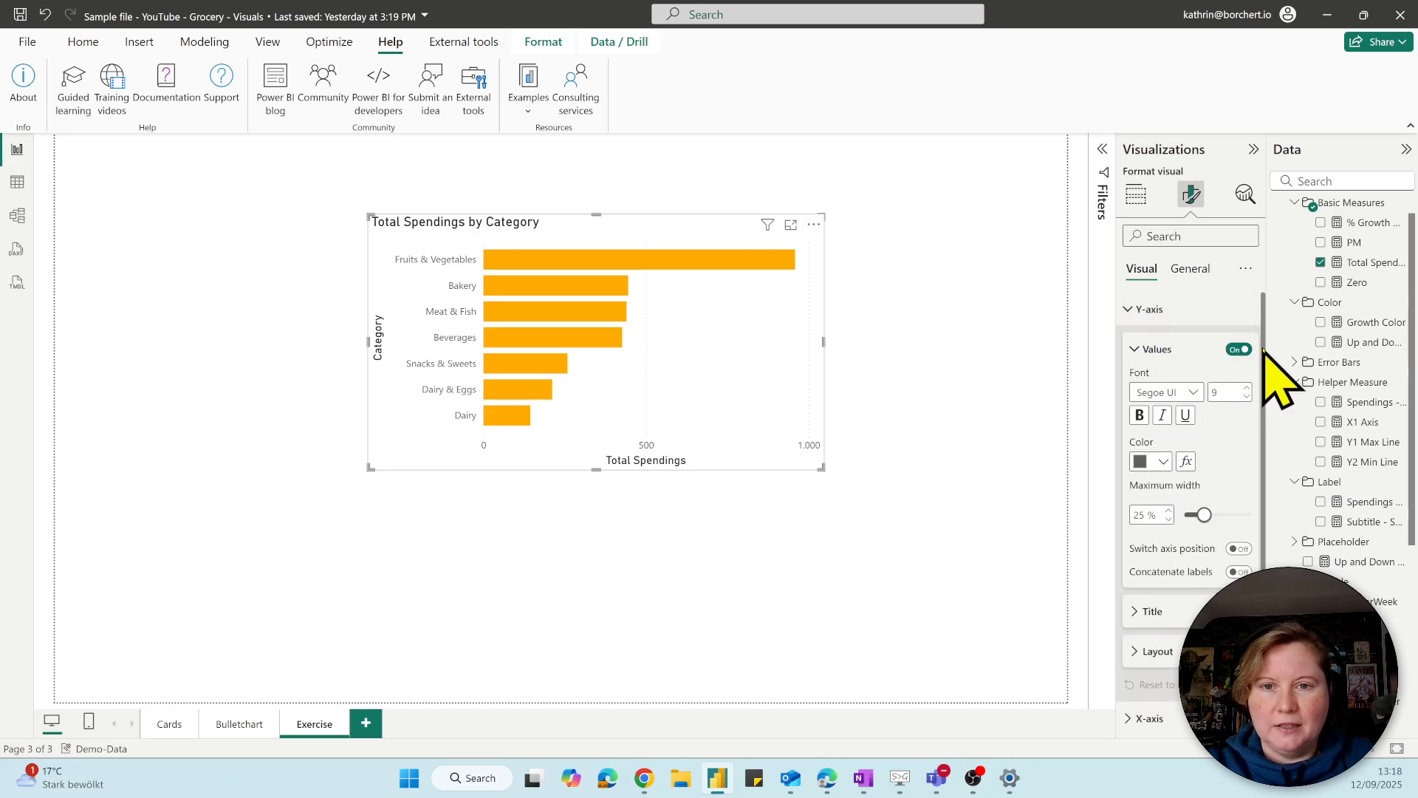
{"action": "mouse_move", "coordinate": [1263, 352]}
{"action": "left_mouse_down"}
{"action": "mouse_move", "coordinate": [1263, 426]}
{"action": "mouse_move", "coordinate": [1266, 358]}
{"action": "left_mouse_up"}
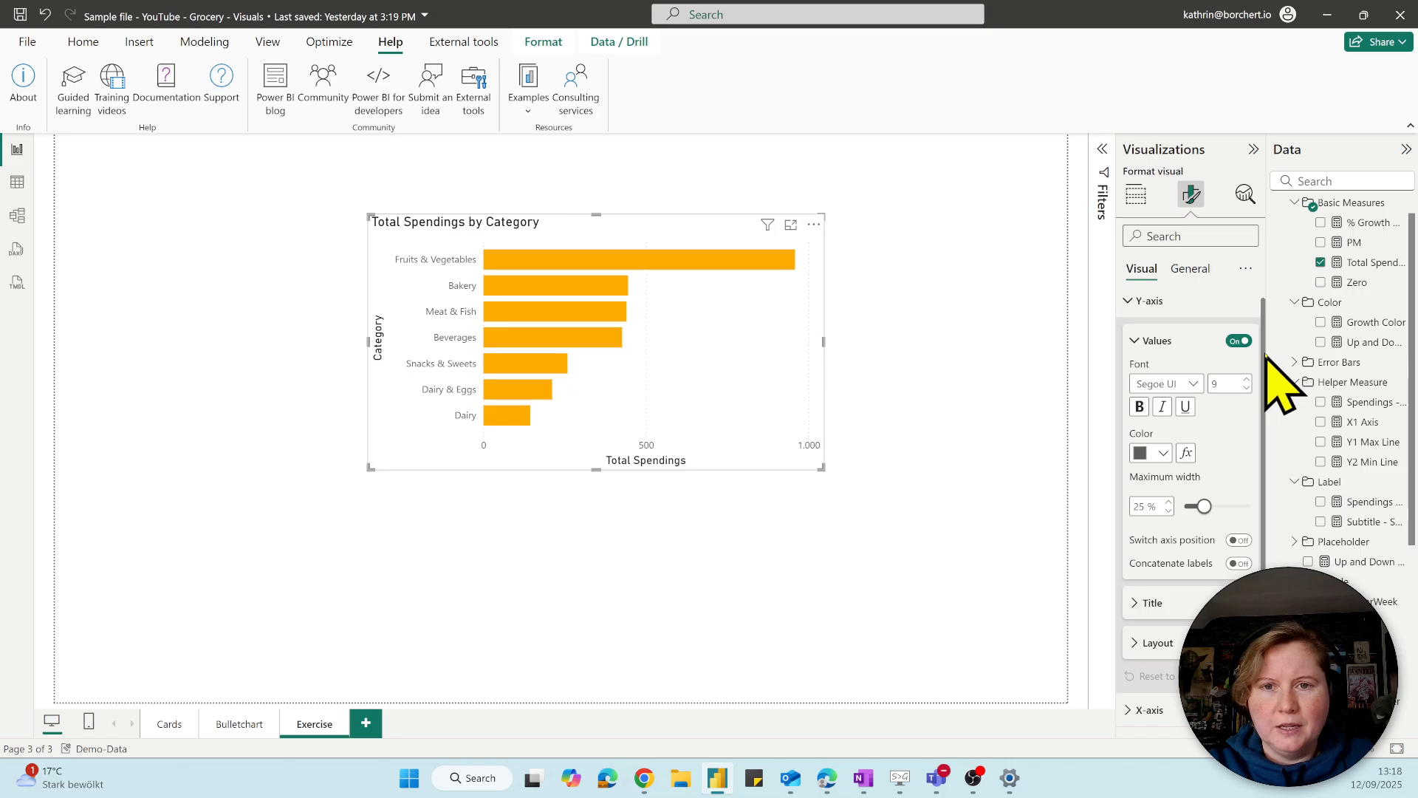
{"action": "left_click", "coordinate": [1239, 341]}
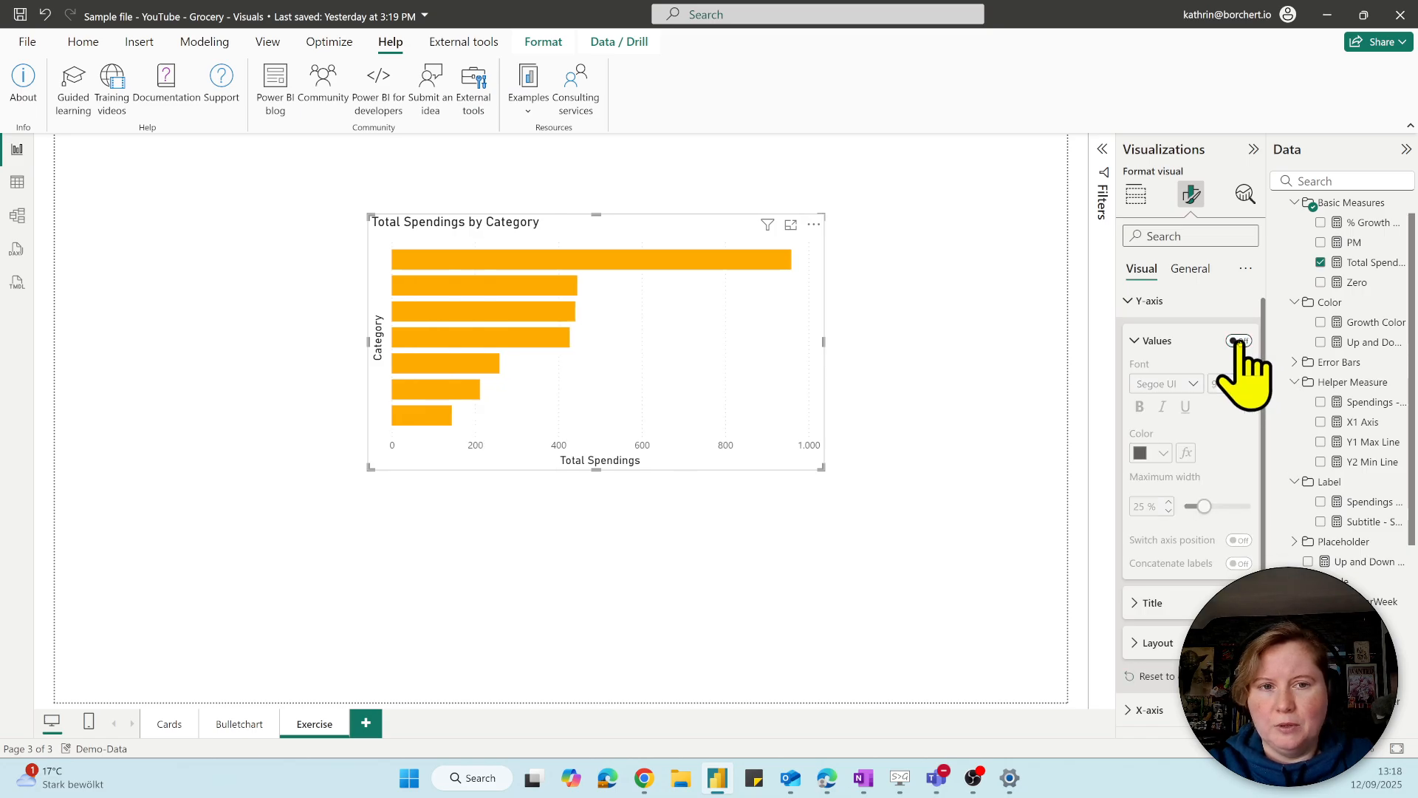
{"action": "left_click", "coordinate": [1239, 341]}
{"action": "left_click_drag", "start_coordinate": [1262, 373], "coordinate": [1258, 448]}
{"action": "left_click", "coordinate": [1239, 462]}
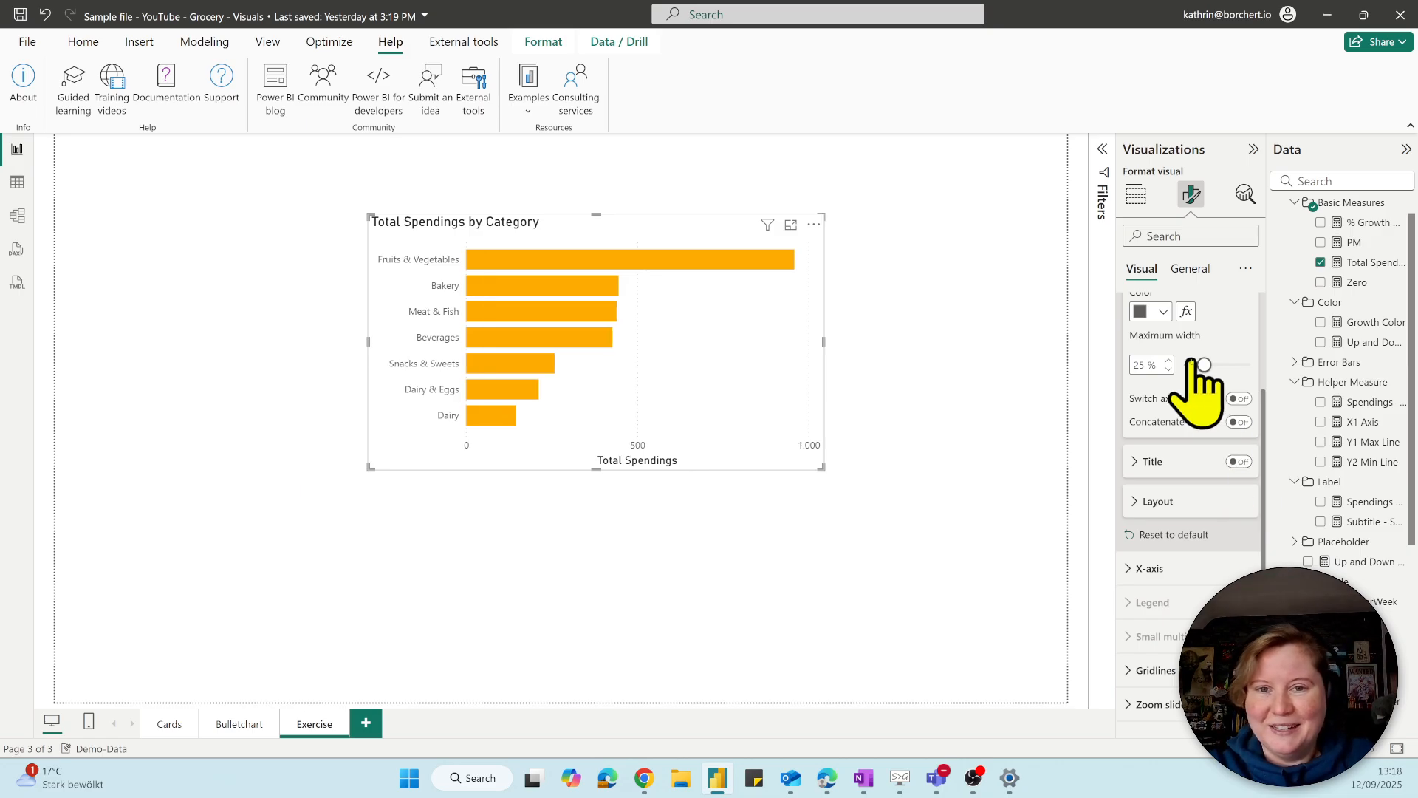
{"action": "scroll", "coordinate": [1265, 347], "scroll_direction": "up", "scroll_amount": 4}
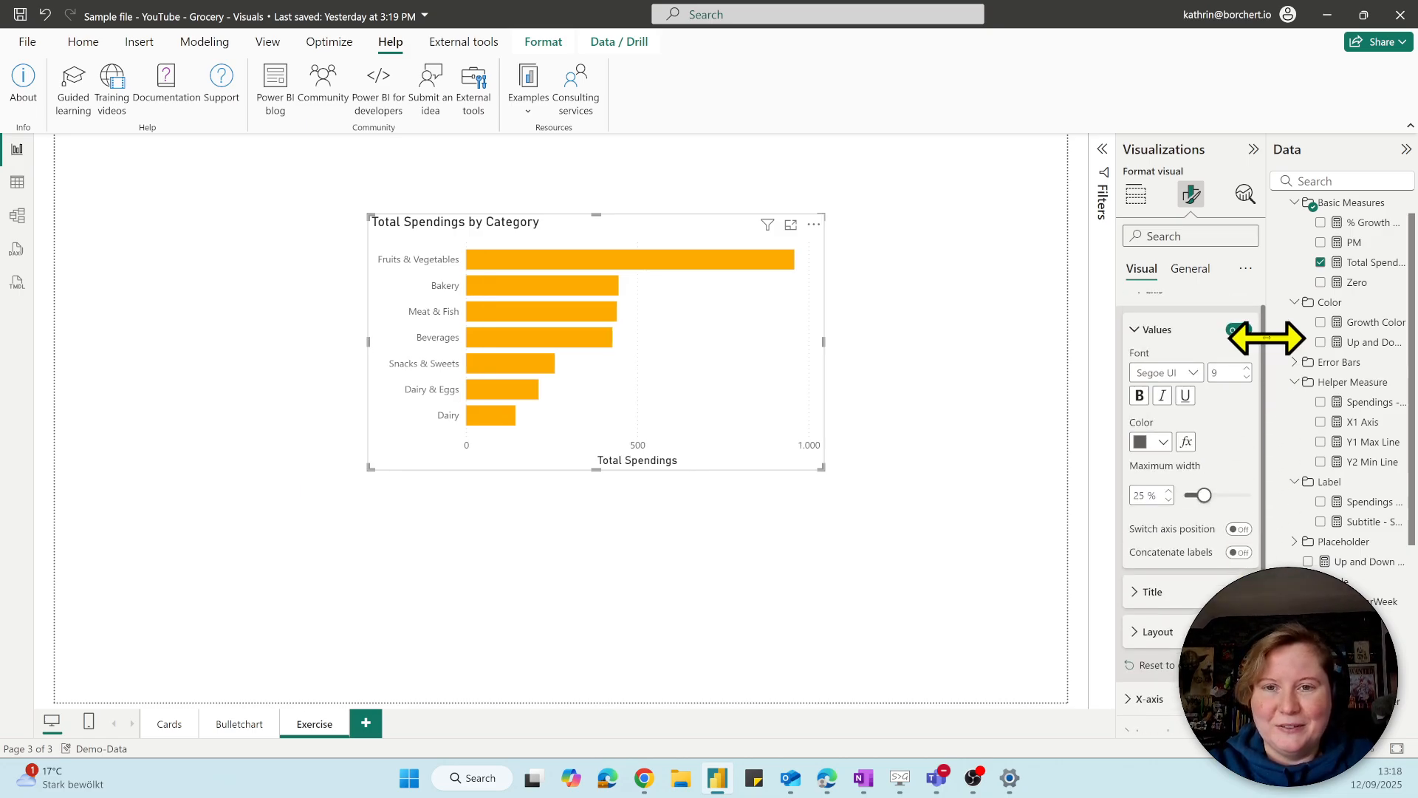
{"action": "left_click", "coordinate": [1157, 310]}
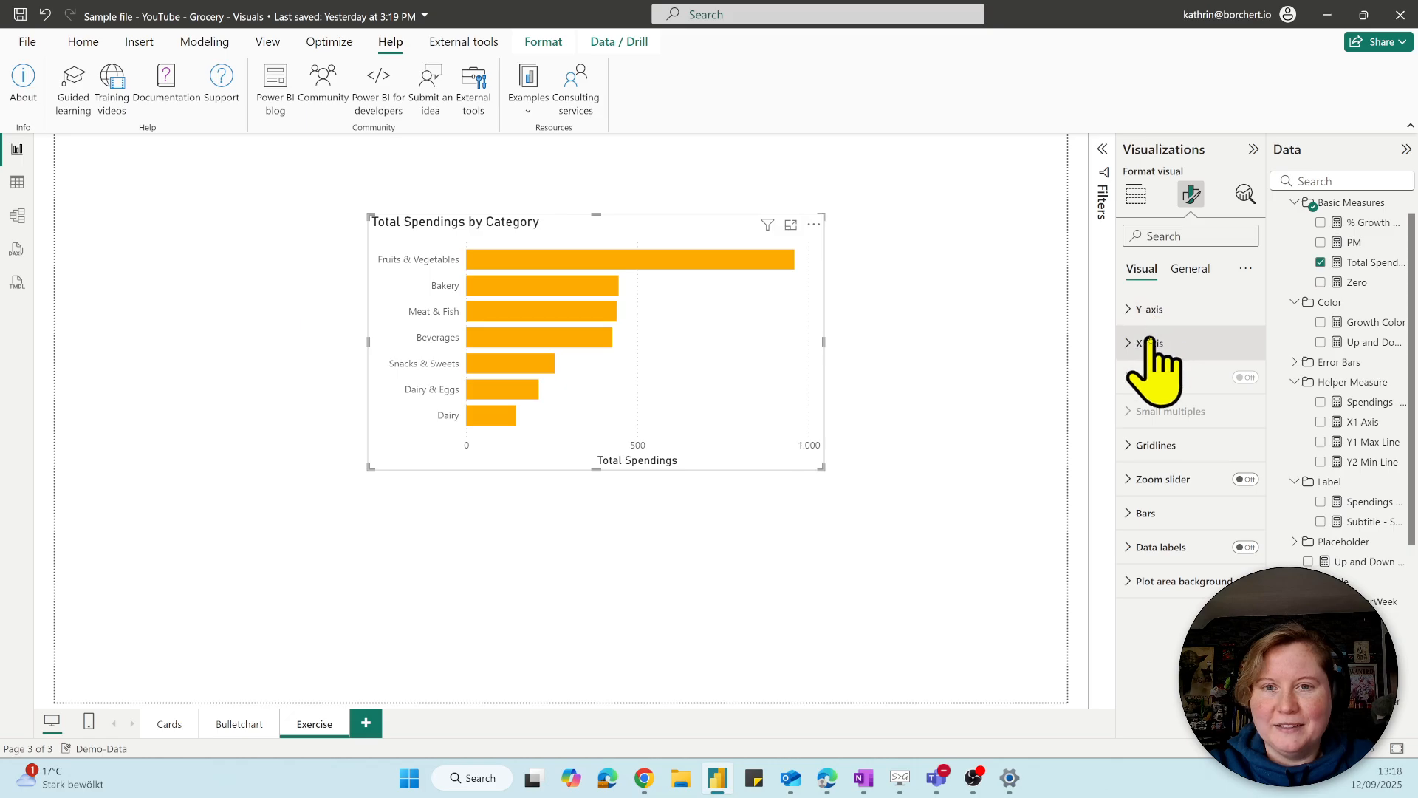
Turn off both the values and the title of the bar chart's X-axis.
{"action": "left_click", "coordinate": [1152, 343]}
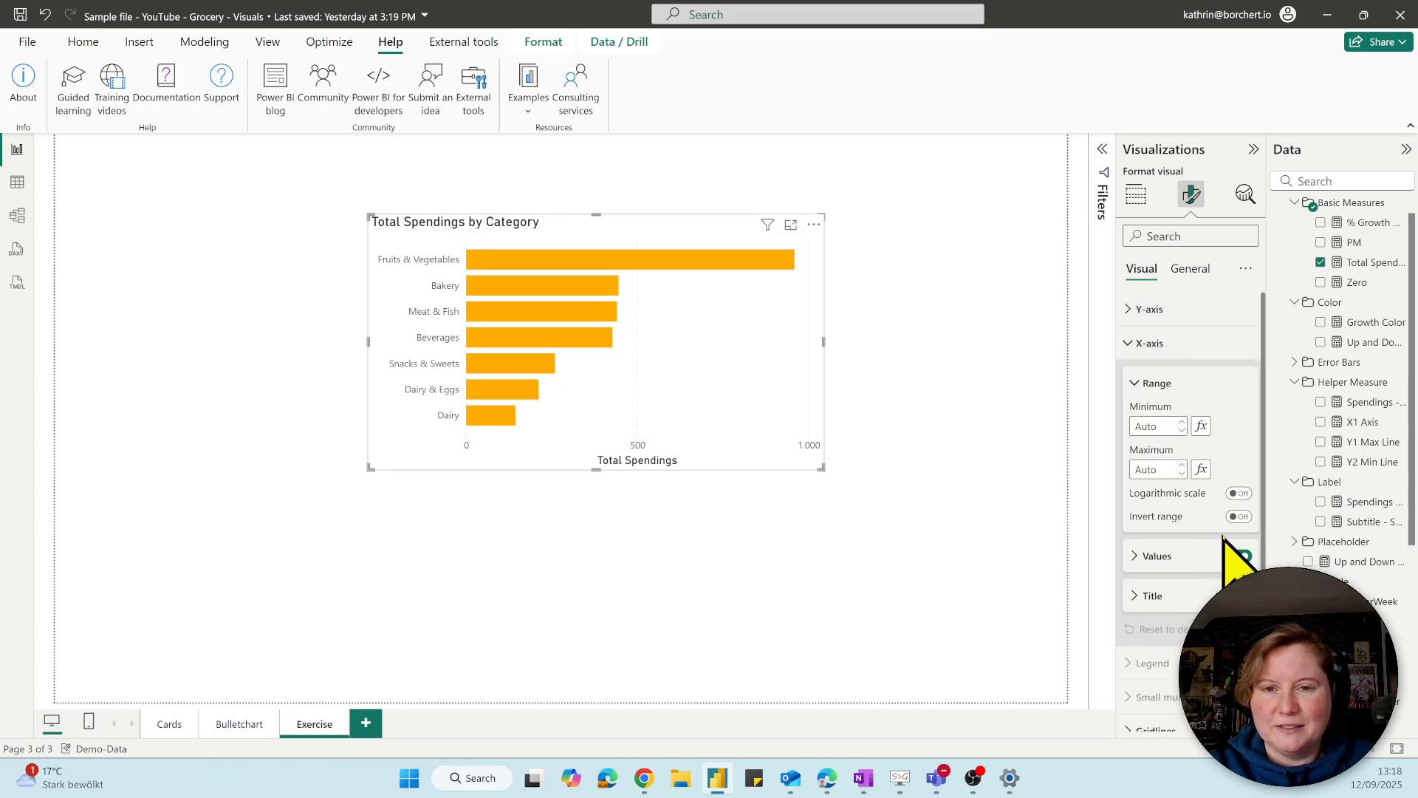
{"action": "left_click", "coordinate": [1235, 557]}
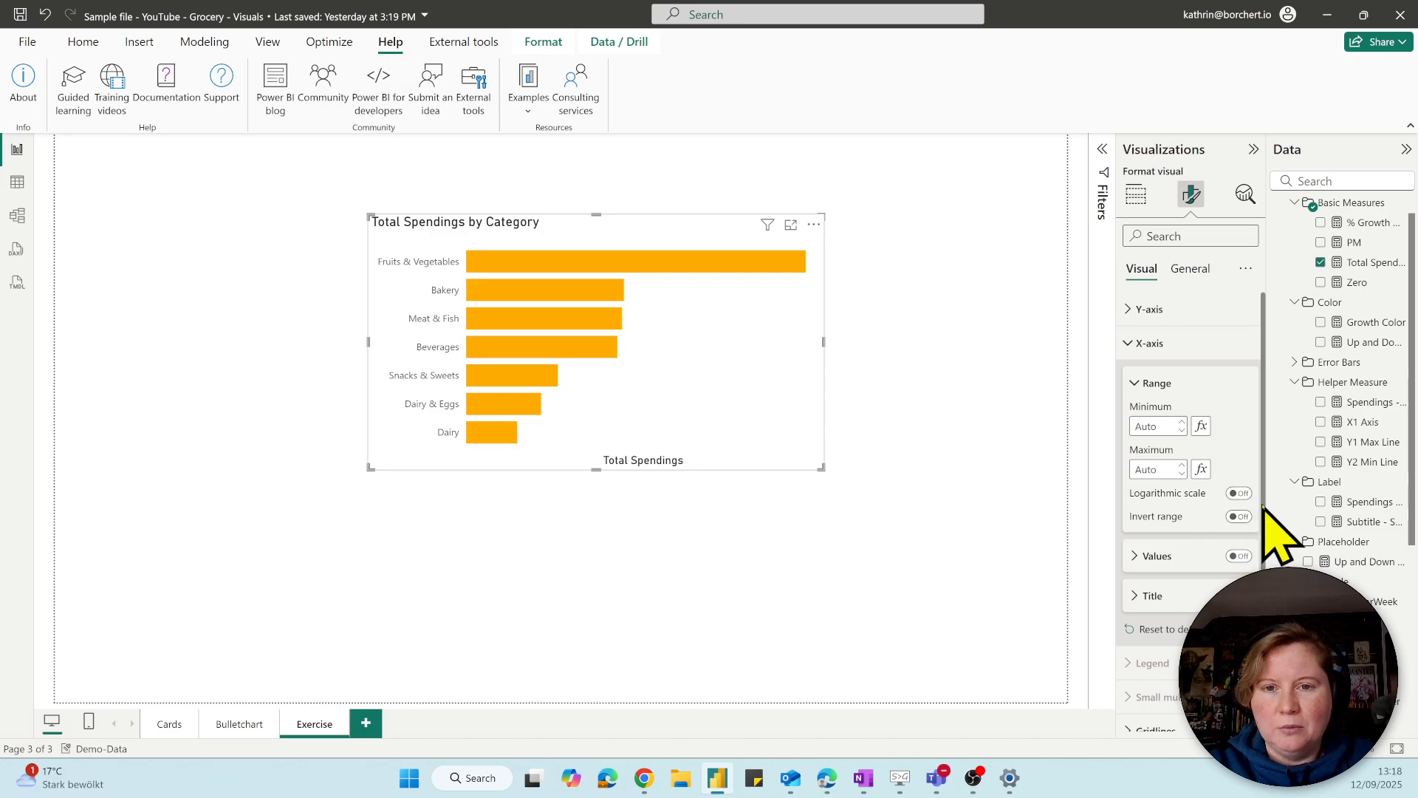
{"action": "scroll", "coordinate": [1267, 566], "scroll_direction": "down", "scroll_amount": 2}
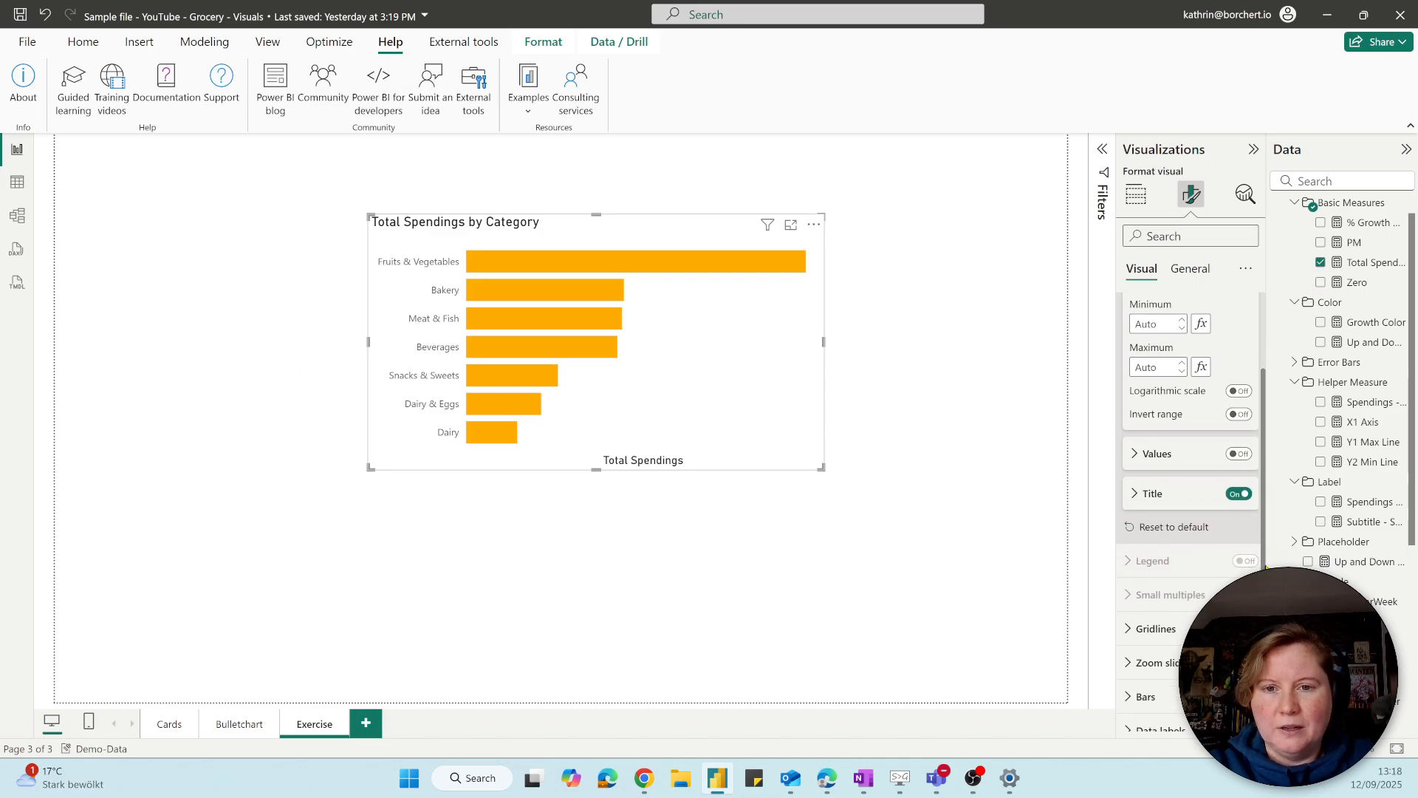
{"action": "left_click", "coordinate": [1239, 493]}
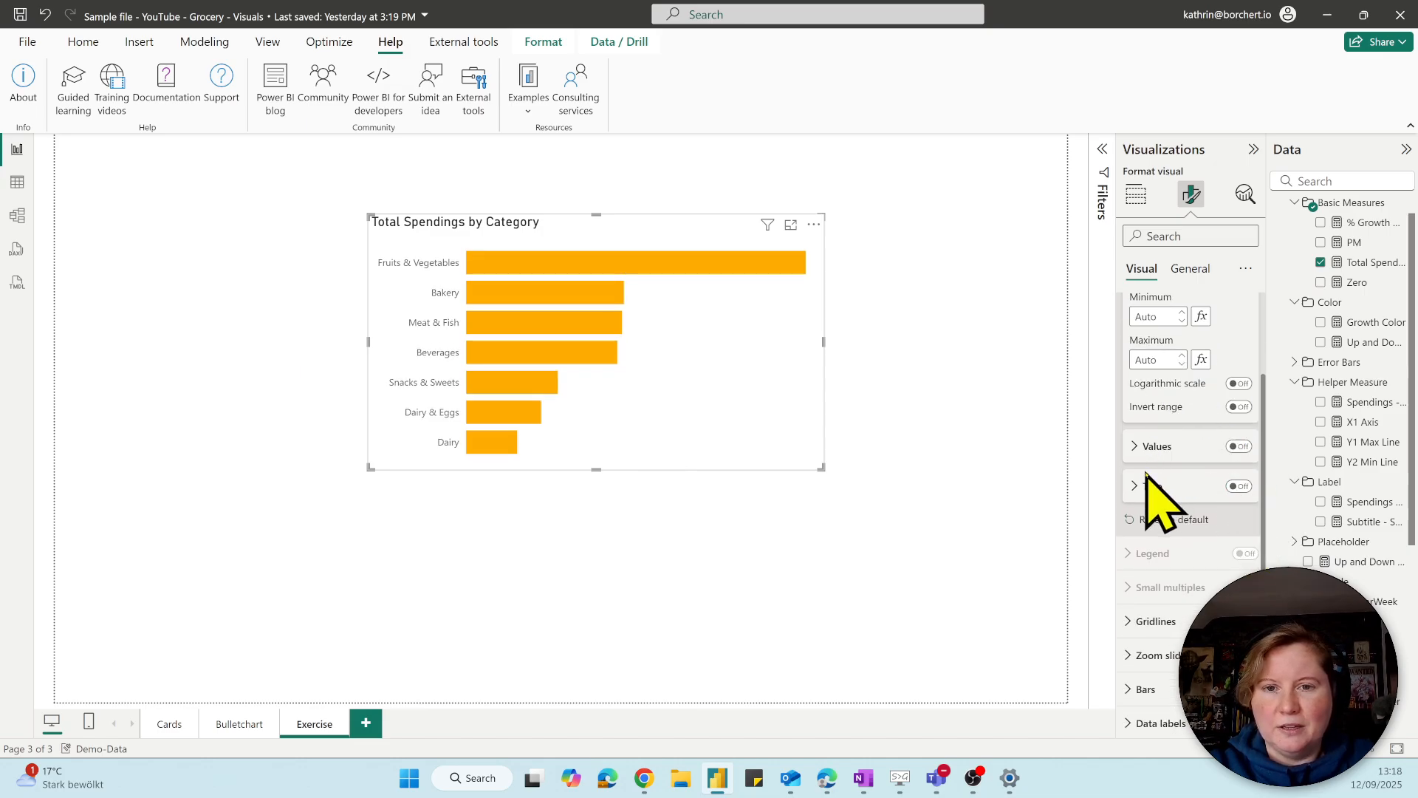
Open the color settings for the chart's bars.
{"action": "scroll", "coordinate": [1265, 436], "scroll_direction": "down", "scroll_amount": 1}
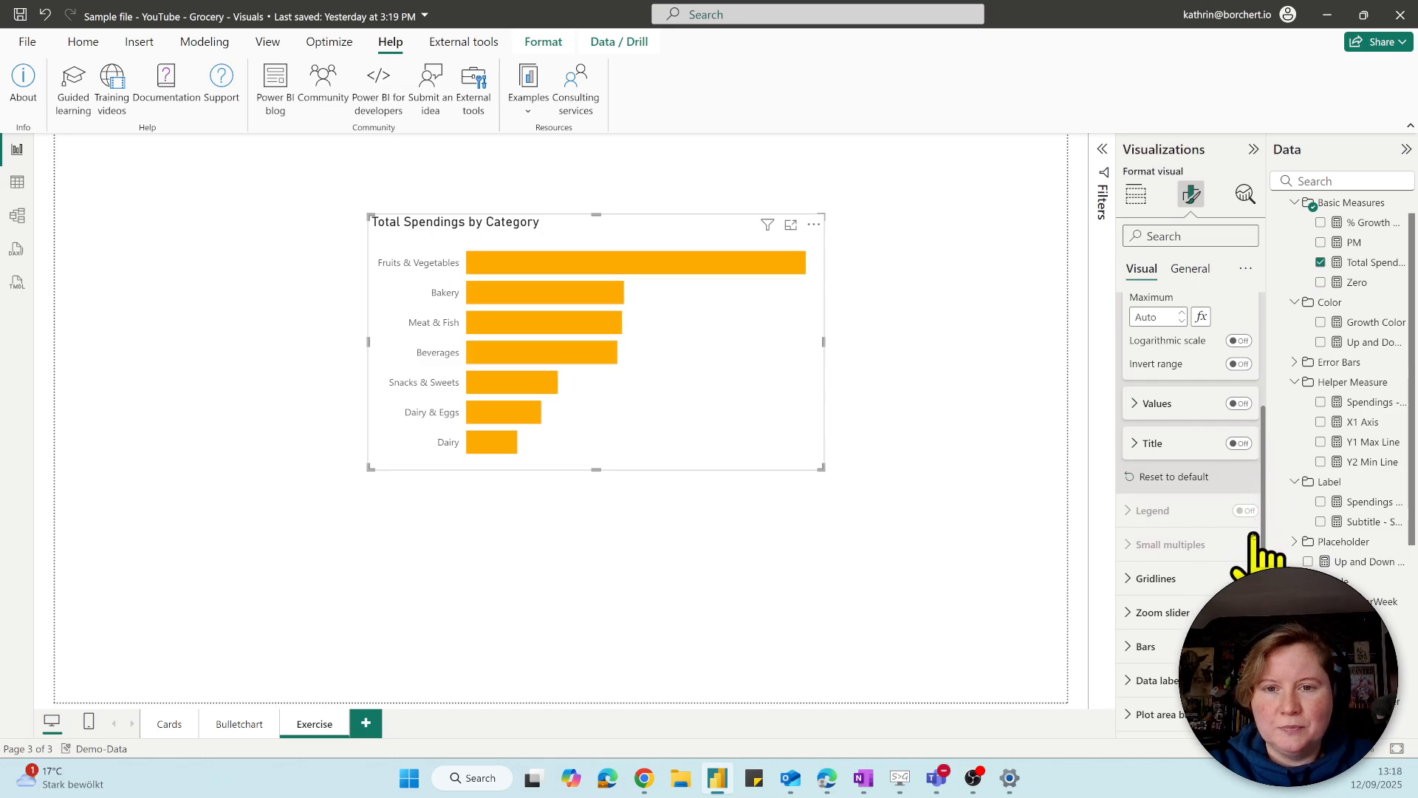
{"action": "left_click", "coordinate": [1146, 646]}
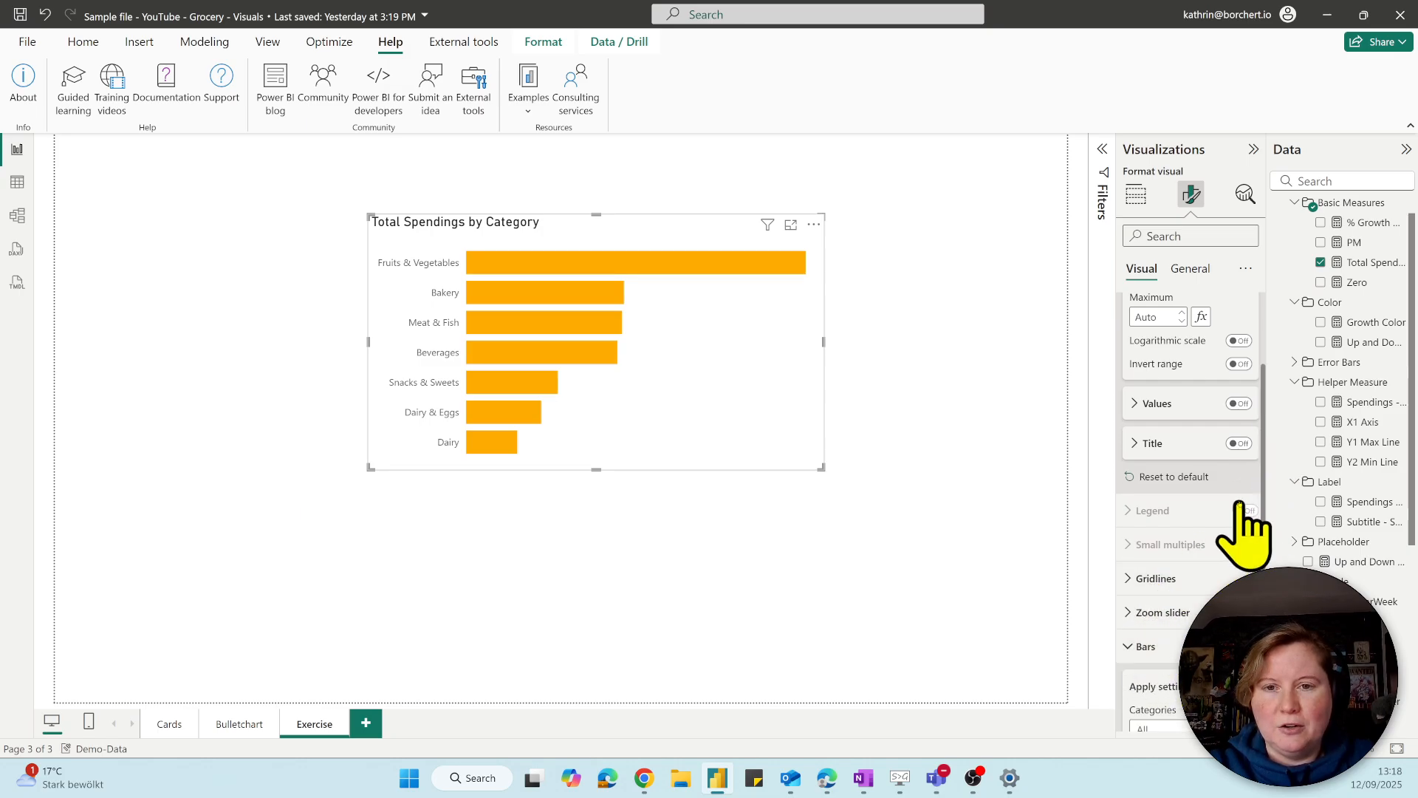
{"action": "left_click_drag", "start_coordinate": [1265, 436], "coordinate": [1265, 599]}
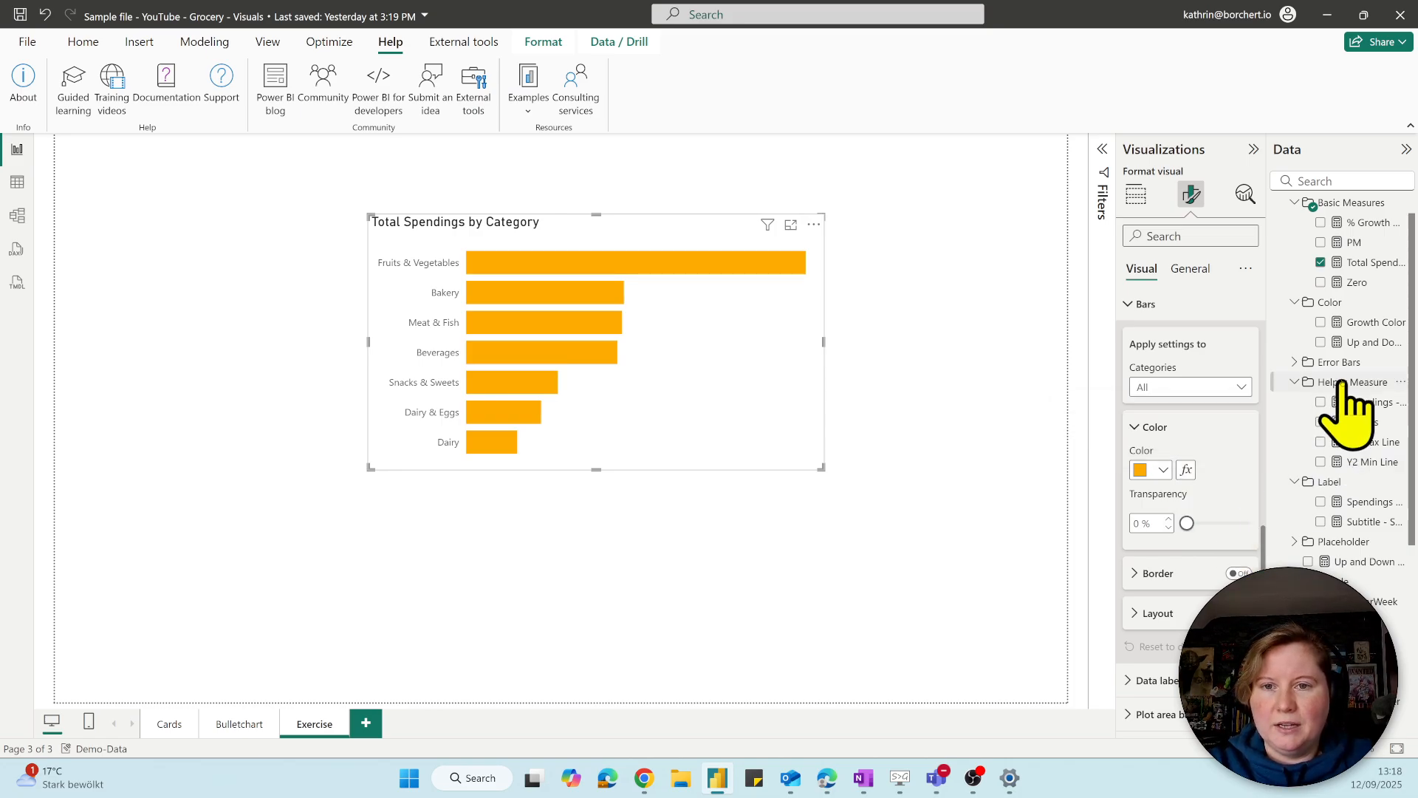
Examine the formula of the Up and Down Color light measure, especially the color code for negative growth.
{"action": "left_click", "coordinate": [1384, 565]}
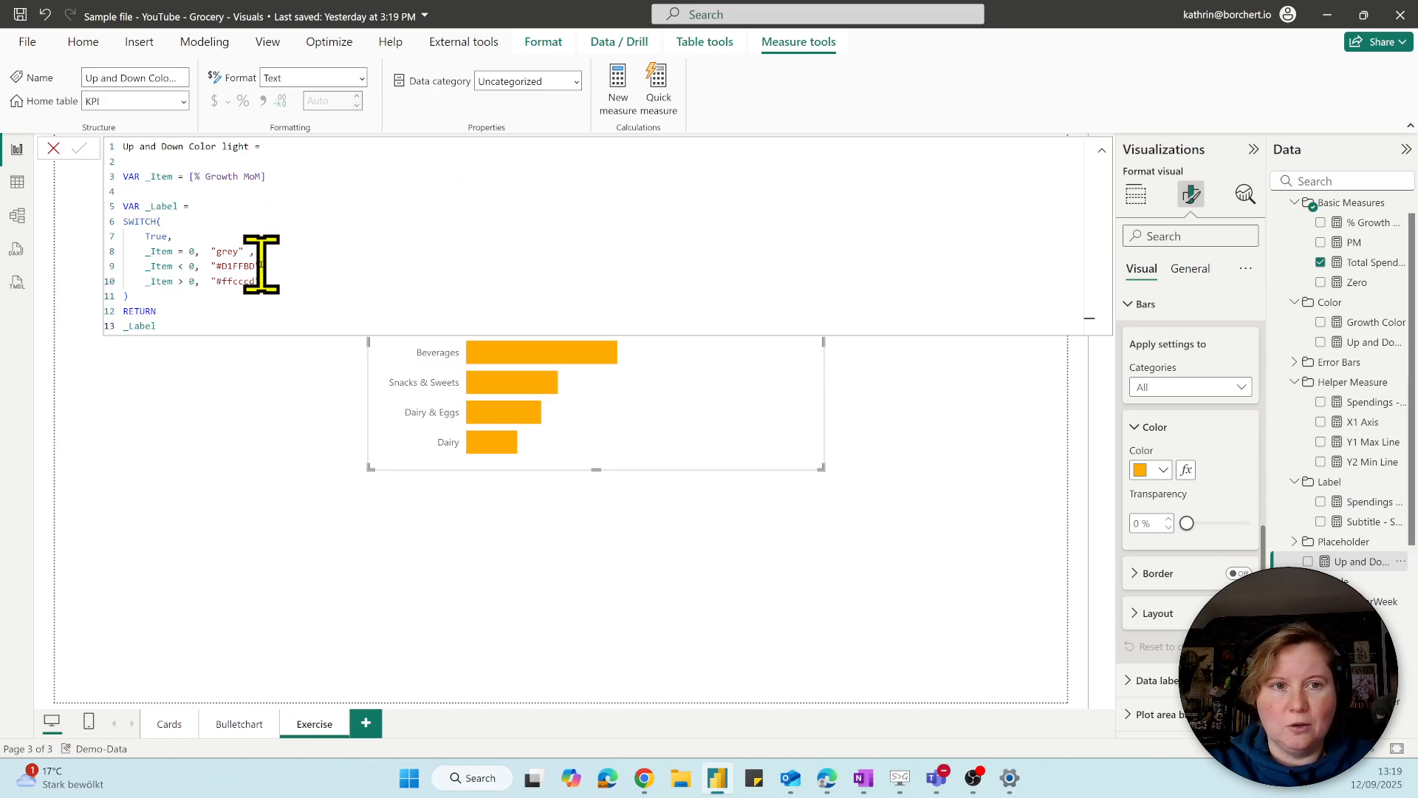
{"action": "left_click_drag", "start_coordinate": [262, 266], "coordinate": [210, 266]}
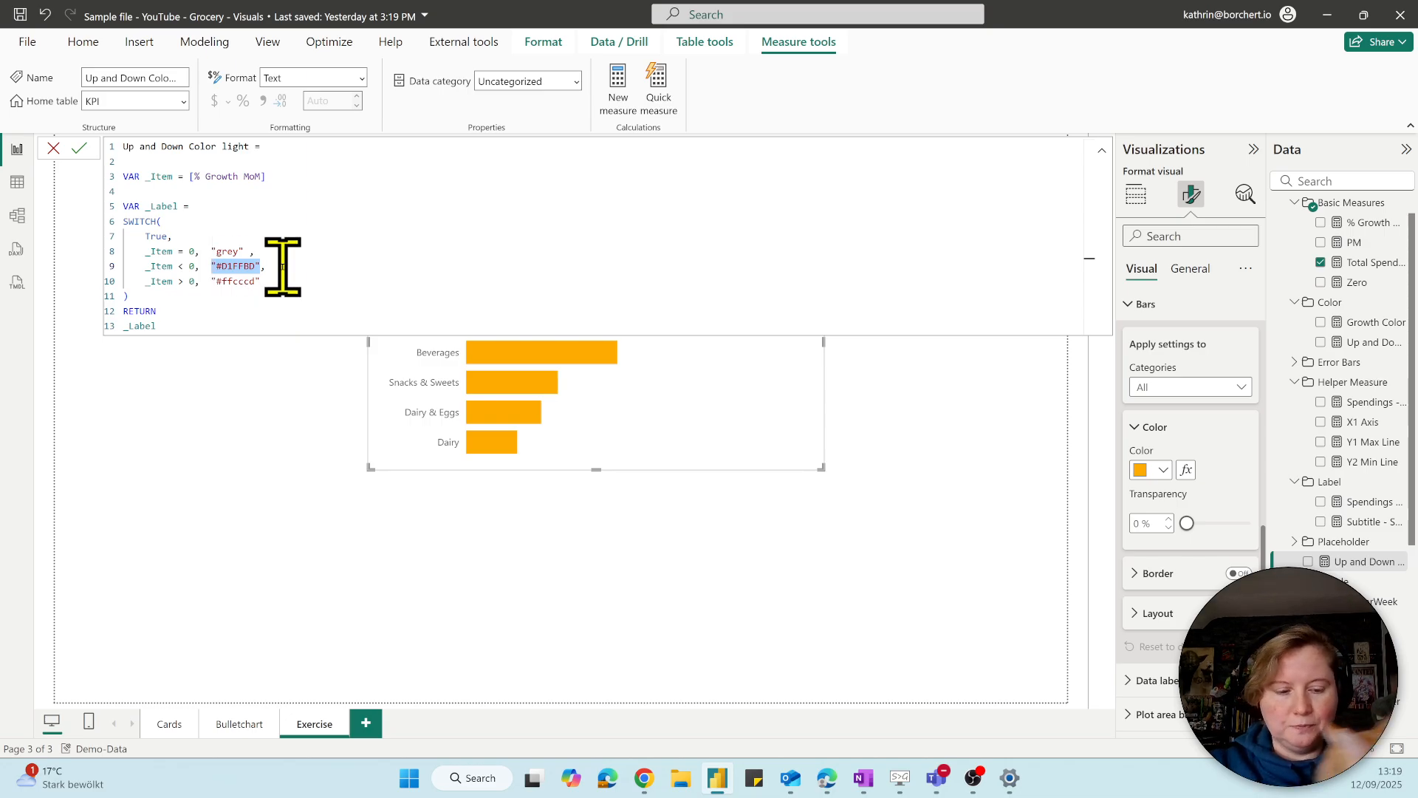
{"action": "scroll", "coordinate": [283, 266], "scroll_direction": "up", "scroll_amount": 4}
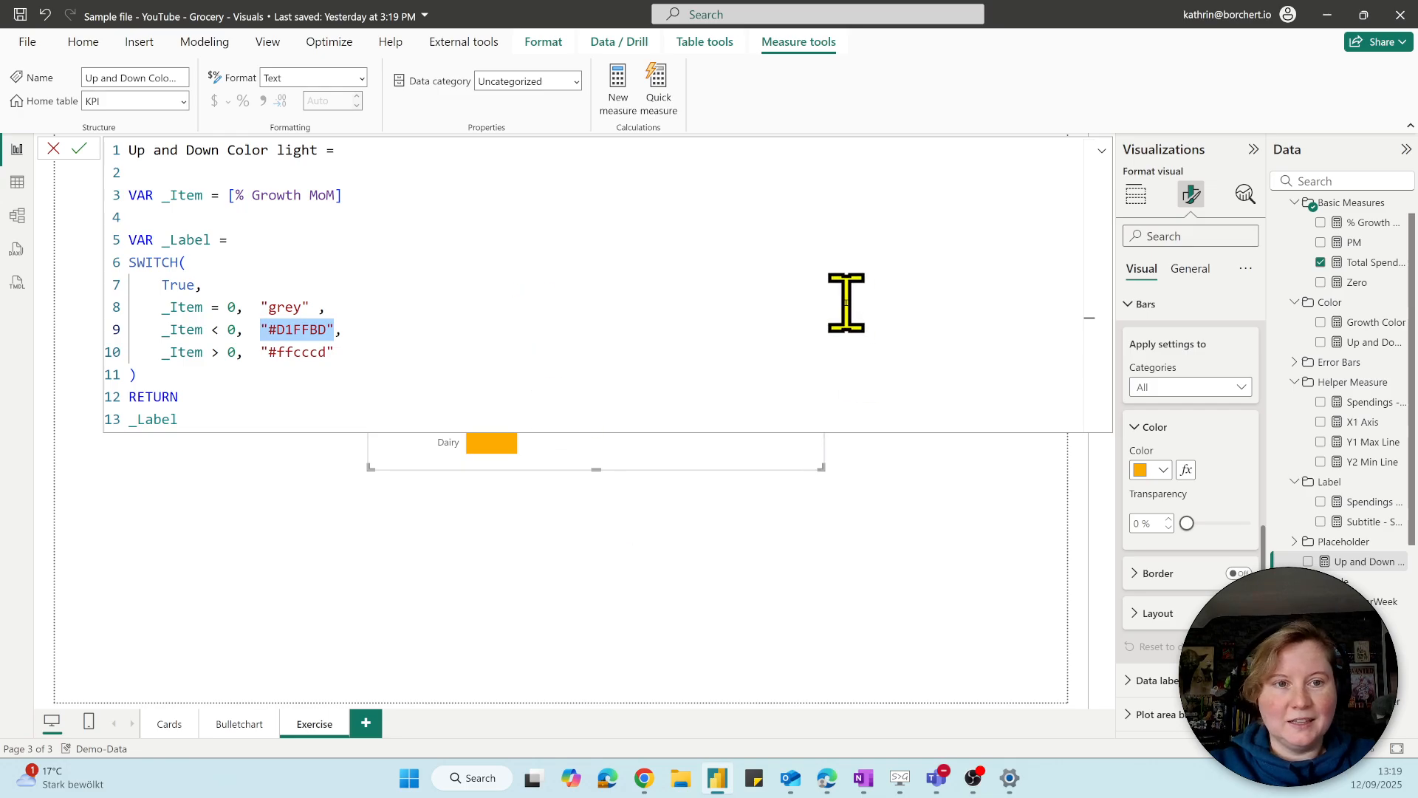
{"action": "left_click", "coordinate": [329, 333]}
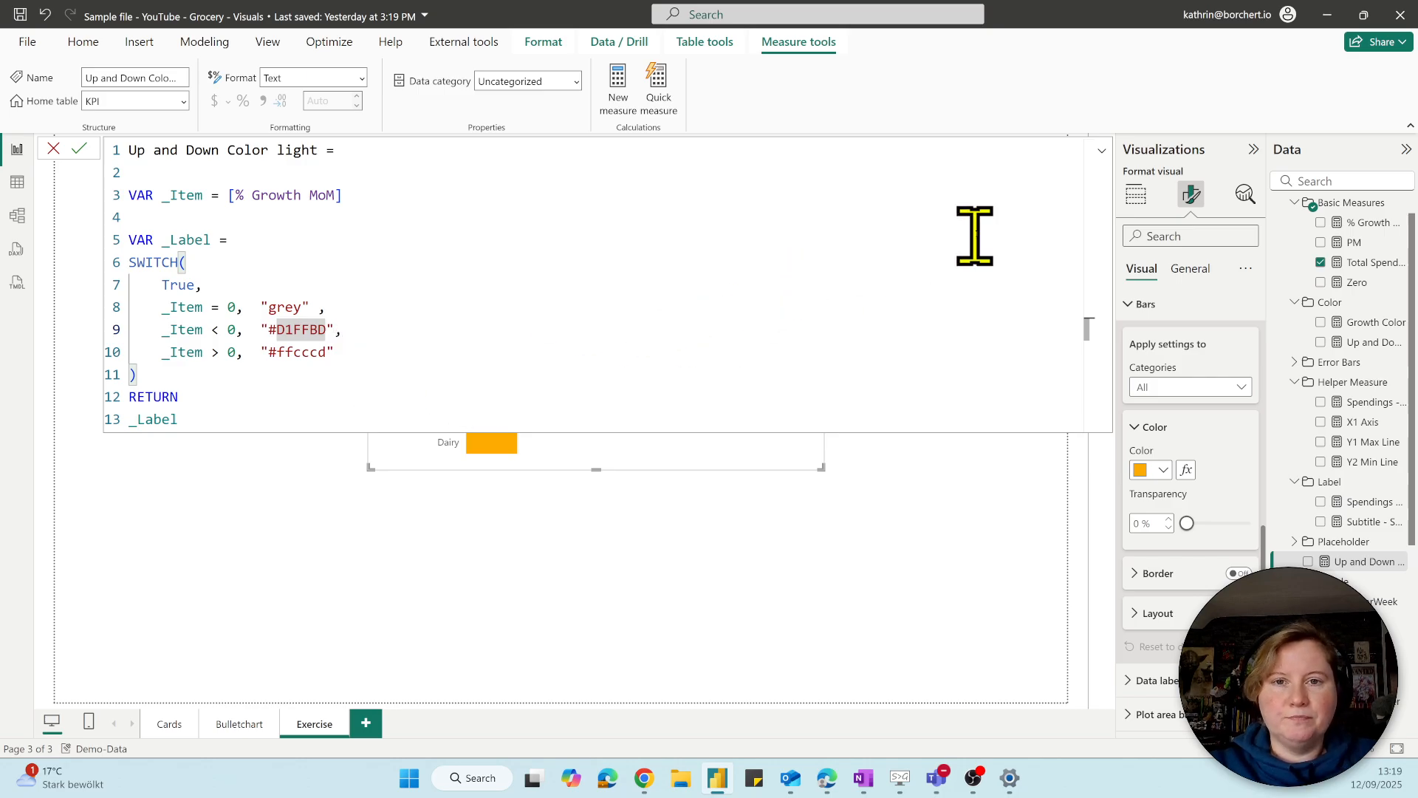
Color the chart's bars by field value, based on the Up and Down Color light measure.
{"action": "left_click", "coordinate": [1185, 470]}
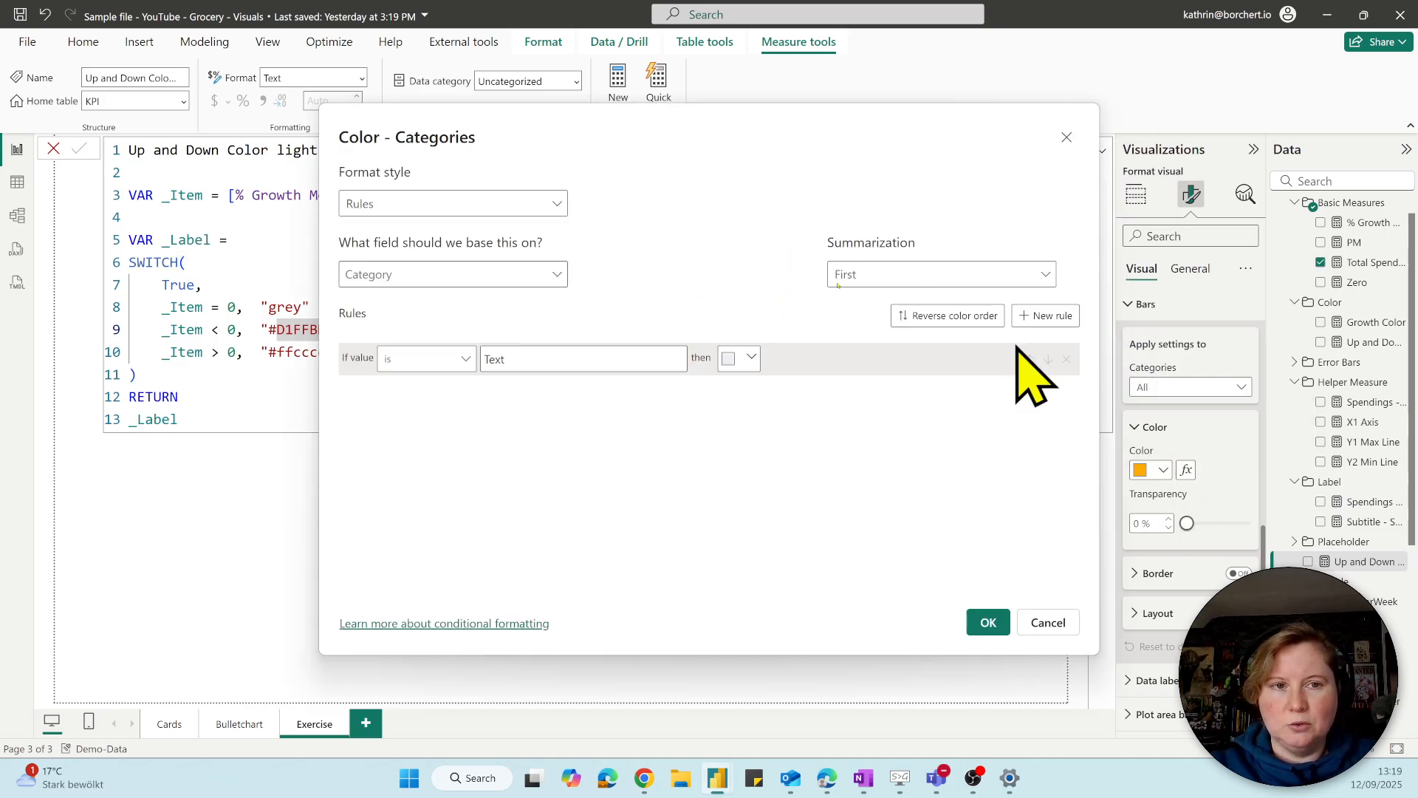
{"action": "left_click", "coordinate": [494, 209]}
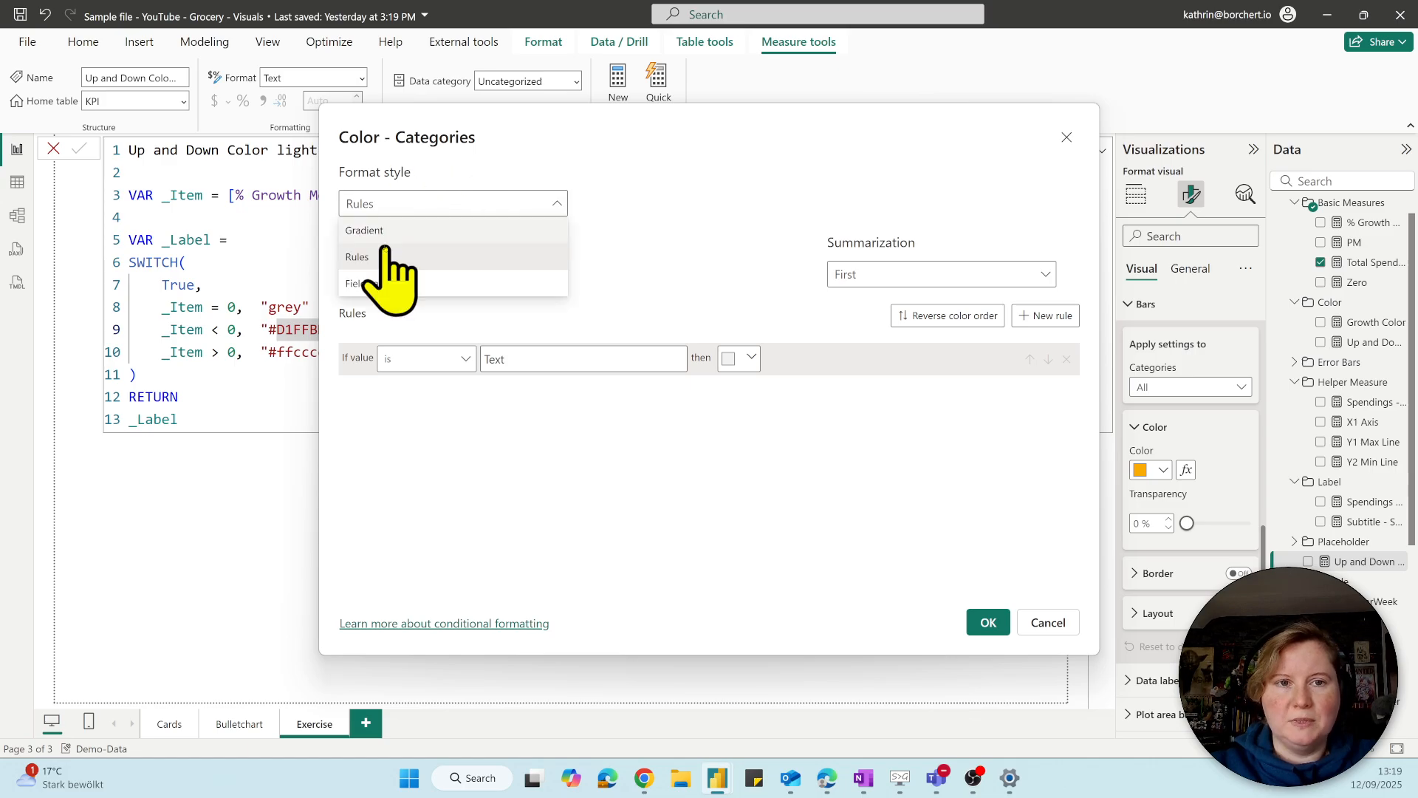
{"action": "left_click", "coordinate": [399, 283]}
{"action": "left_click", "coordinate": [399, 275]}
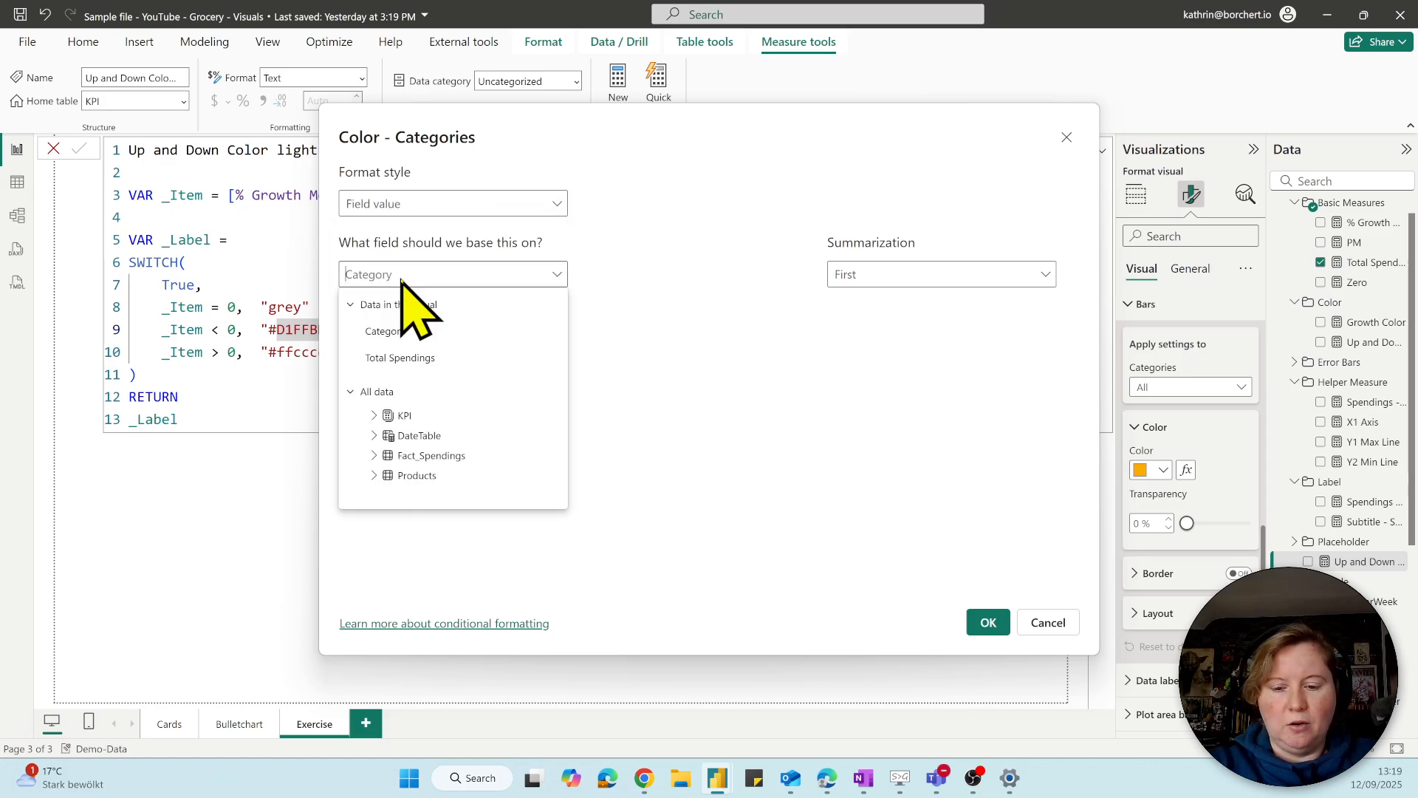
{"action": "type", "text": "up"}
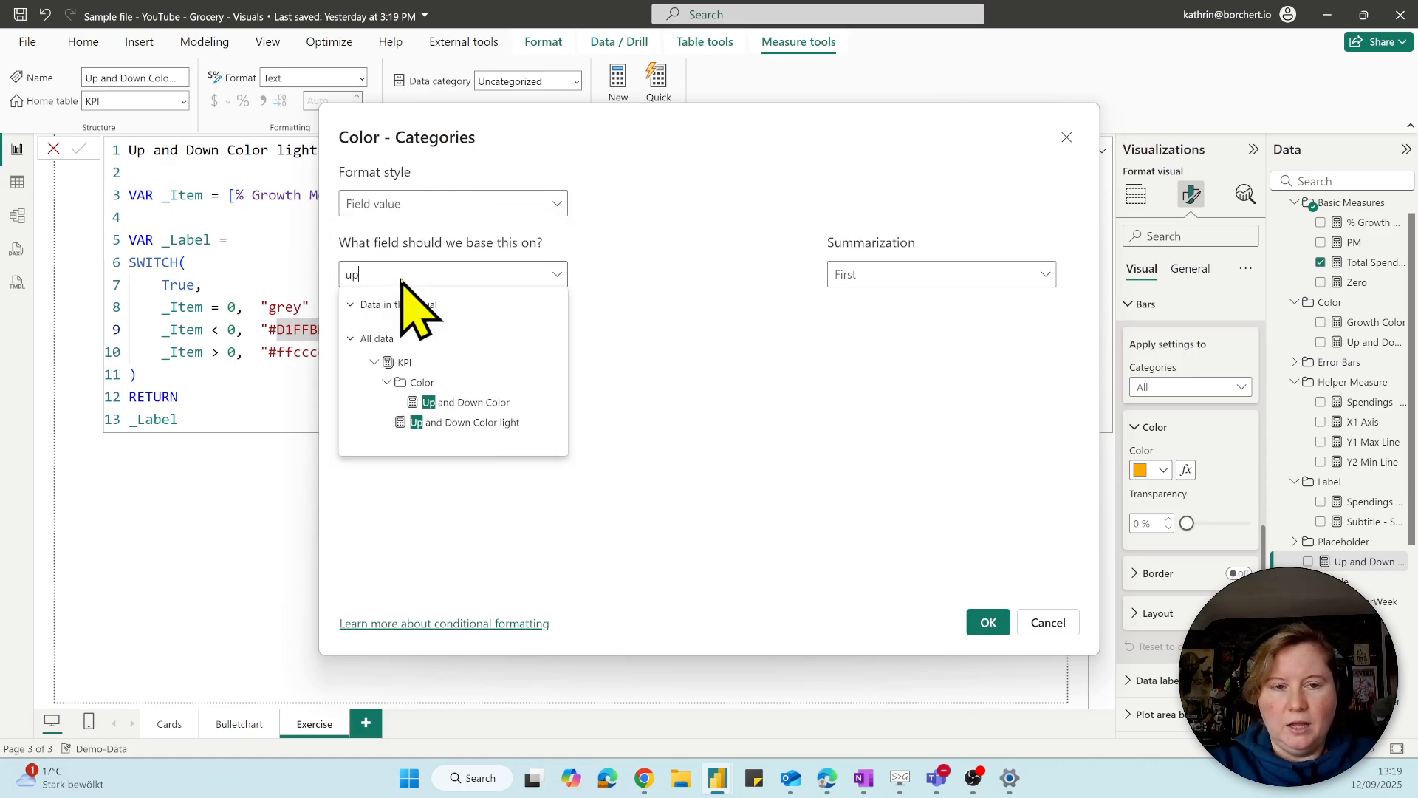
{"action": "left_click", "coordinate": [450, 424]}
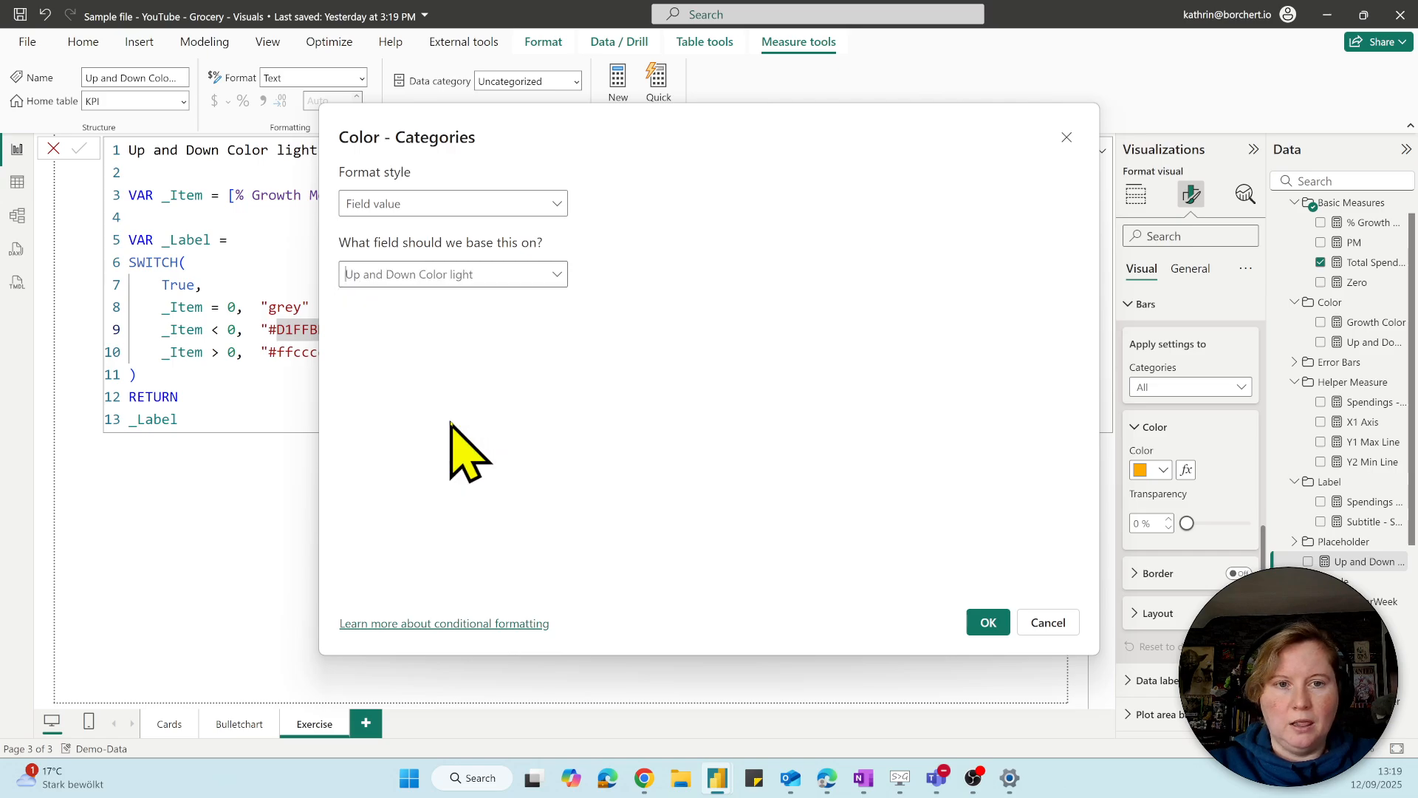
{"action": "left_click", "coordinate": [989, 623]}
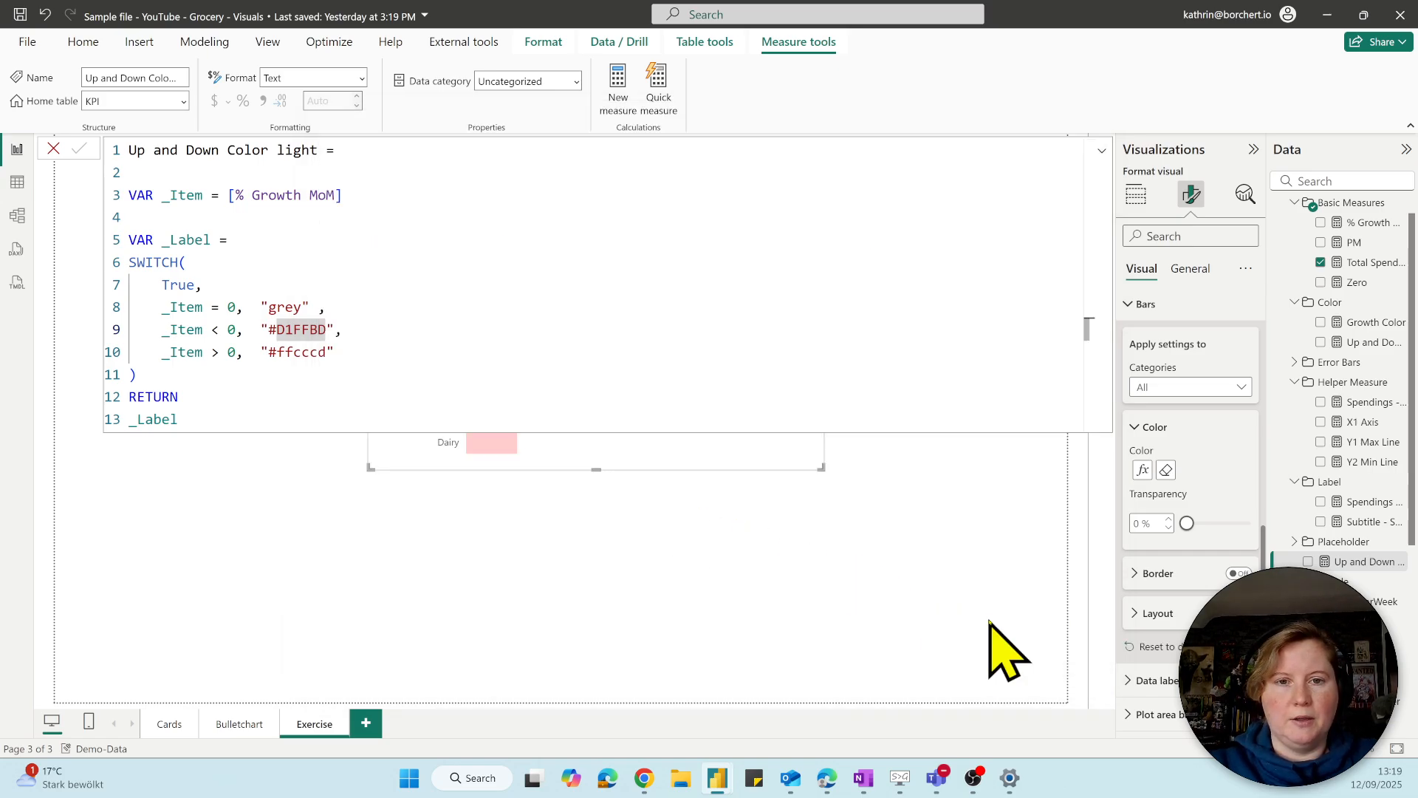
Collapse the measure formula and move the Total Spendings by Category chart to the left side of the page.
{"action": "left_click", "coordinate": [1101, 153]}
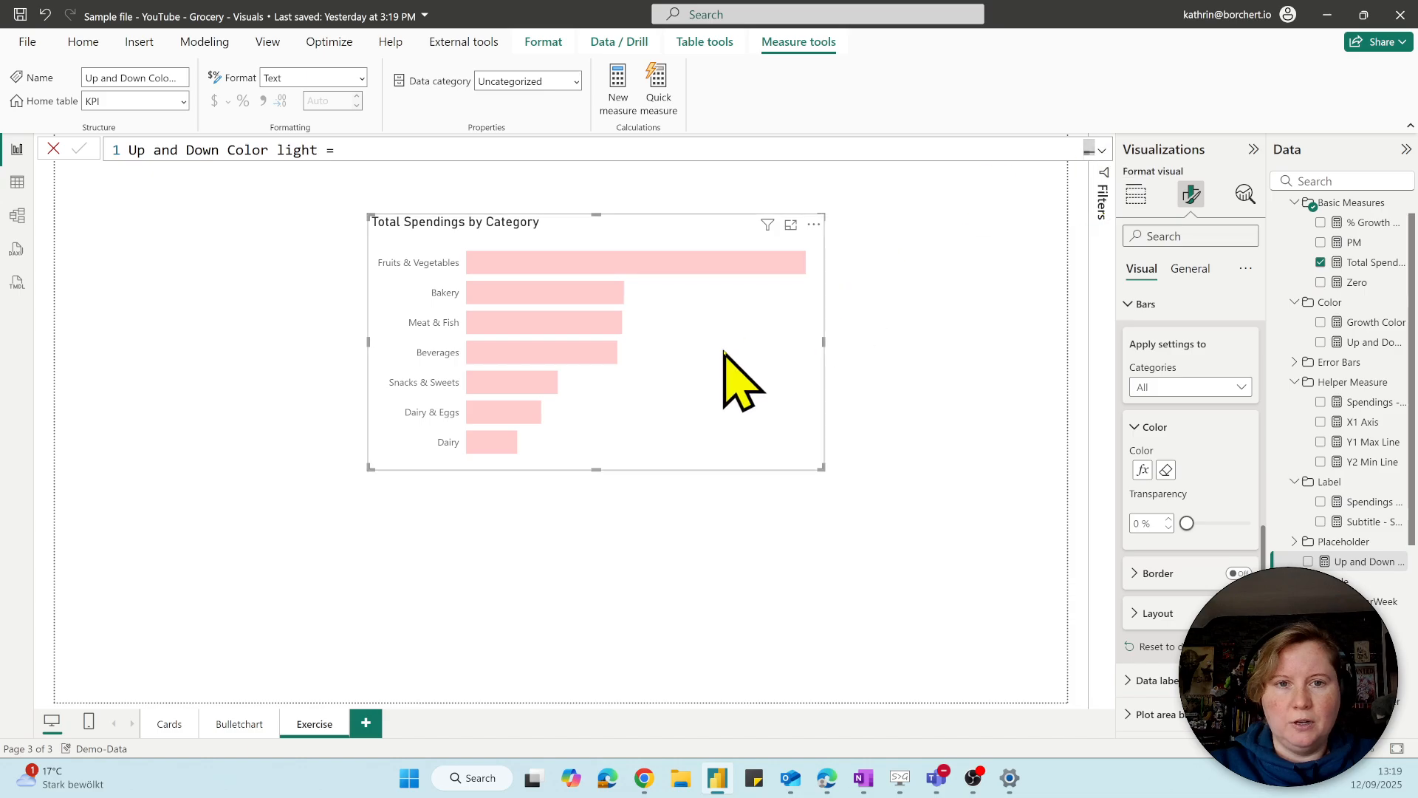
{"action": "left_click_drag", "start_coordinate": [440, 366], "coordinate": [394, 383]}
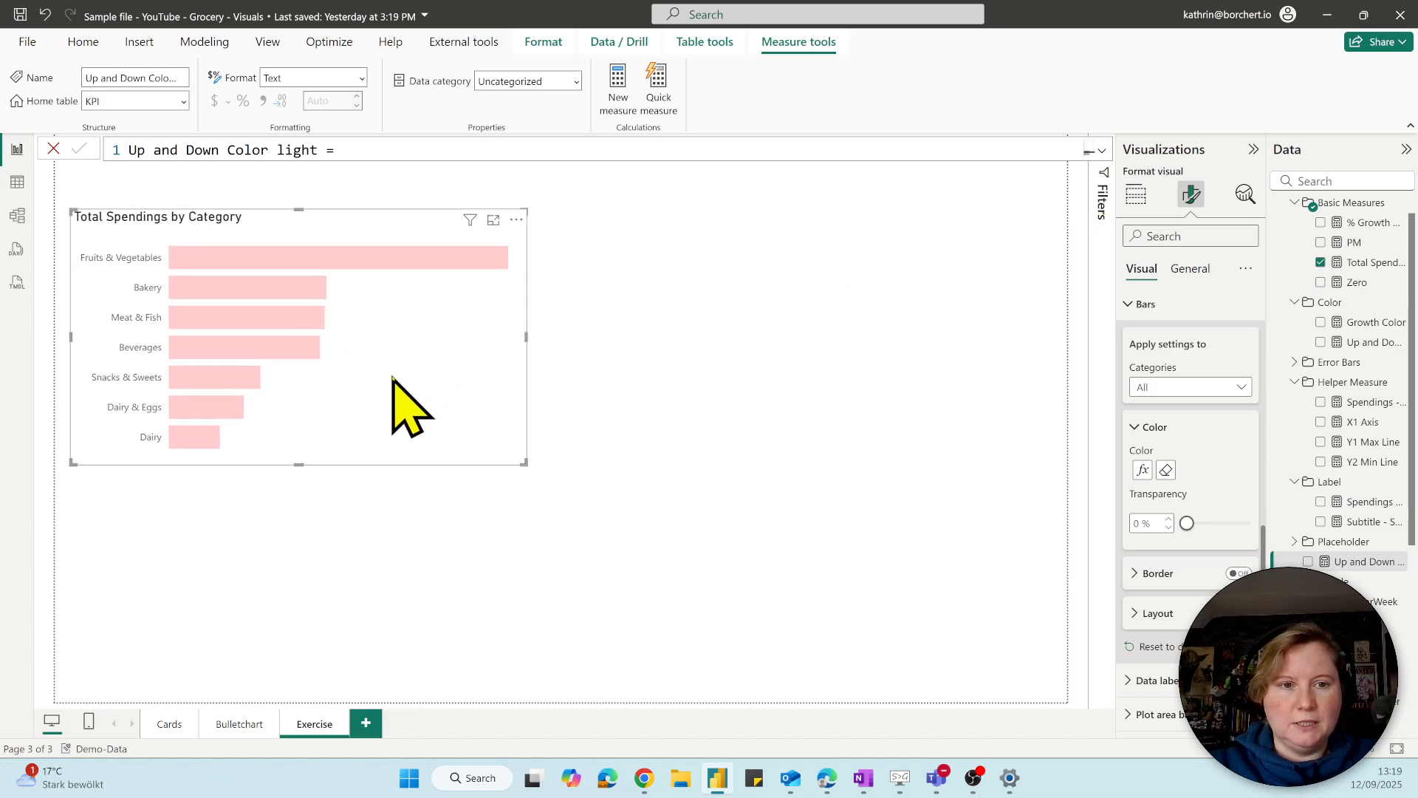
Copy the MonthName slicer from the Bulletchart page to the Exercise page and keep the two slicers in sync.
{"action": "left_click", "coordinate": [235, 724]}
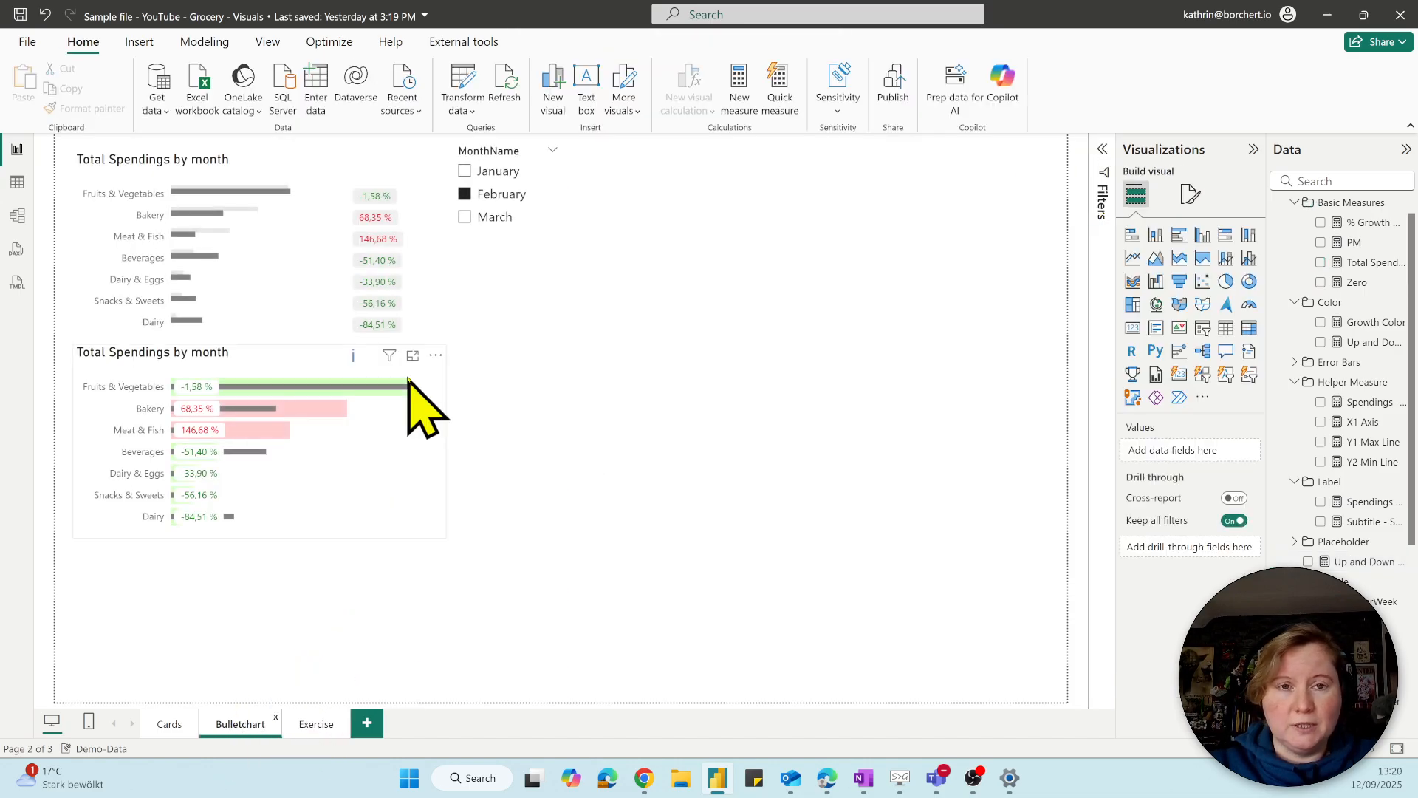
{"action": "left_click", "coordinate": [499, 282]}
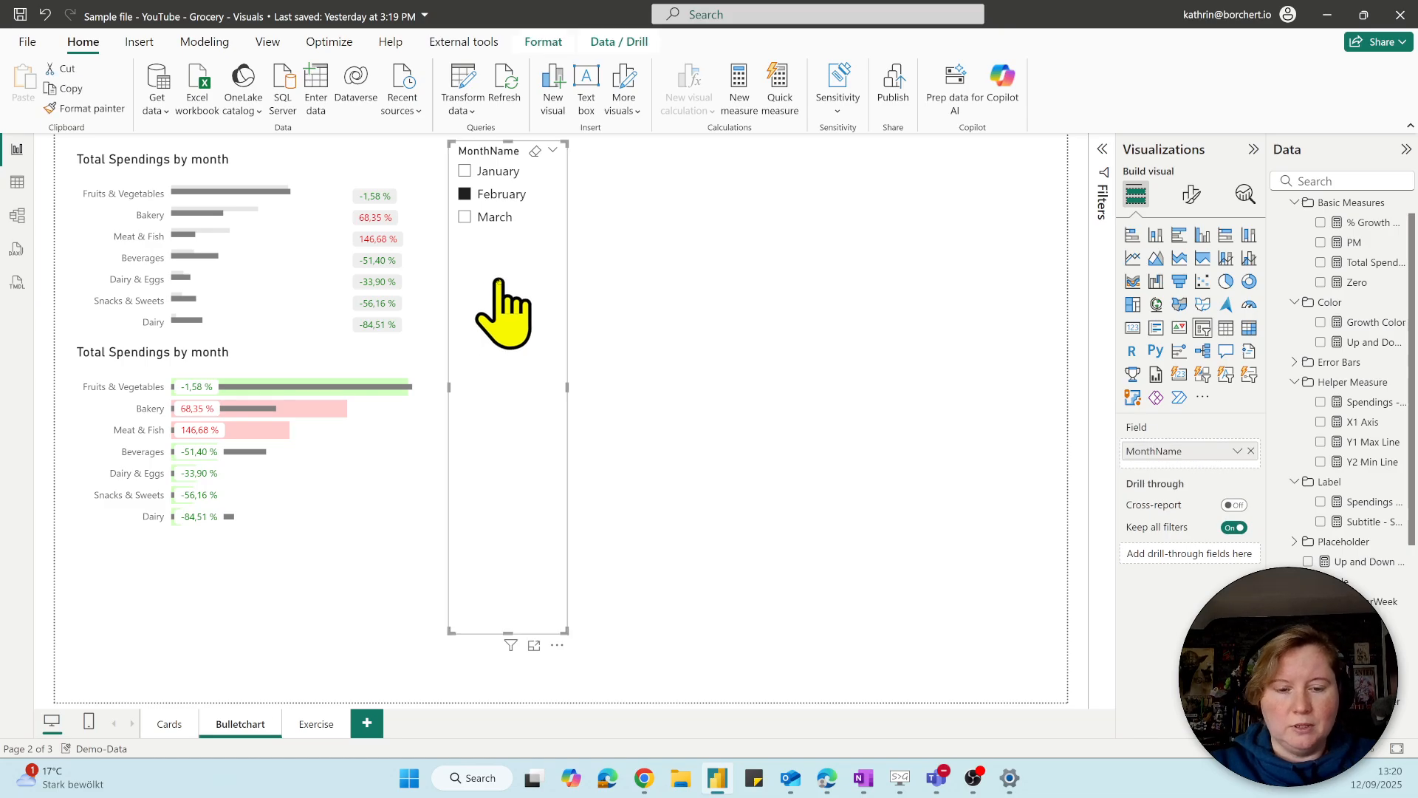
{"action": "left_click", "coordinate": [316, 724]}
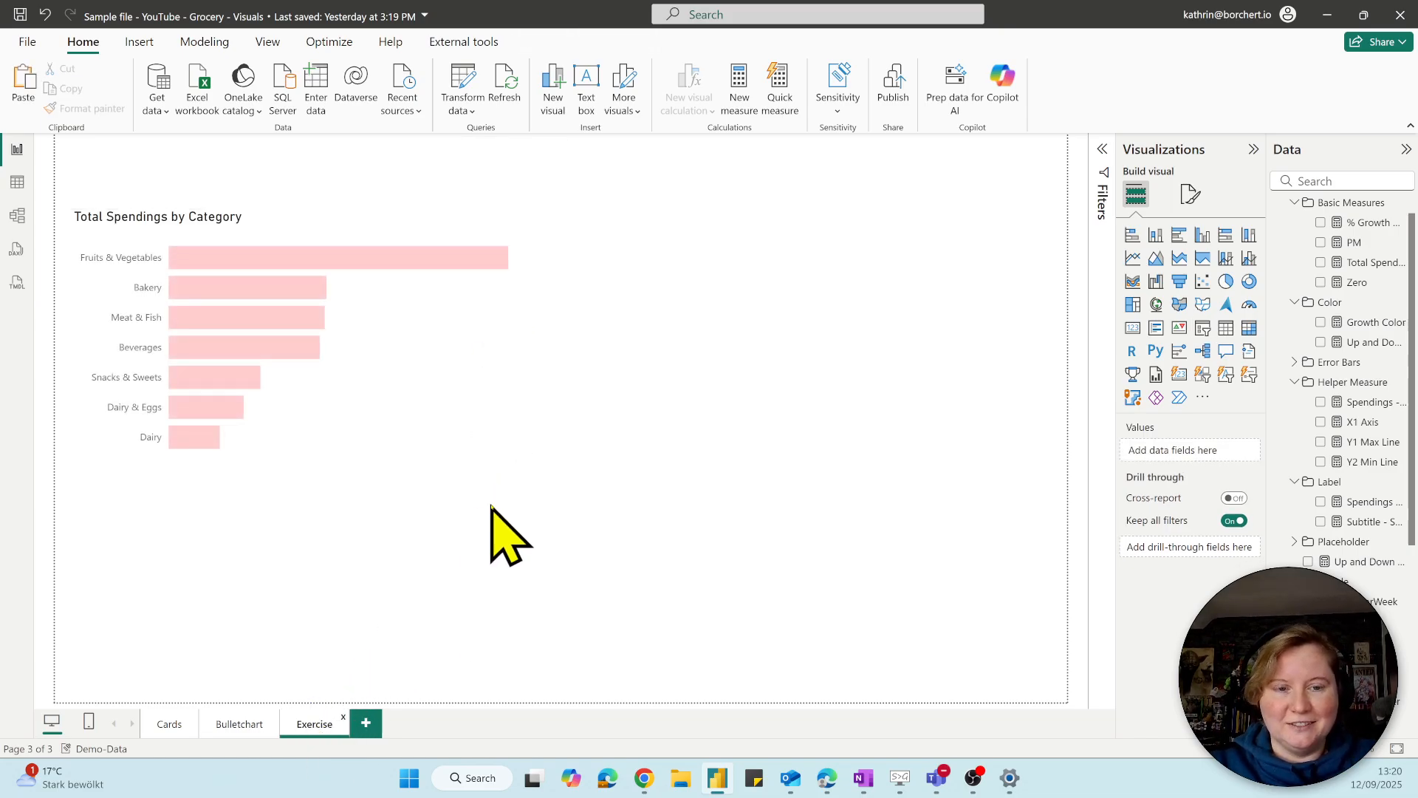
{"action": "key", "text": "ctrl+v"}
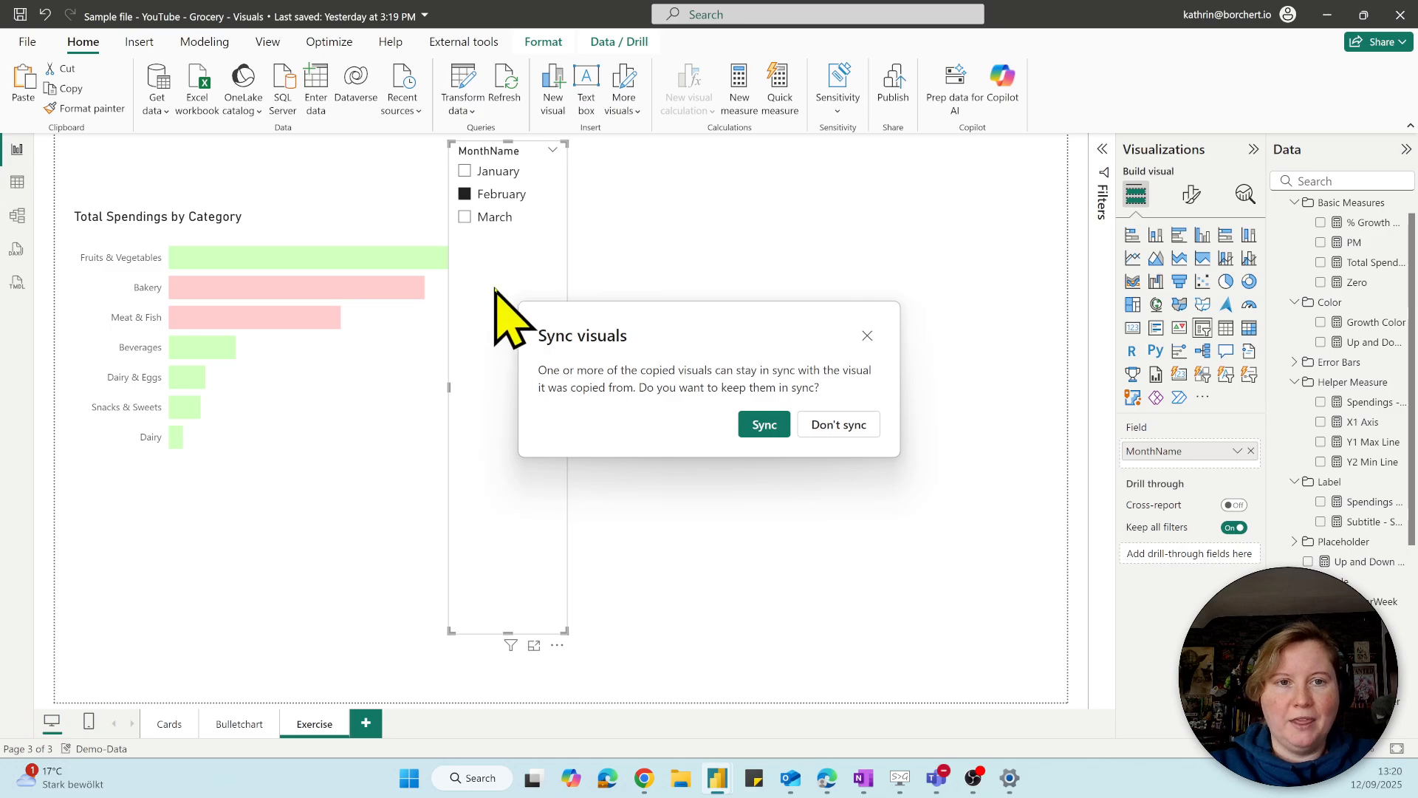
{"action": "left_click", "coordinate": [758, 423]}
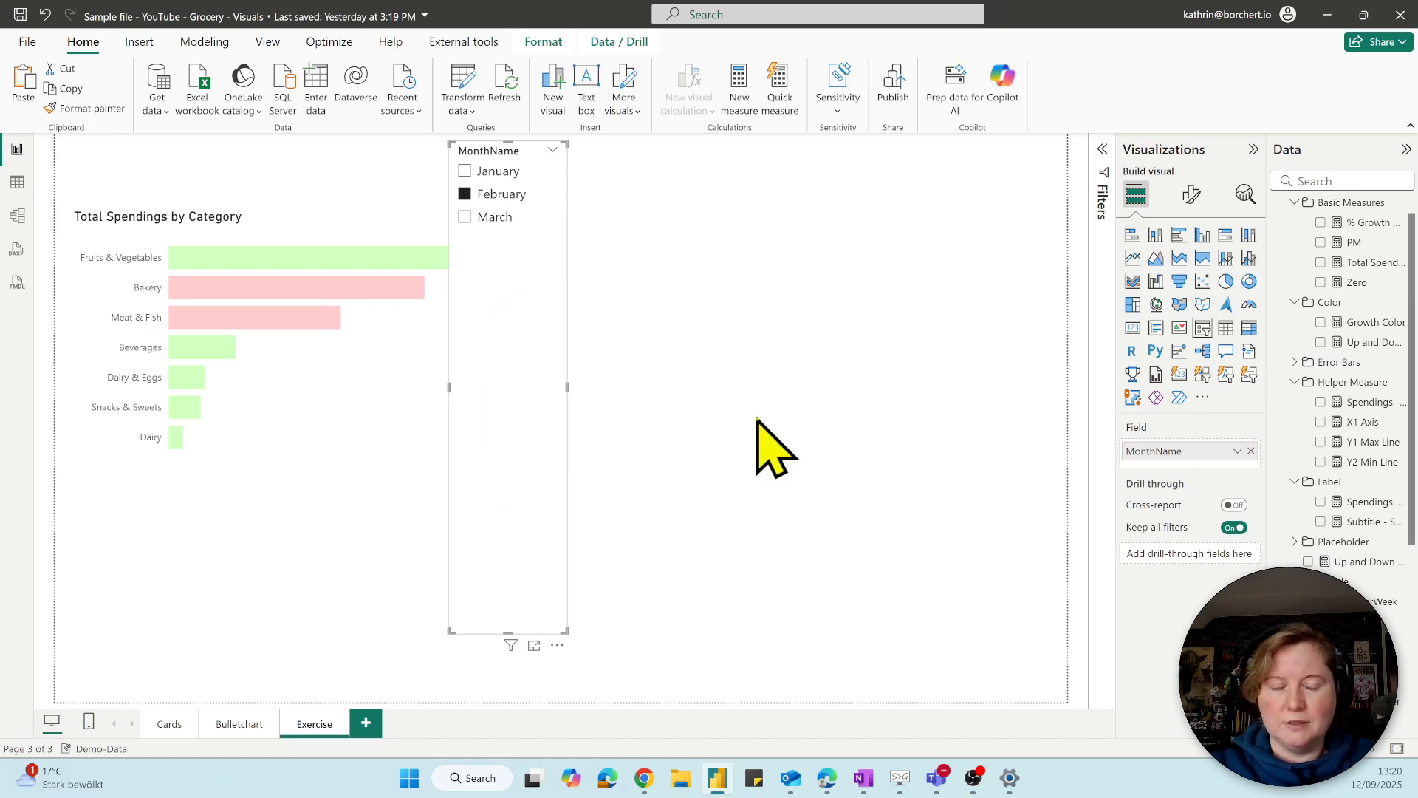
Arrange the chart at the top of the page with the MonthName slicer to its right, and filter to February.
{"action": "left_click_drag", "start_coordinate": [554, 453], "coordinate": [646, 426]}
{"action": "left_click_drag", "start_coordinate": [468, 419], "coordinate": [468, 355]}
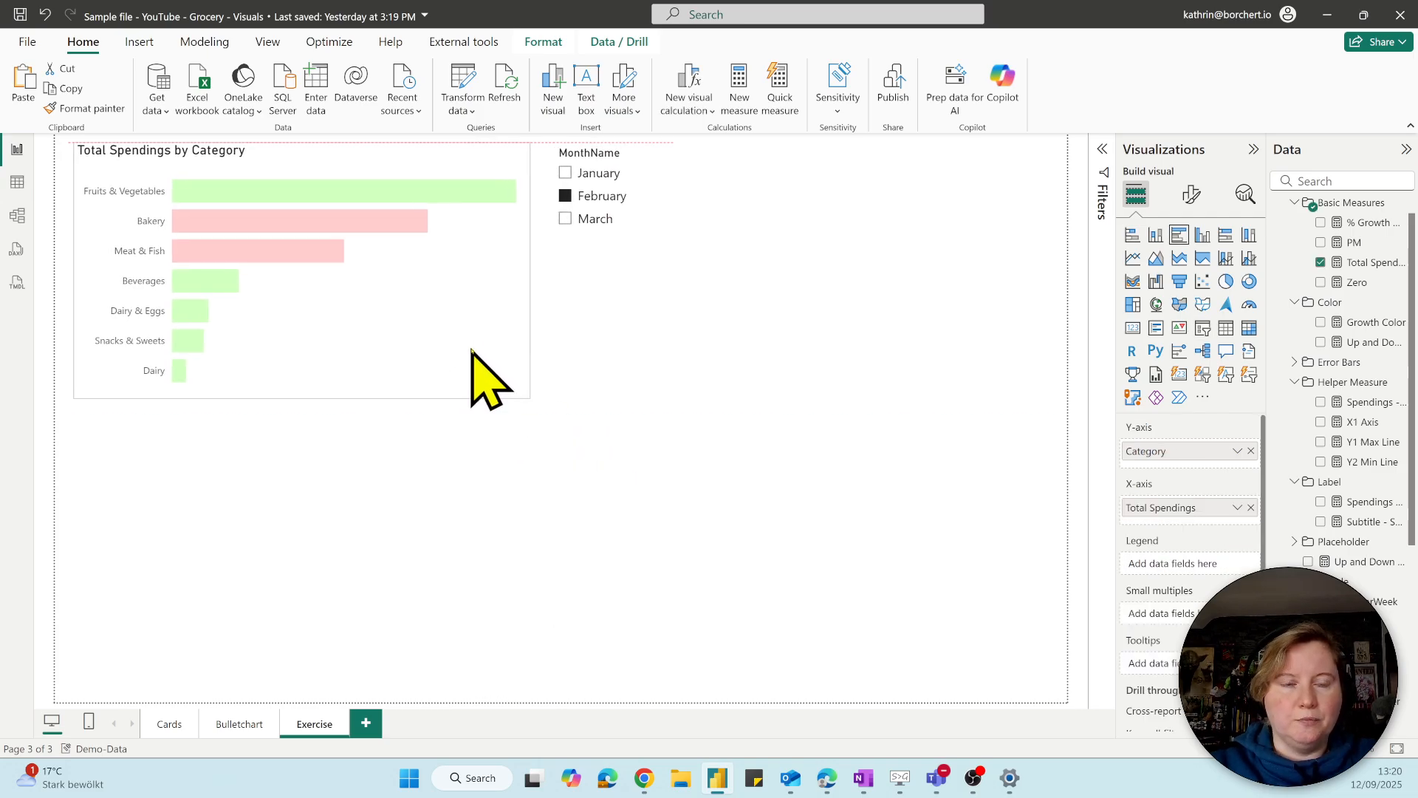
{"action": "left_click", "coordinate": [564, 221]}
{"action": "left_click", "coordinate": [567, 198]}
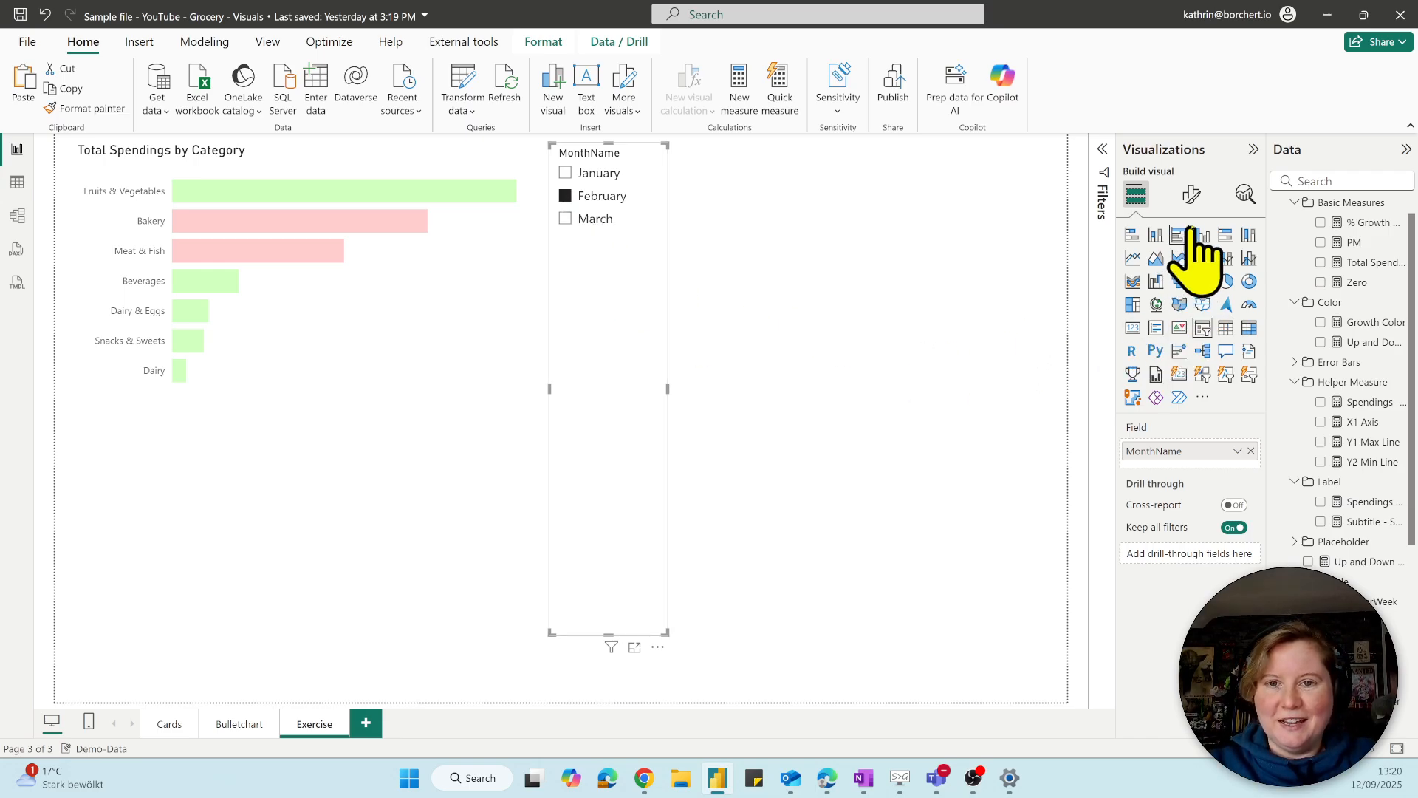
Enable error bars on the Total Spendings by Category chart, with PM as the upper bound and Zero as the lower bound.
{"action": "left_click", "coordinate": [1244, 194]}
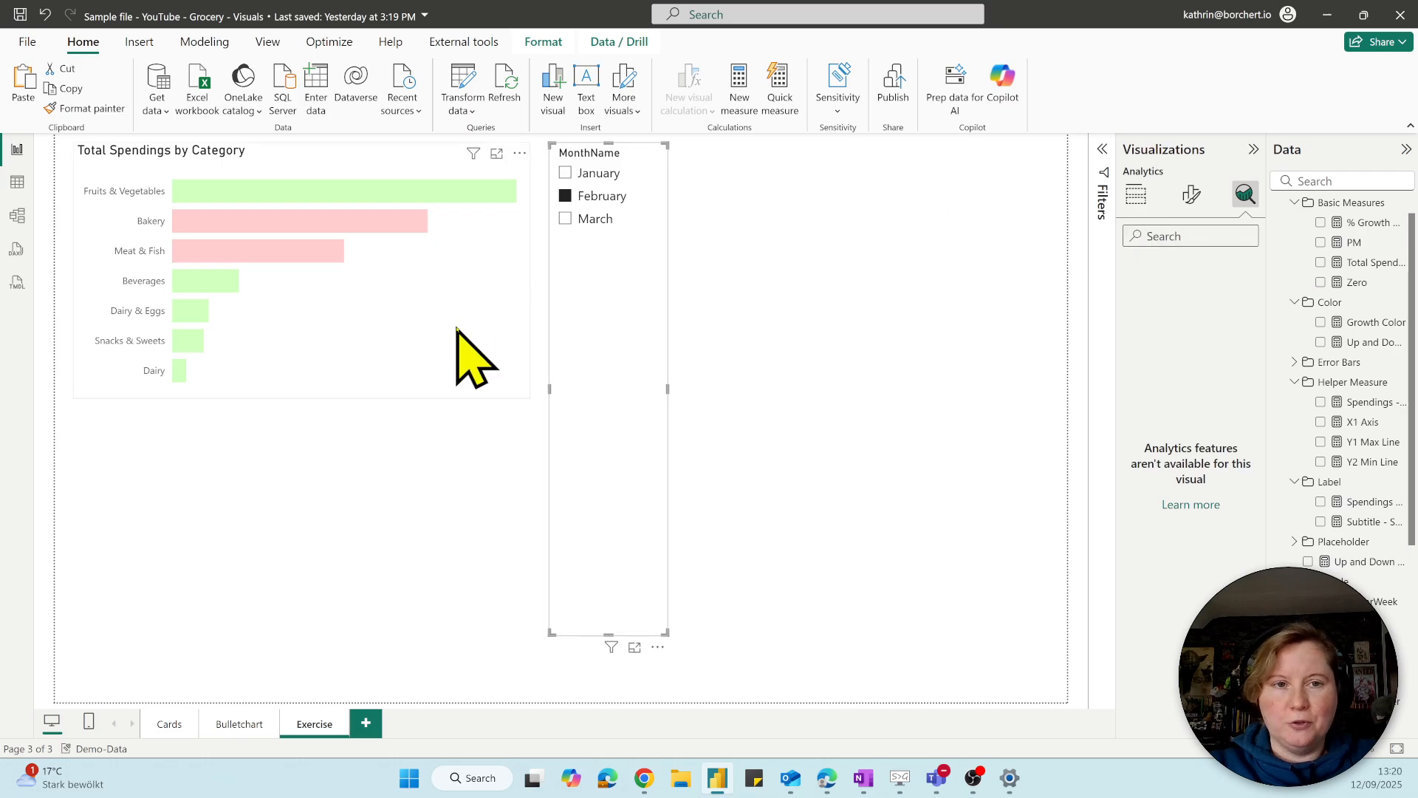
{"action": "left_click", "coordinate": [456, 362]}
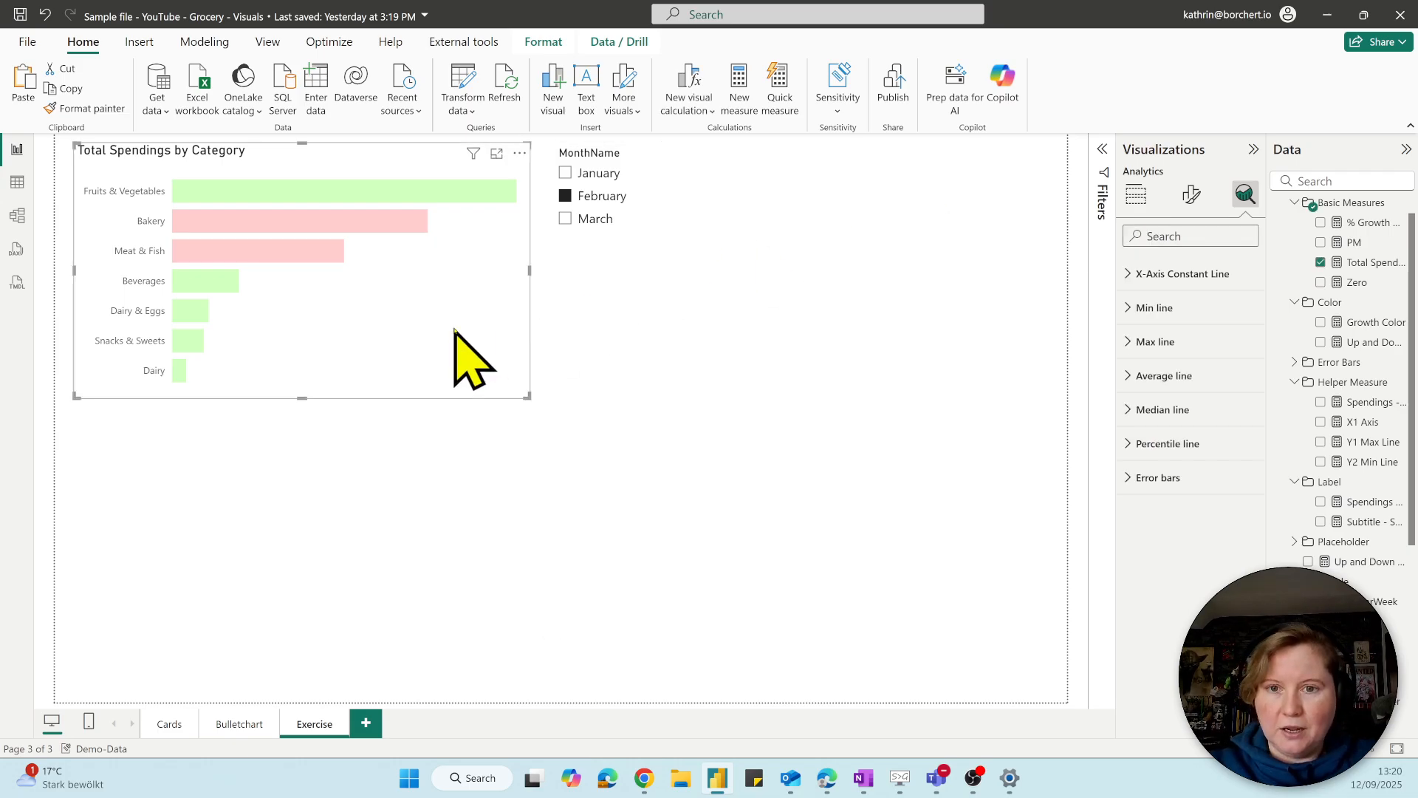
{"action": "left_click", "coordinate": [1130, 478]}
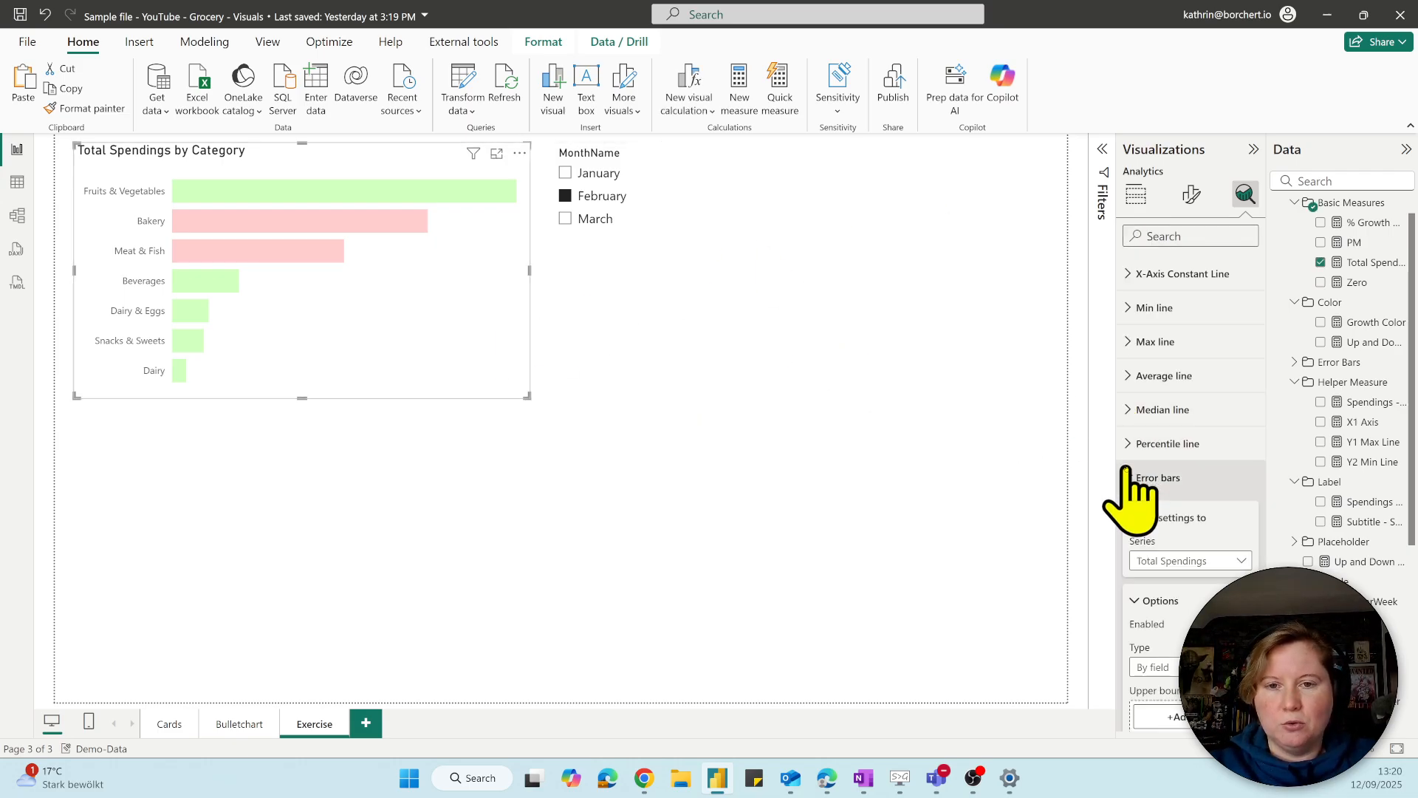
{"action": "left_click_drag", "start_coordinate": [1263, 348], "coordinate": [1260, 550]}
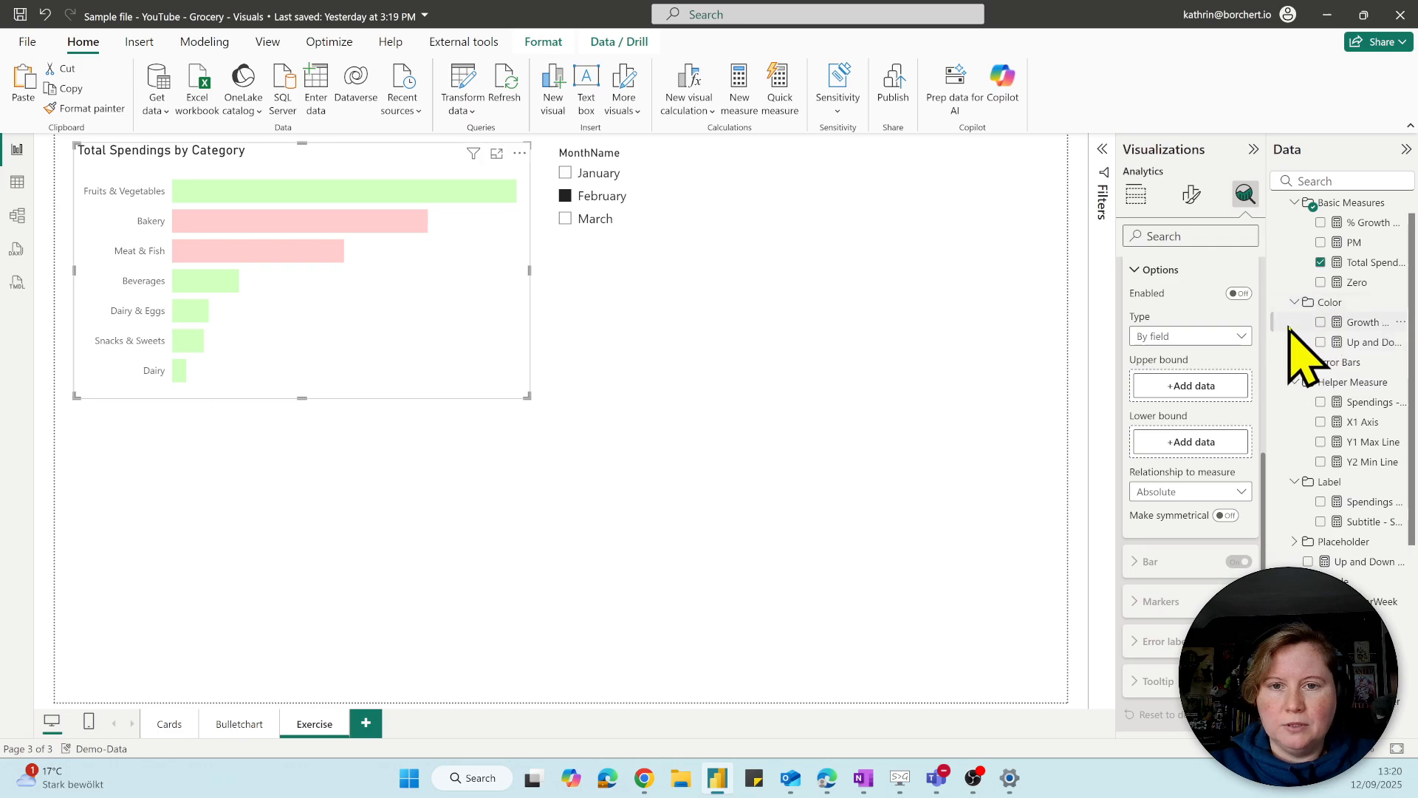
{"action": "left_click_drag", "start_coordinate": [1354, 244], "coordinate": [1186, 390]}
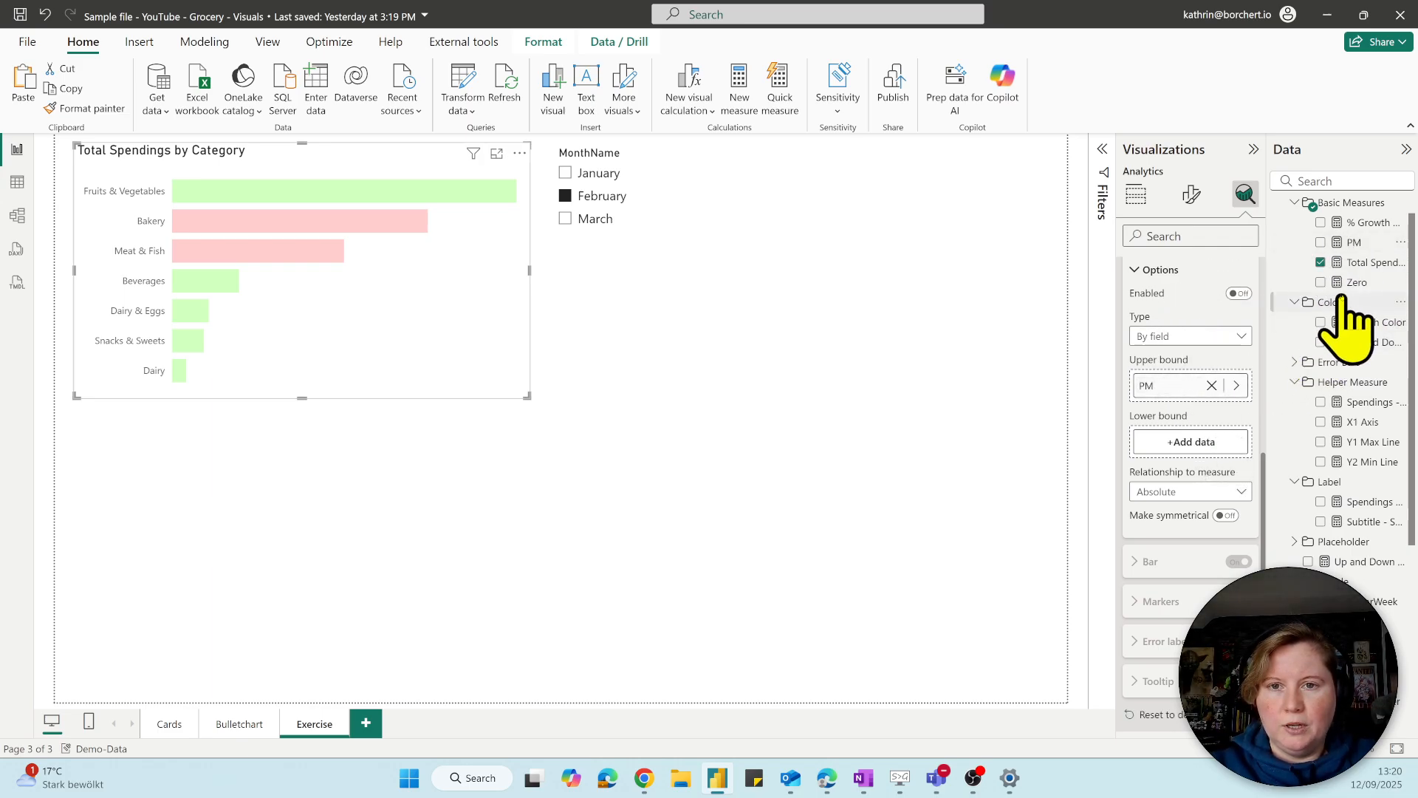
{"action": "left_click_drag", "start_coordinate": [1355, 283], "coordinate": [1191, 442]}
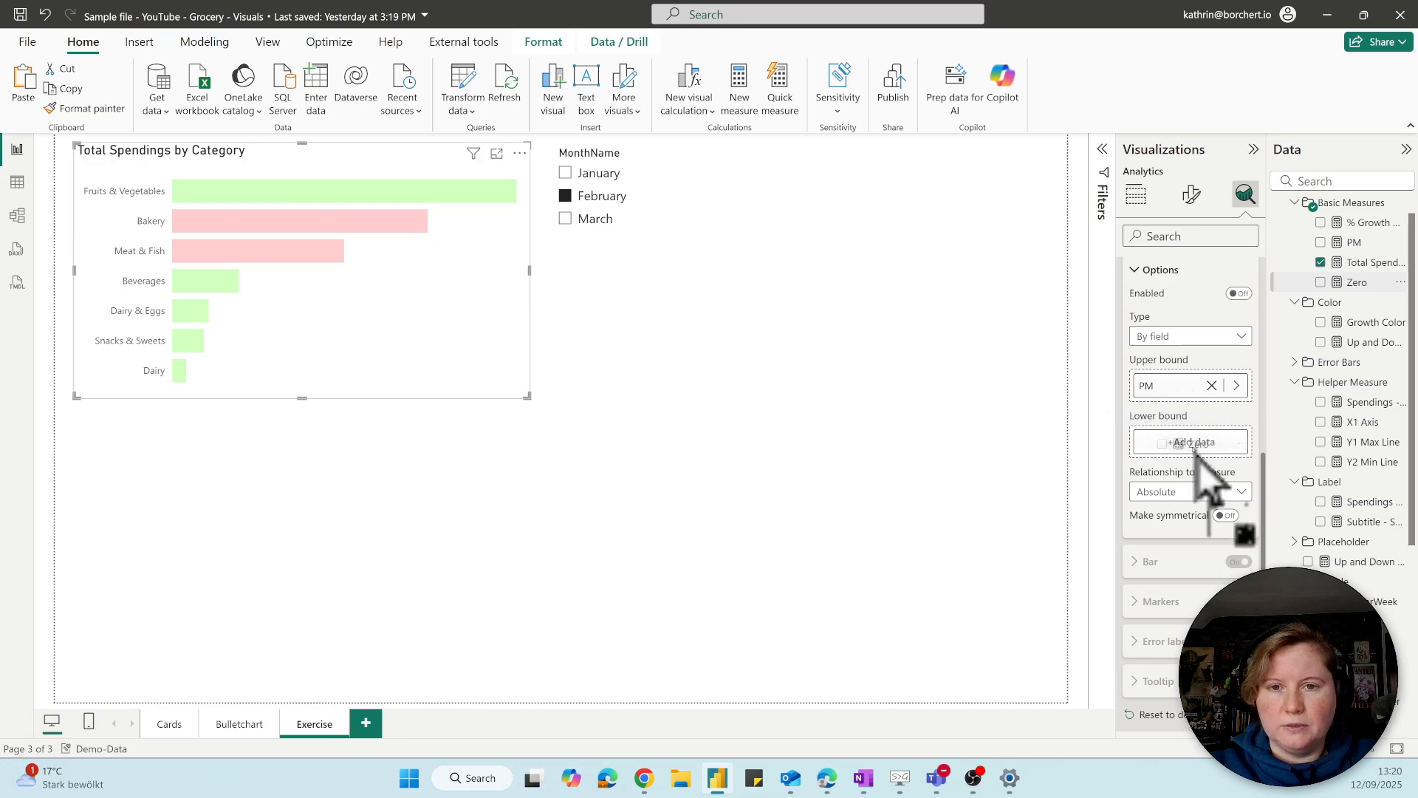
{"action": "left_click", "coordinate": [1358, 284]}
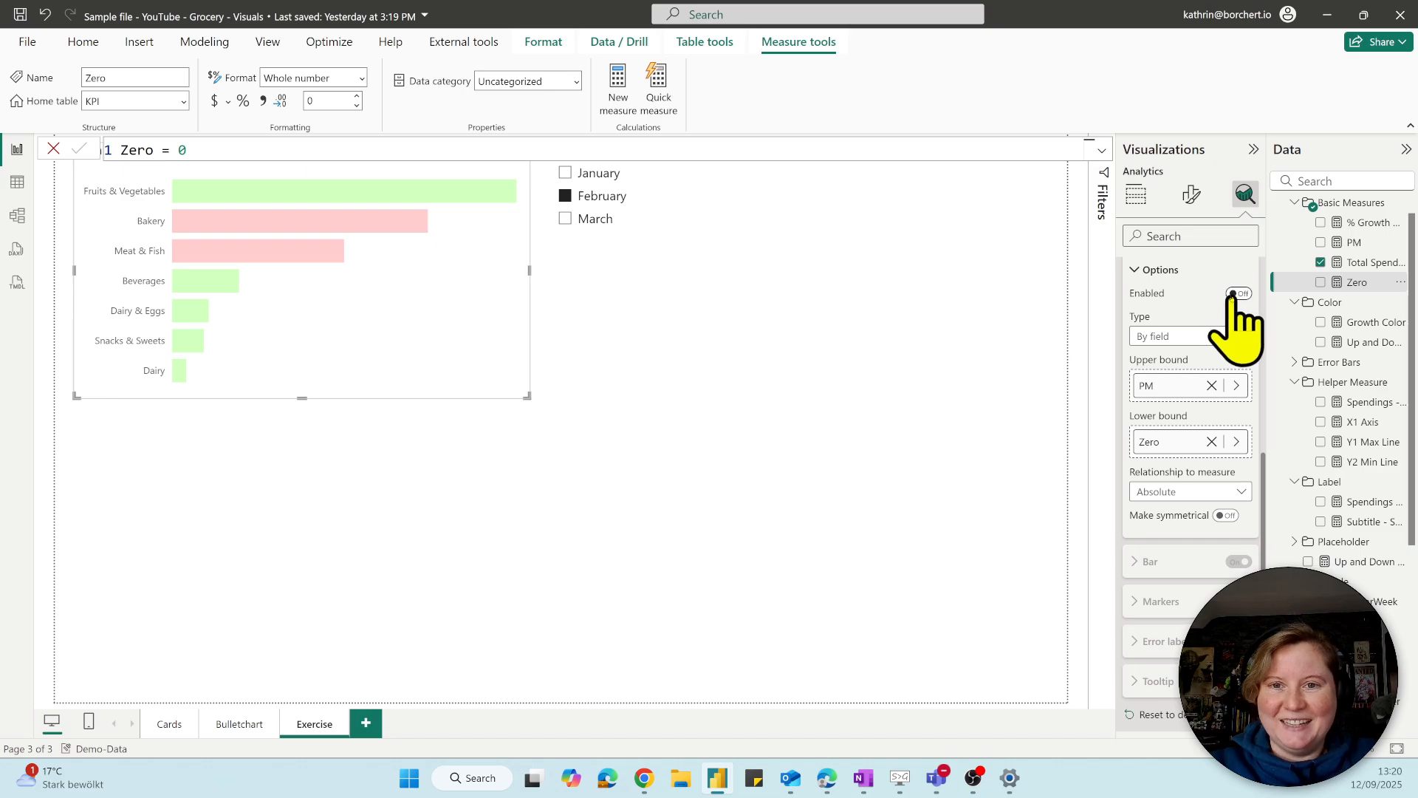
{"action": "left_click", "coordinate": [1236, 294]}
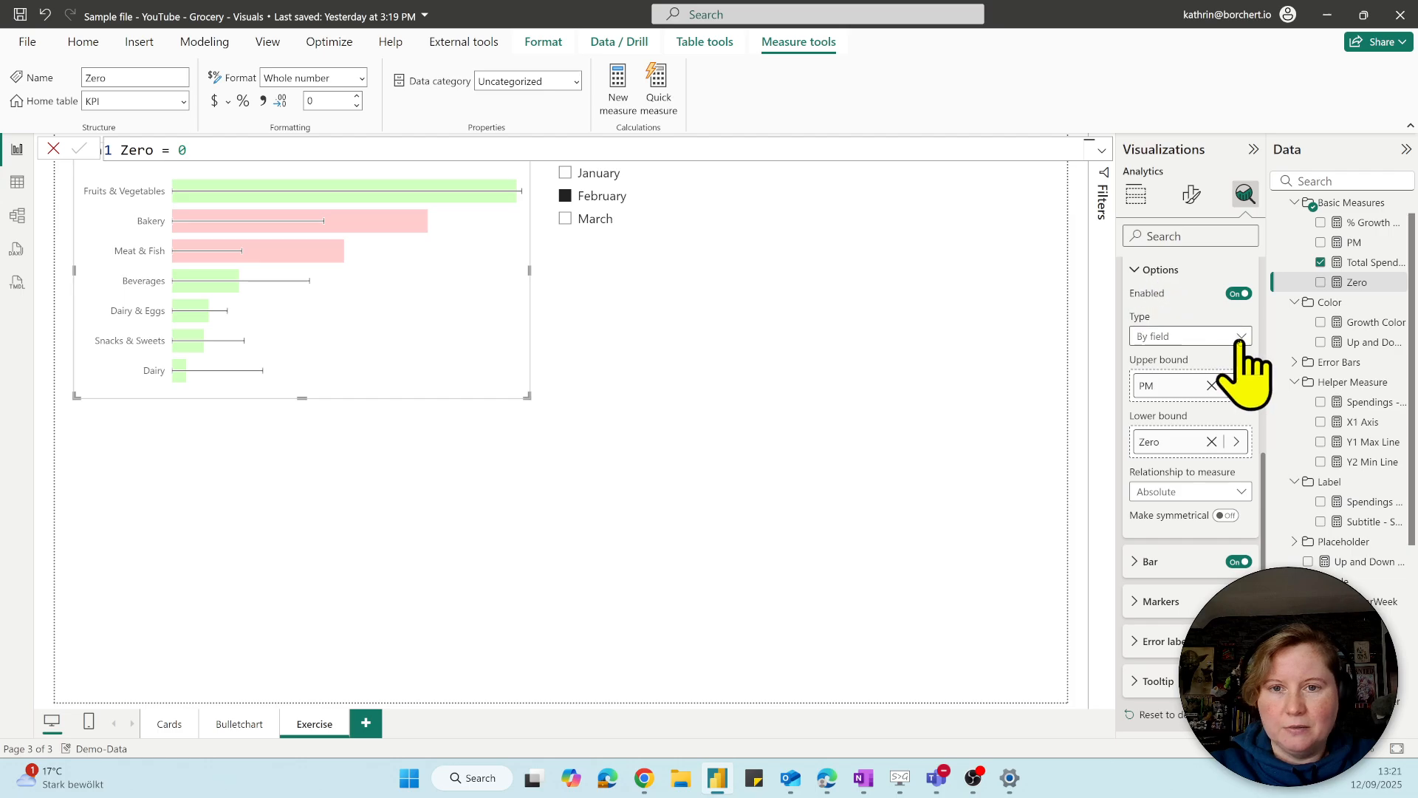
Set the error bars' width to 10 and their border color to light grey.
{"action": "left_click", "coordinate": [1150, 564]}
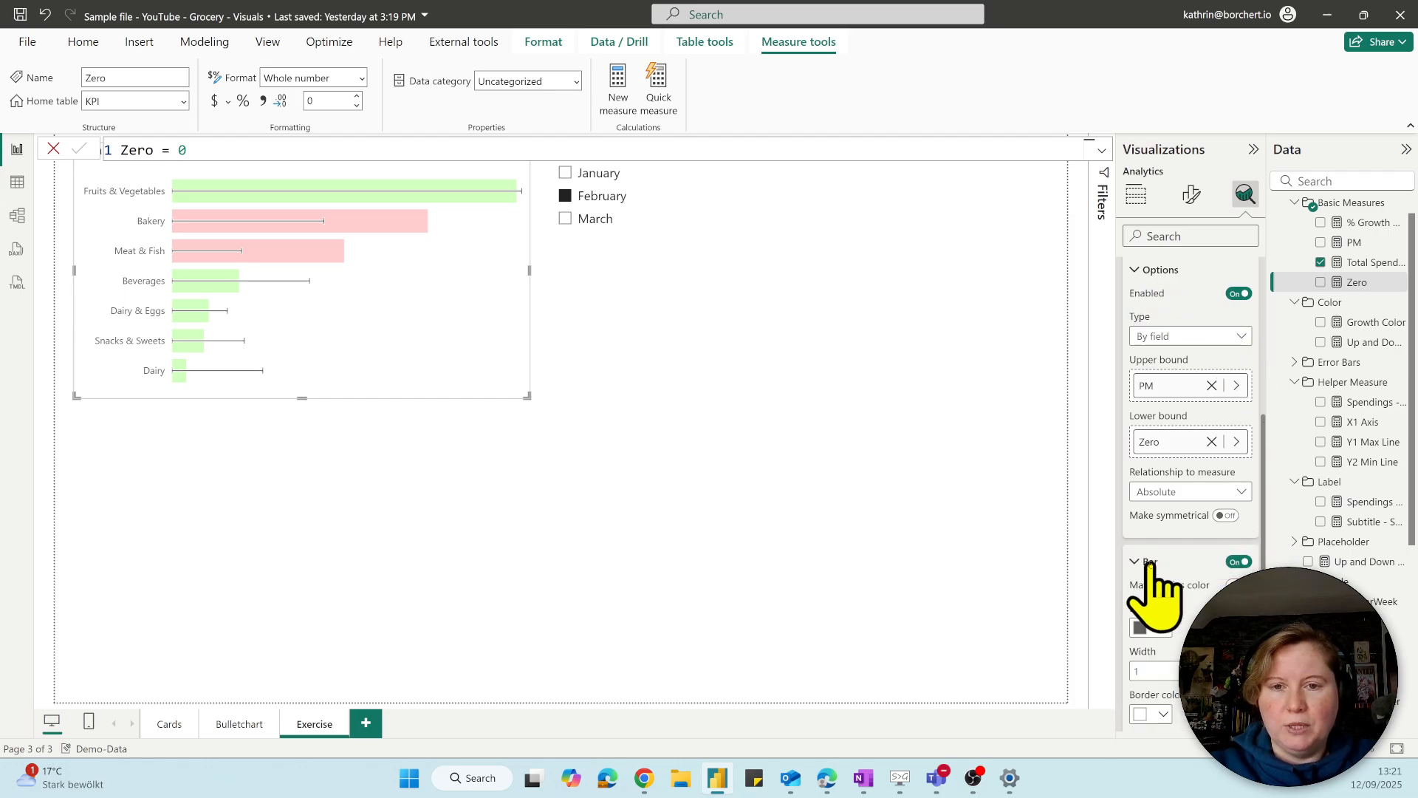
{"action": "left_click_drag", "start_coordinate": [1265, 442], "coordinate": [1254, 567]}
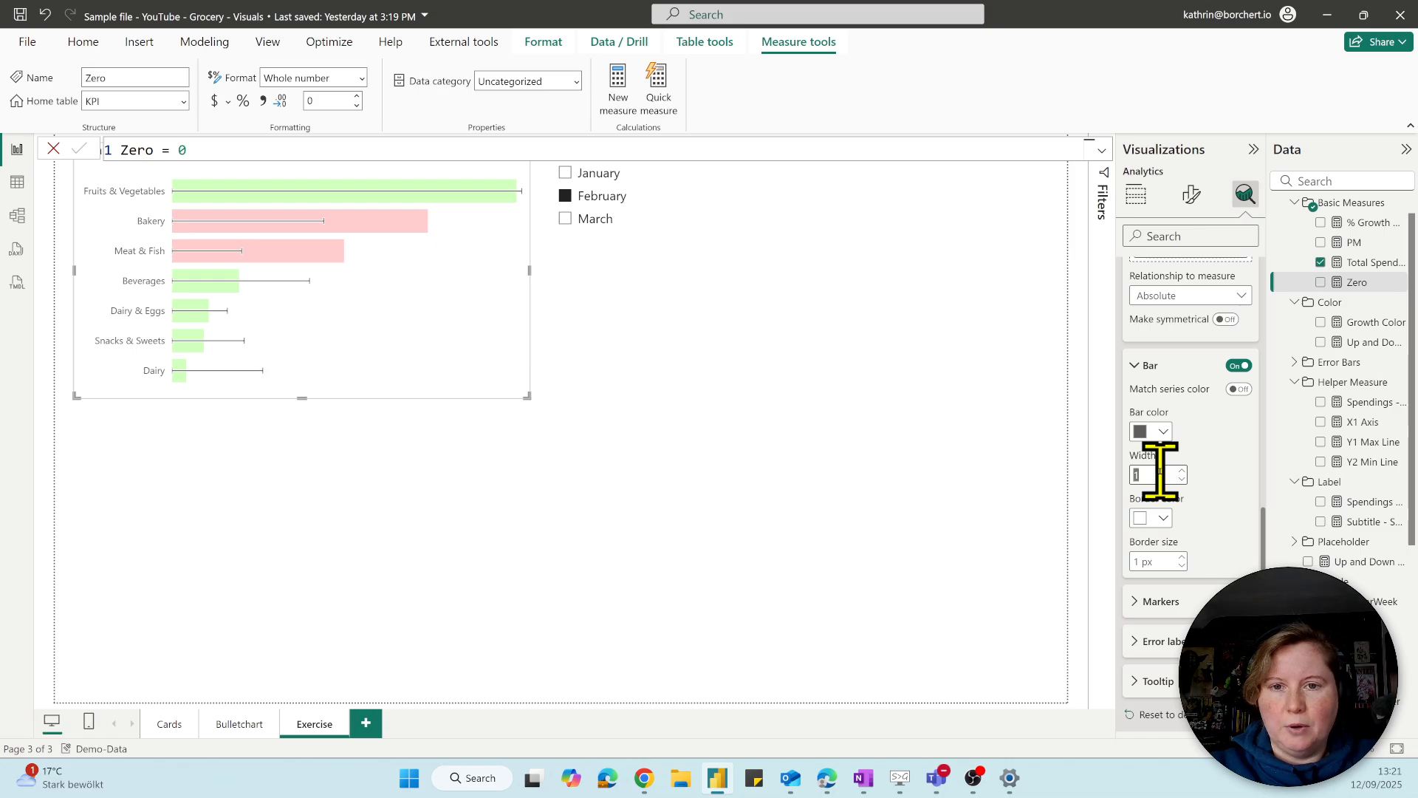
{"action": "key", "text": "Return"}
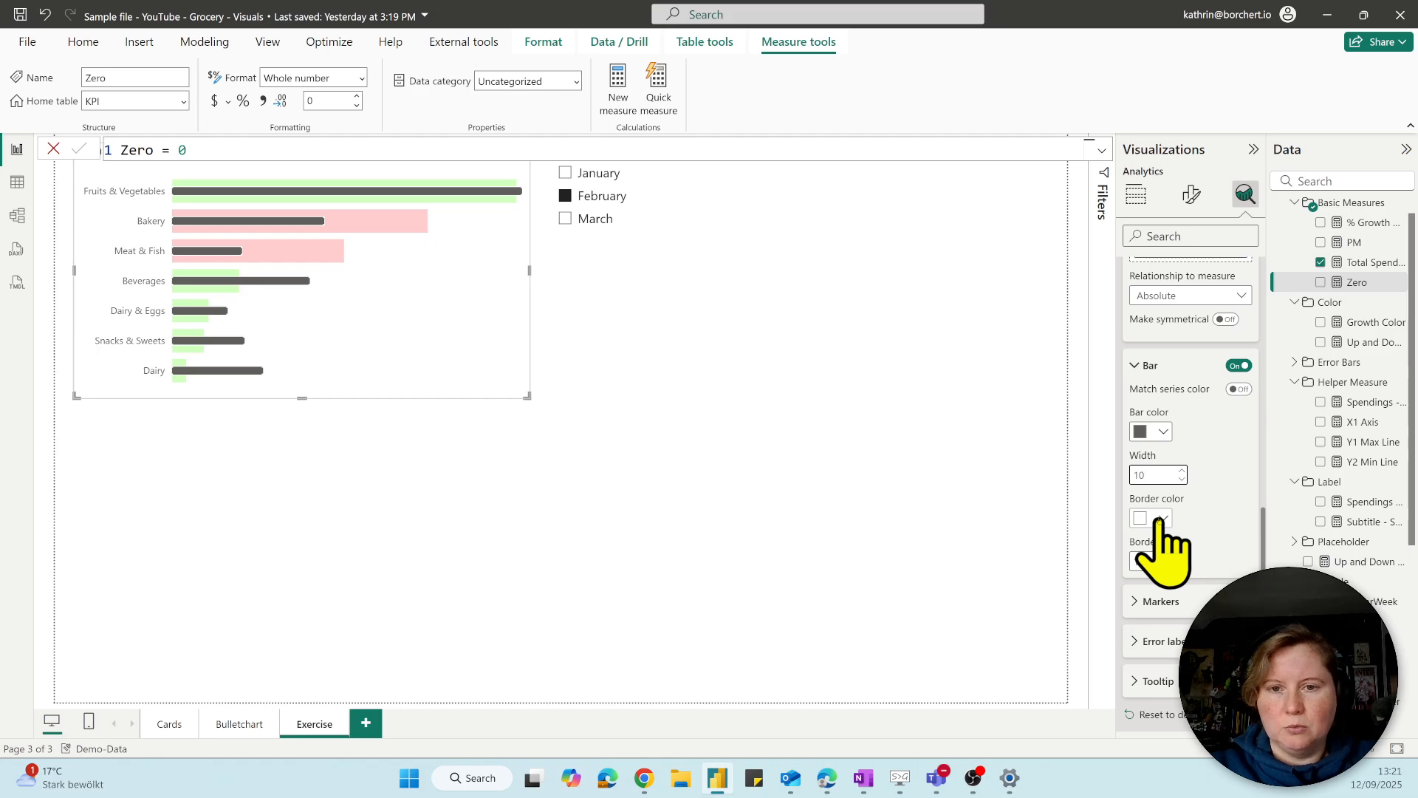
{"action": "left_click", "coordinate": [1162, 519]}
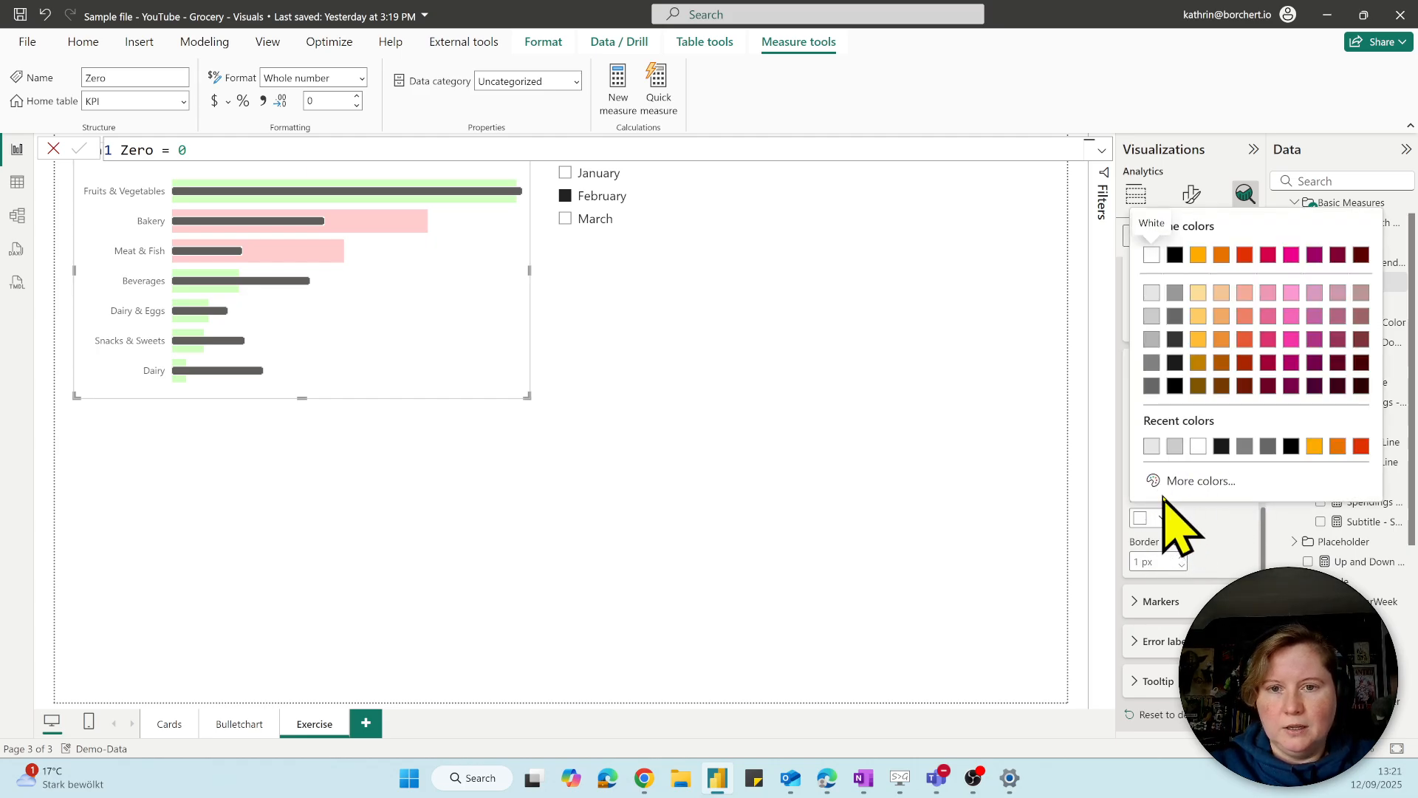
{"action": "left_click", "coordinate": [1175, 447]}
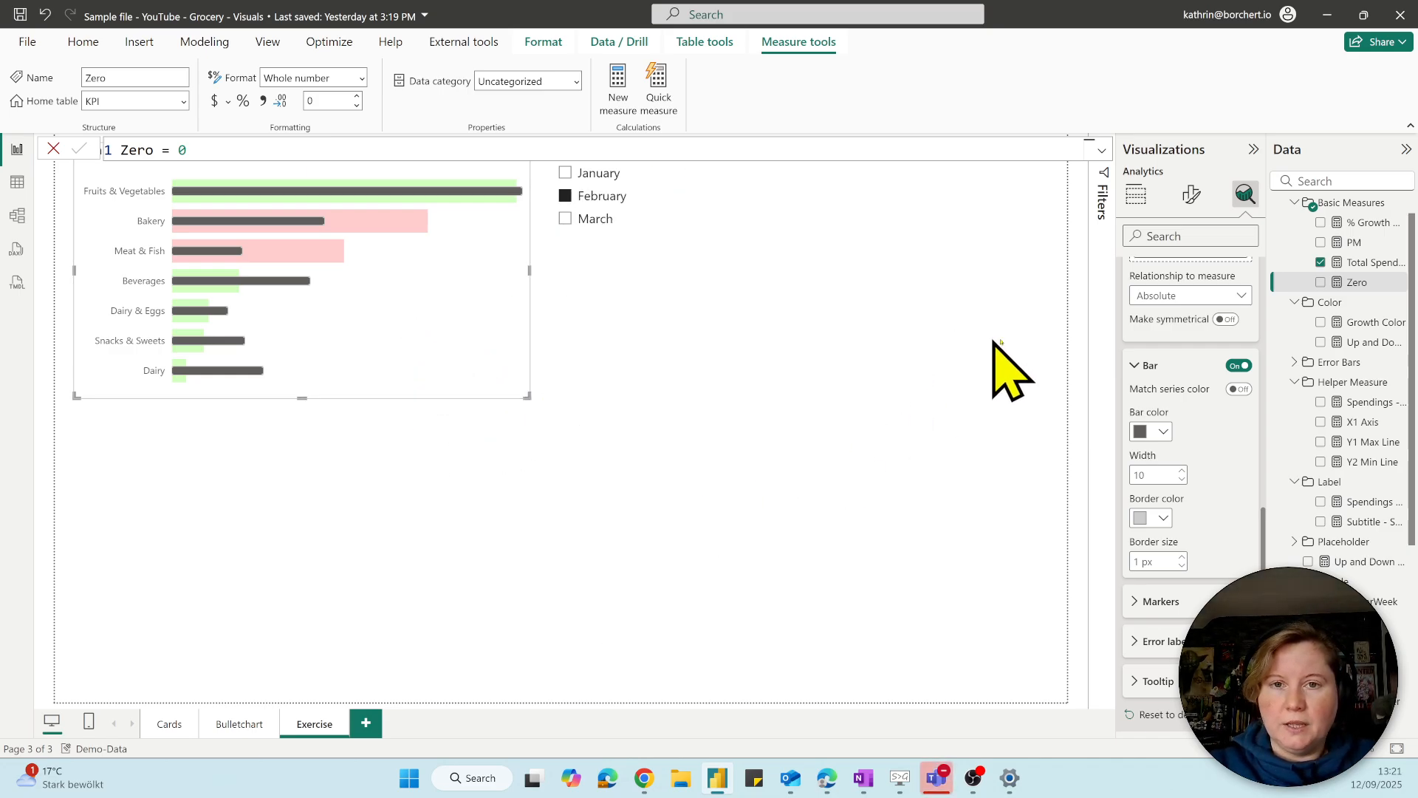
Turn on the chart's data labels and switch off their value.
{"action": "left_click", "coordinate": [1191, 197]}
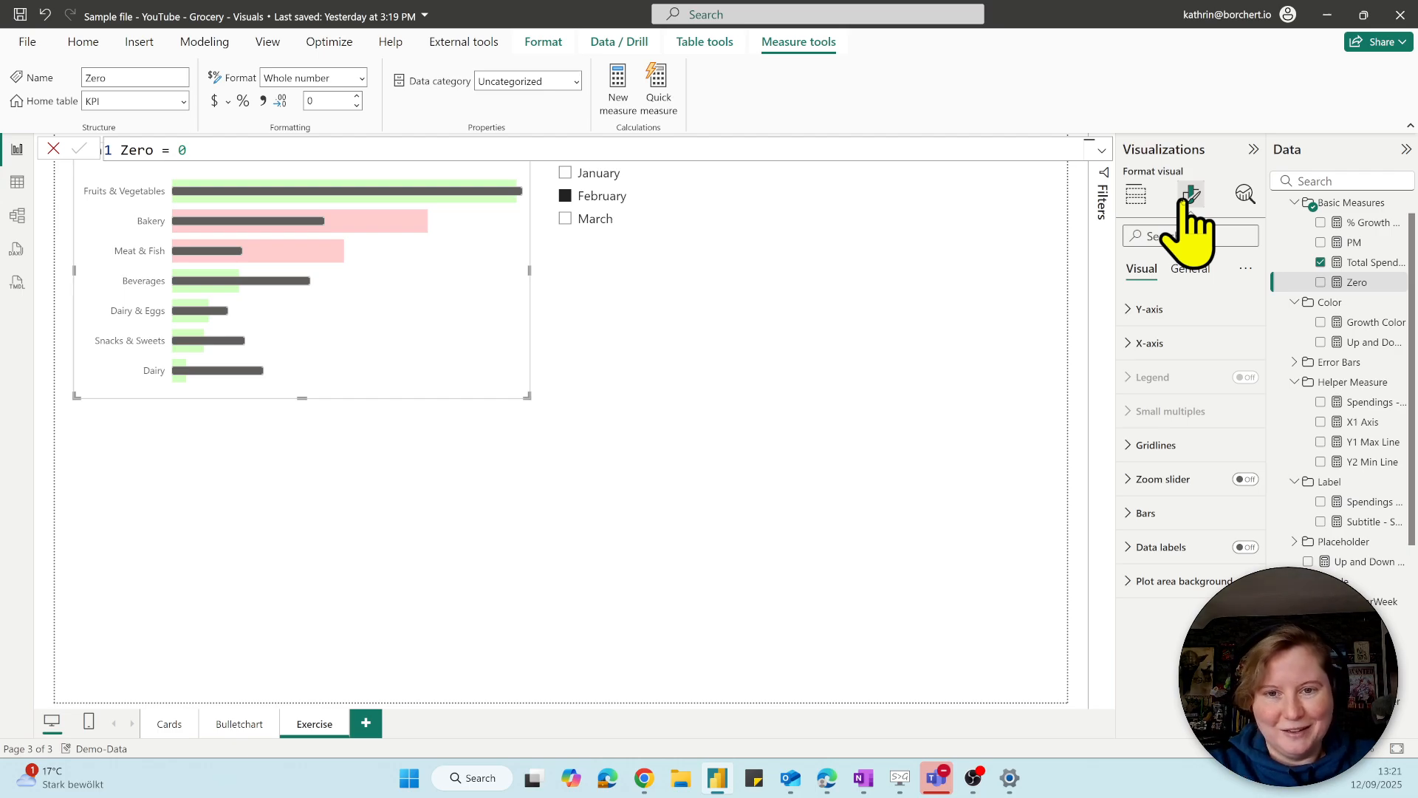
{"action": "left_click", "coordinate": [1245, 547]}
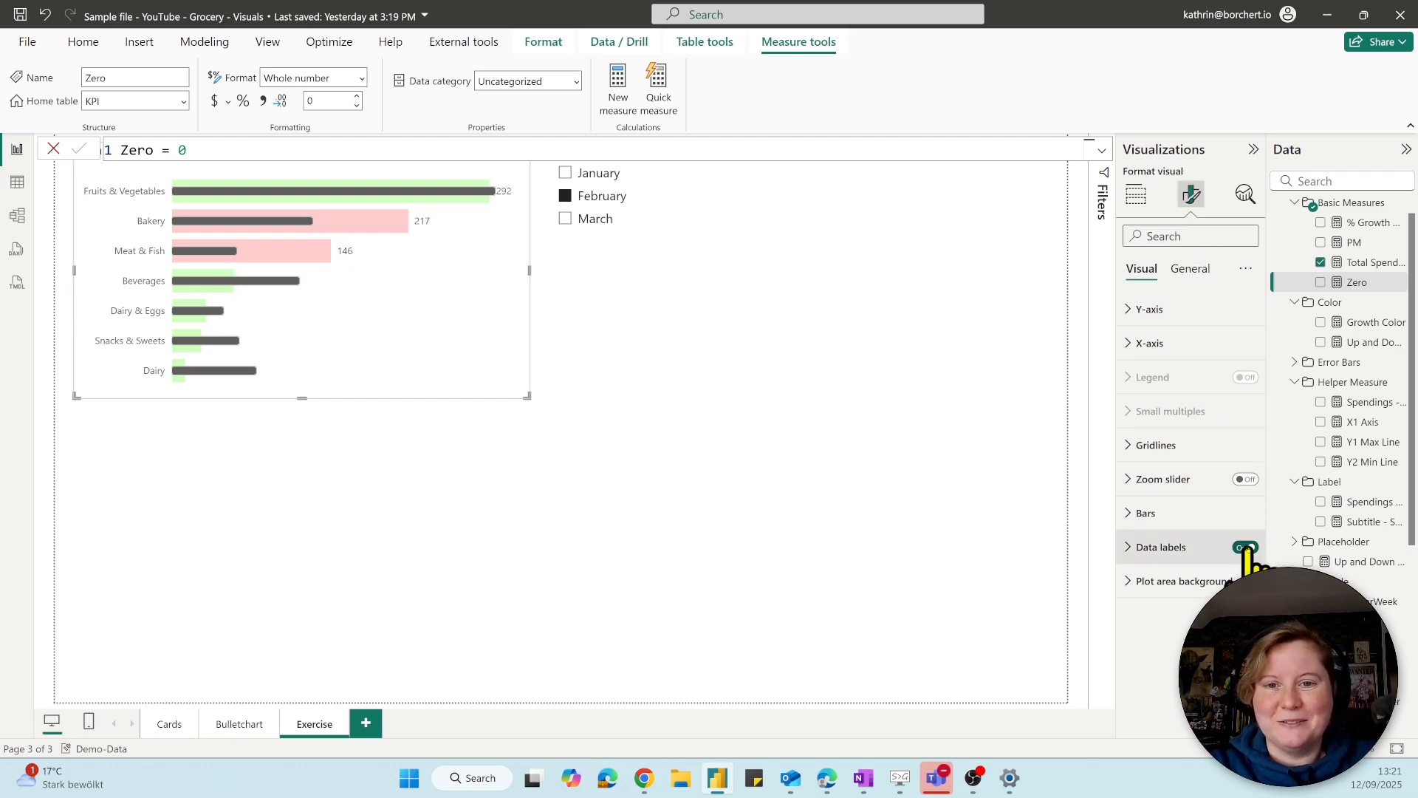
{"action": "left_click", "coordinate": [1145, 548]}
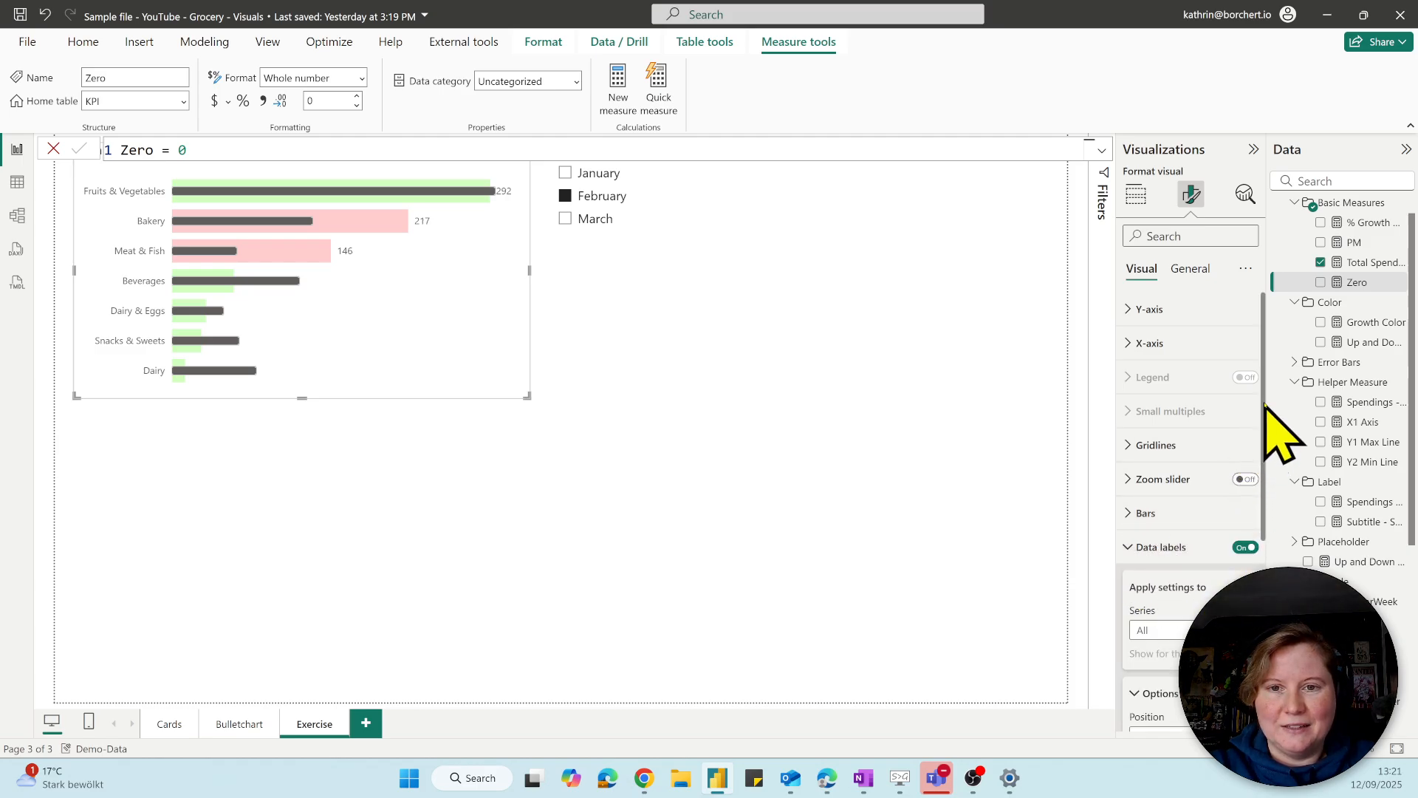
{"action": "left_click_drag", "start_coordinate": [1267, 406], "coordinate": [1271, 558]}
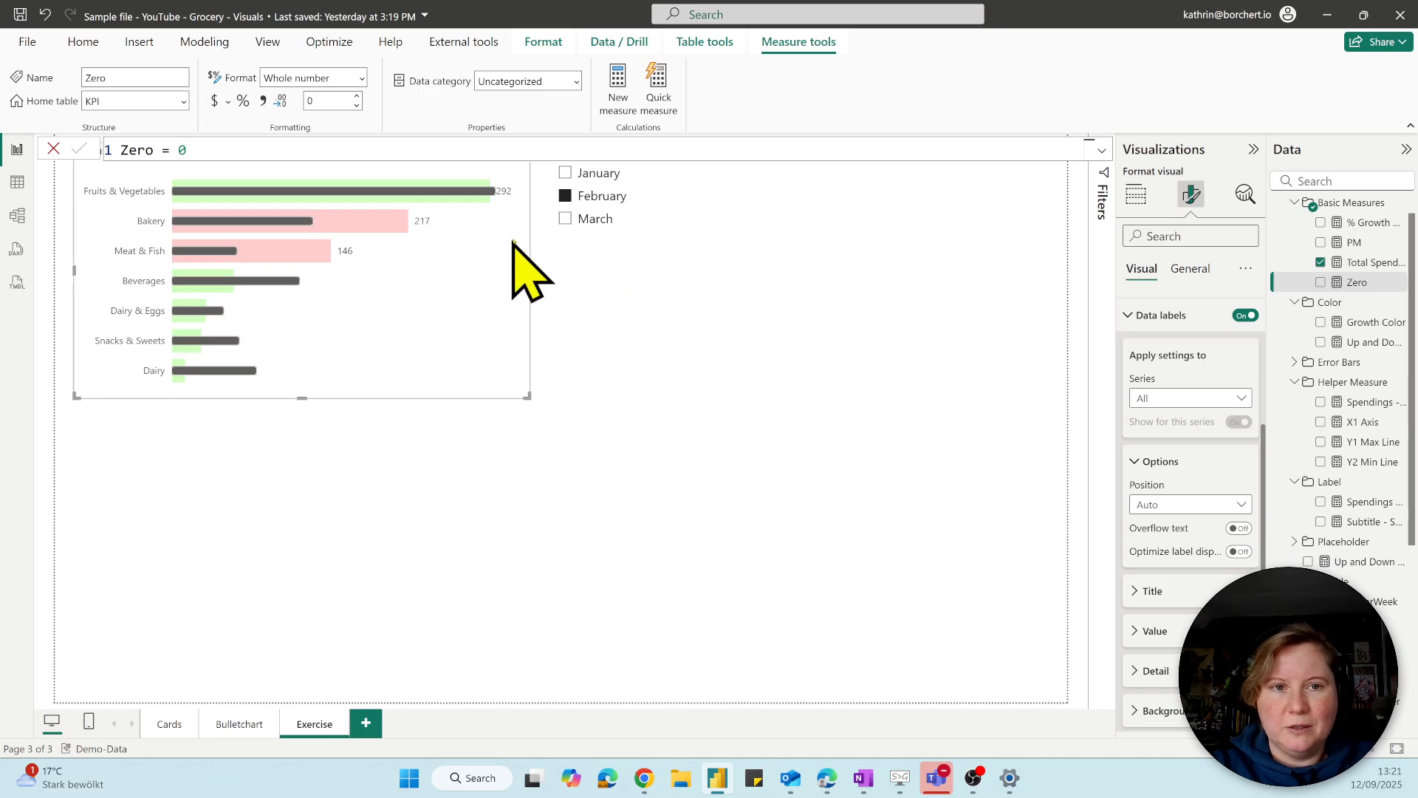
{"action": "left_click", "coordinate": [1194, 419]}
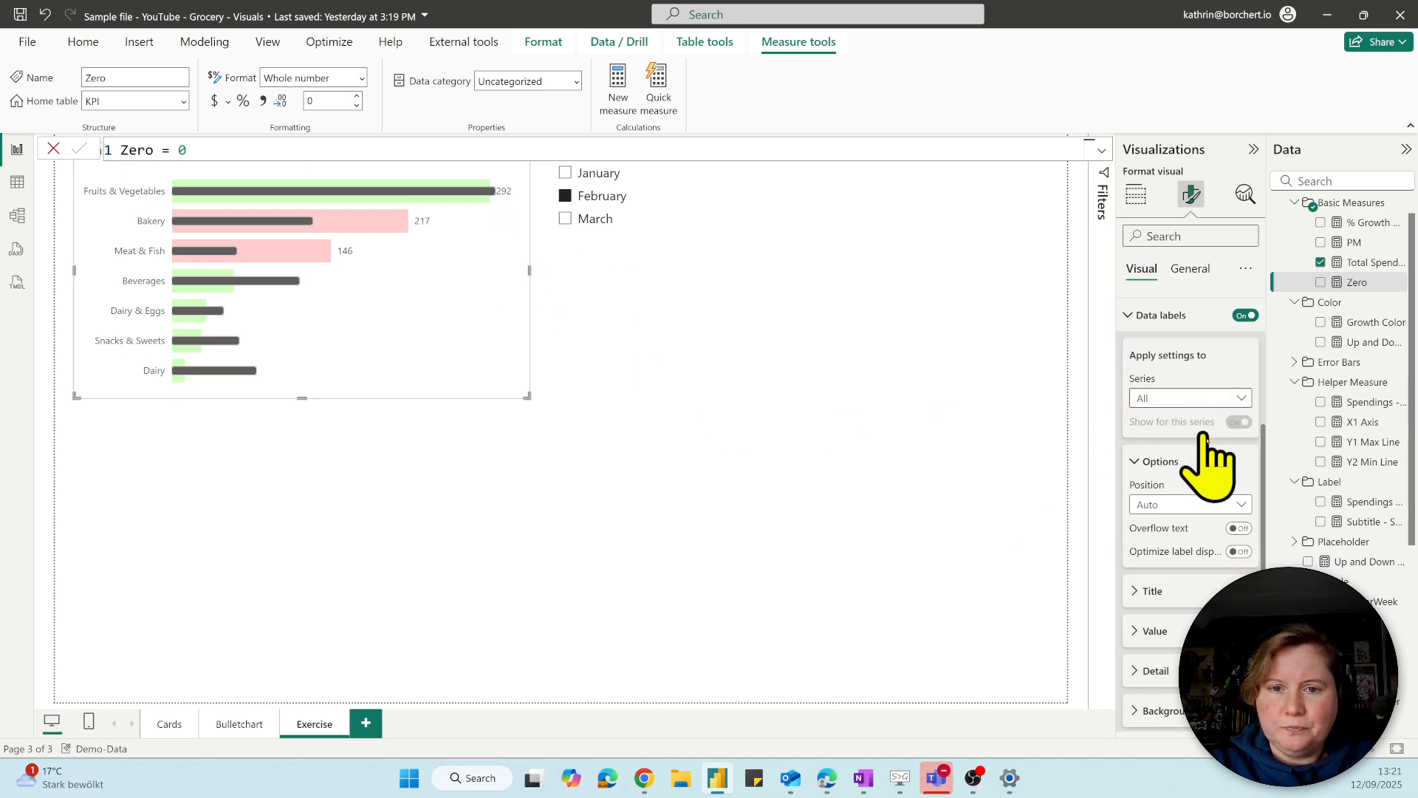
{"action": "left_click_drag", "start_coordinate": [1261, 458], "coordinate": [1260, 526]}
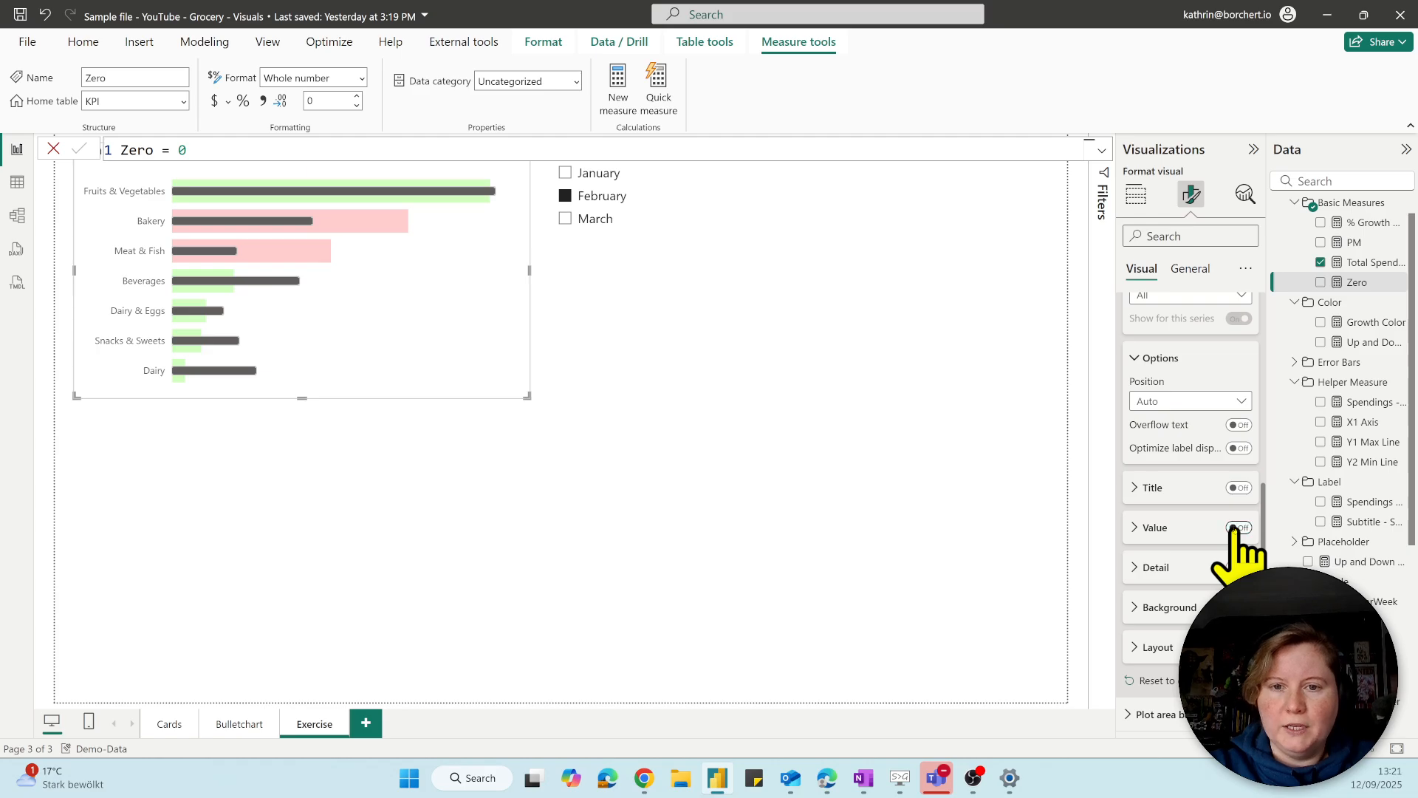
Turn on the data labels' detail and use the % Growth measure as its data.
{"action": "left_click", "coordinate": [1147, 569]}
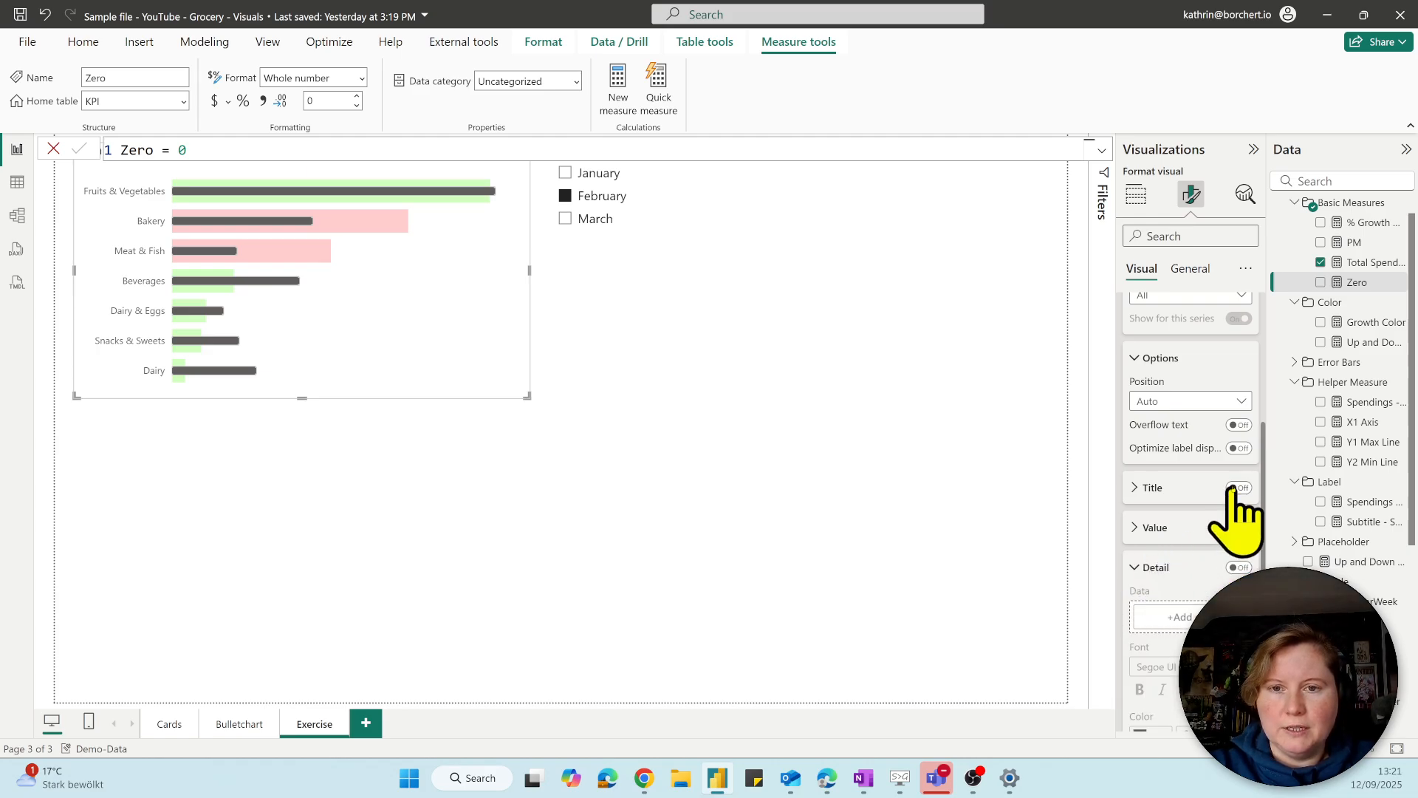
{"action": "left_click_drag", "start_coordinate": [1260, 457], "coordinate": [1241, 377]}
{"action": "left_click", "coordinate": [1239, 374]}
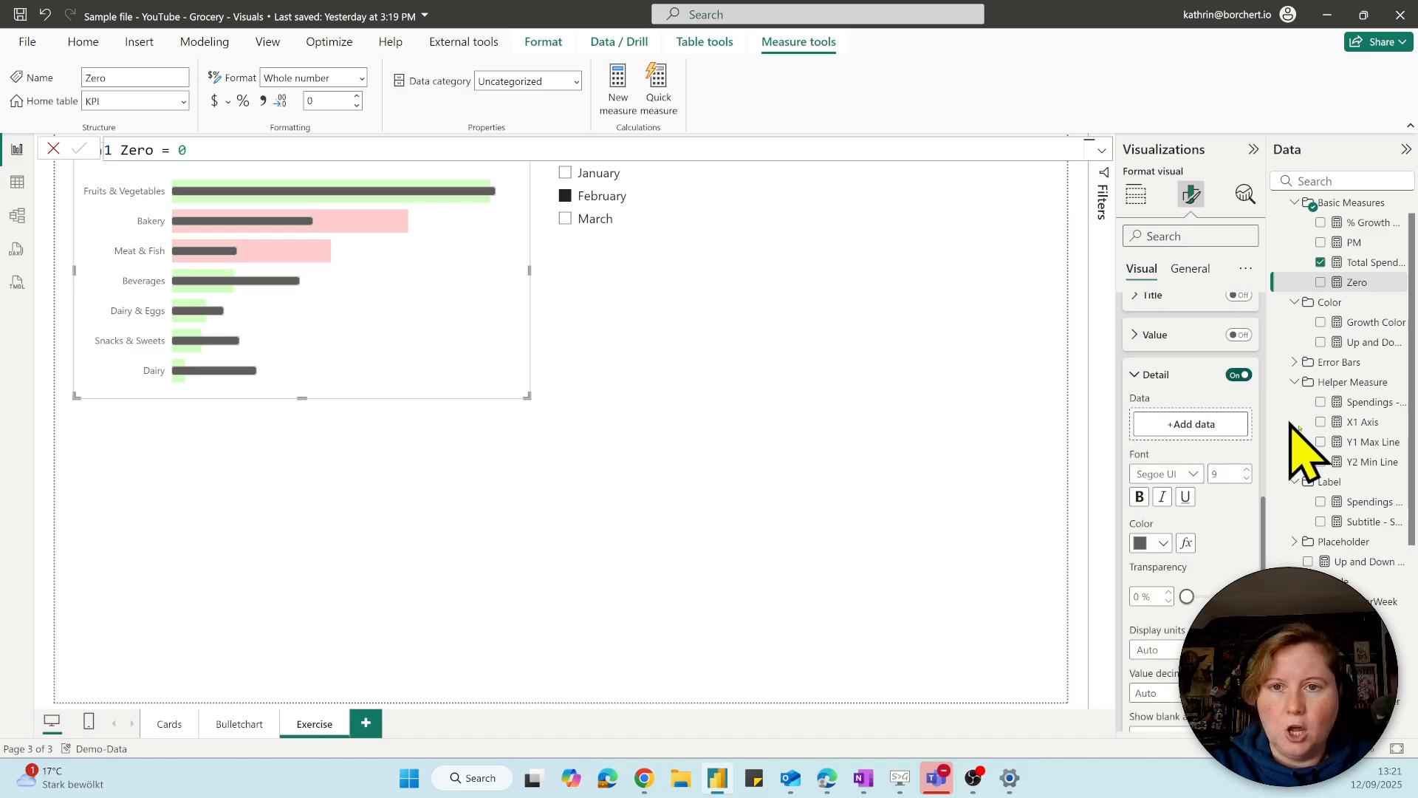
{"action": "left_click_drag", "start_coordinate": [1363, 222], "coordinate": [1201, 427]}
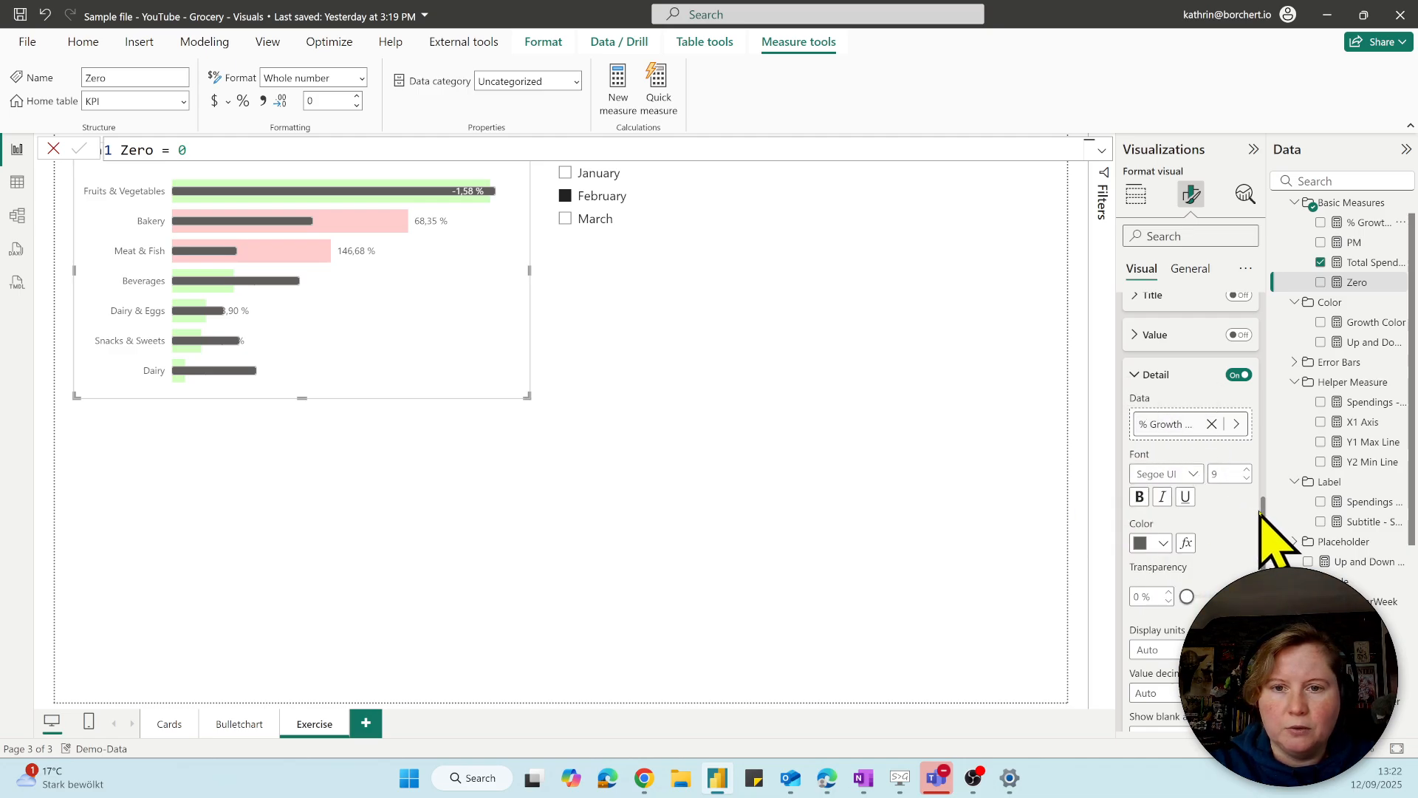
Set the data labels' position to Inside base.
{"action": "left_click_drag", "start_coordinate": [1263, 497], "coordinate": [1244, 564]}
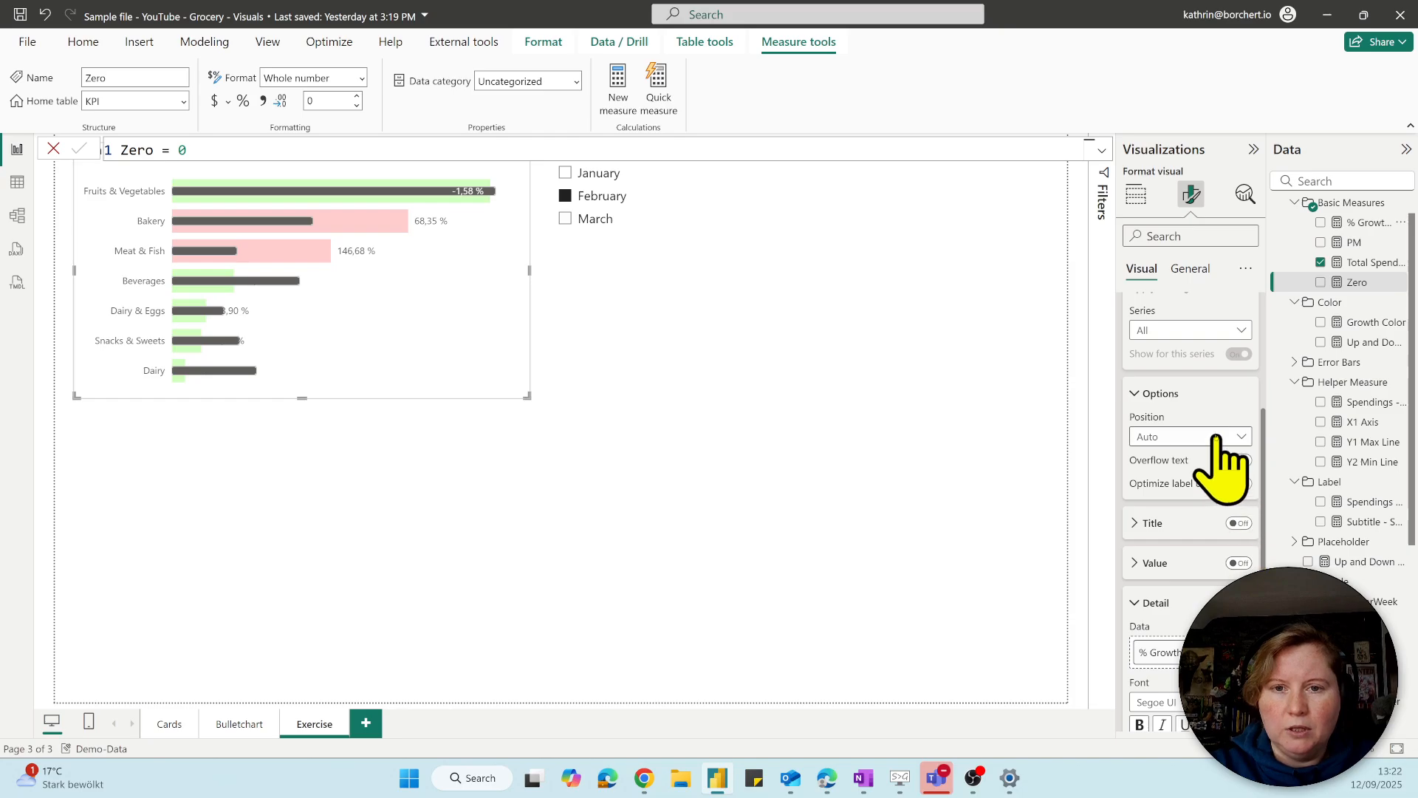
{"action": "left_click", "coordinate": [1188, 437]}
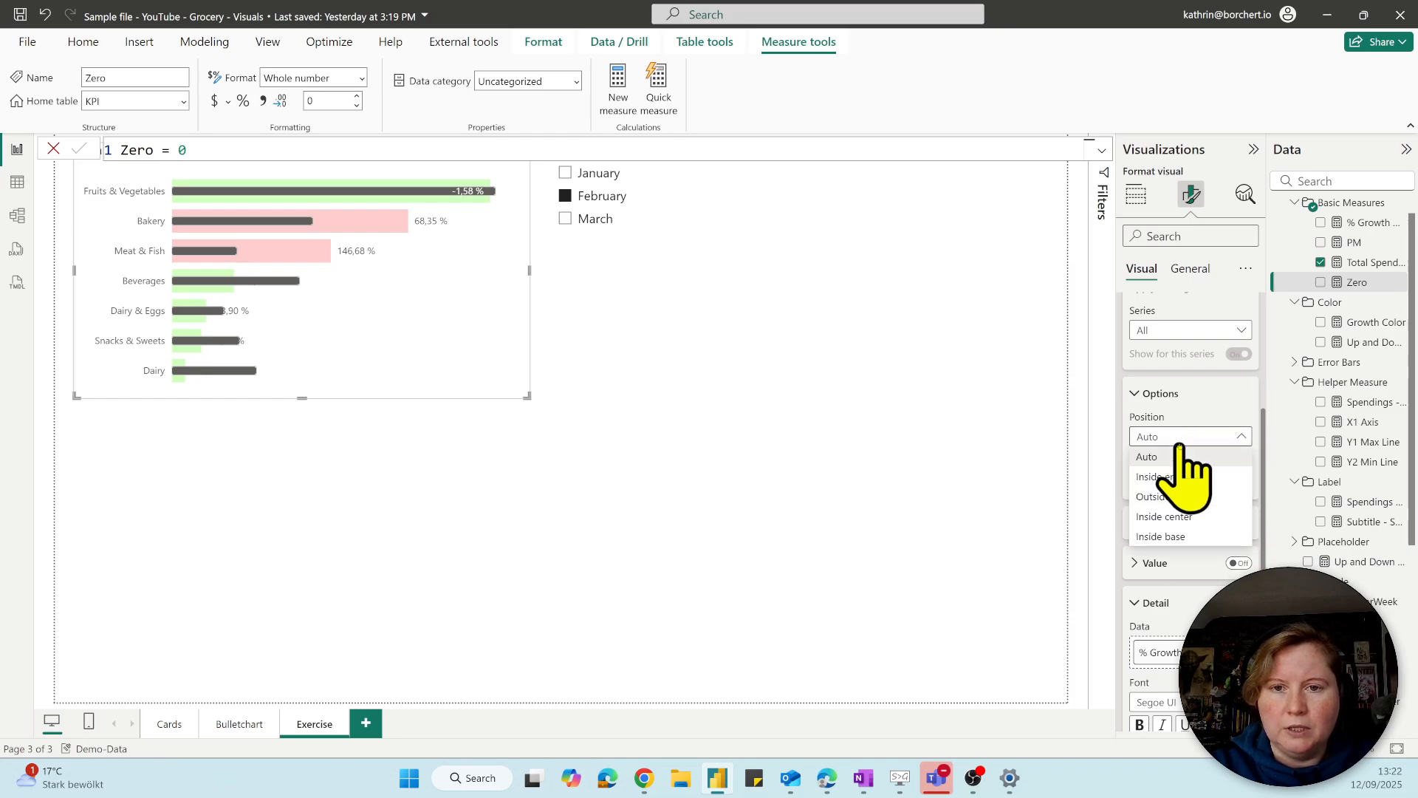
{"action": "left_click", "coordinate": [1154, 537]}
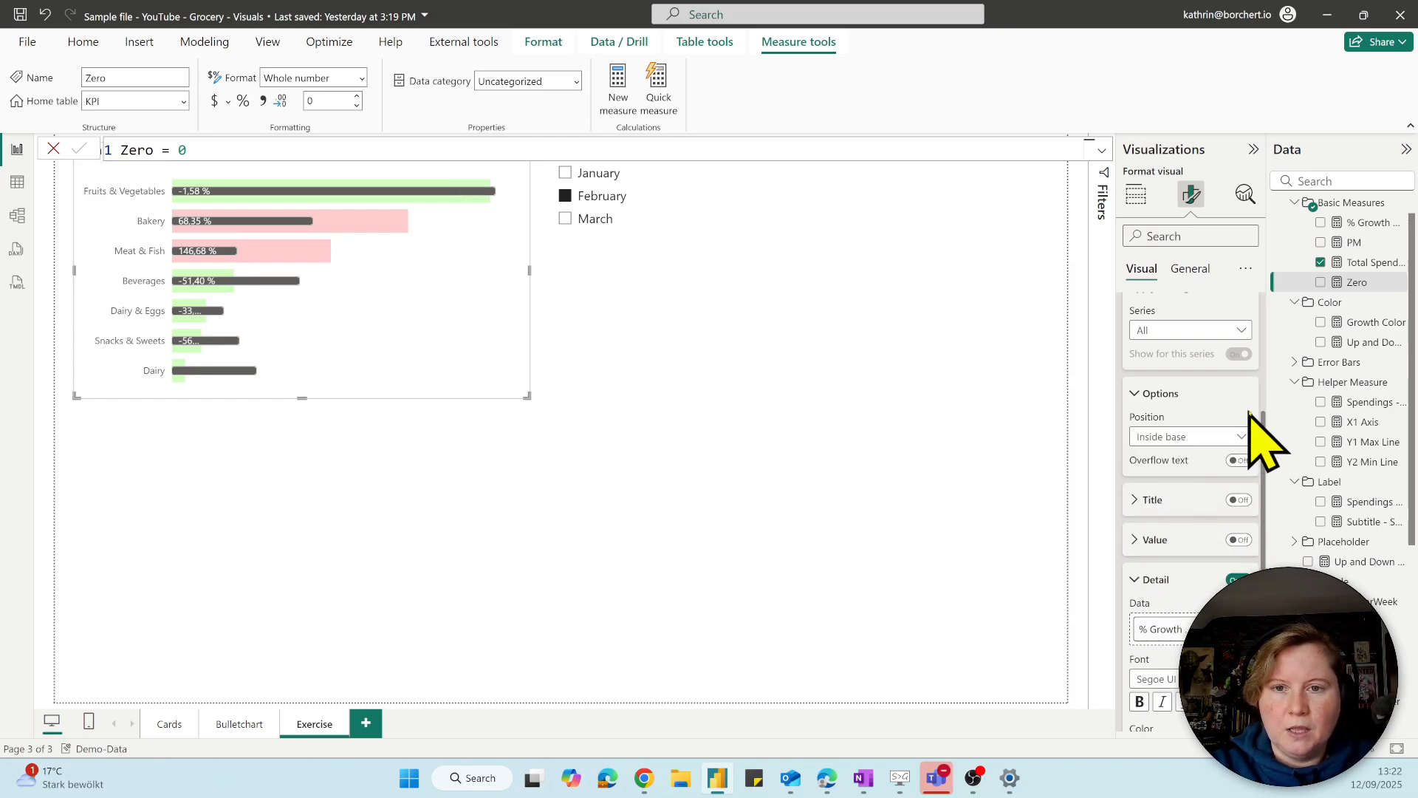
Color the detail labels conditionally by field value, based on the Up and Down Color measure.
{"action": "left_click_drag", "start_coordinate": [1264, 418], "coordinate": [1256, 527]}
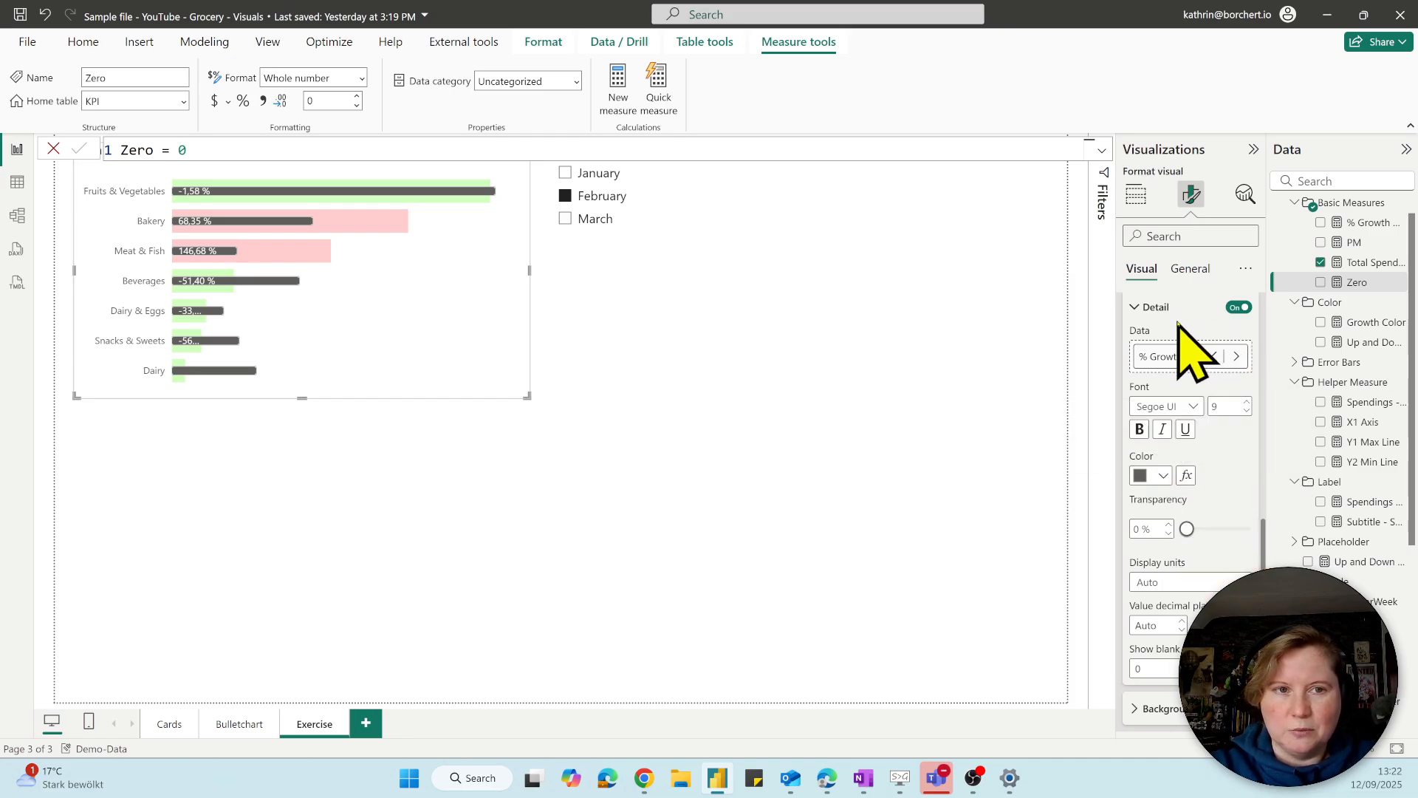
{"action": "left_click", "coordinate": [1186, 477]}
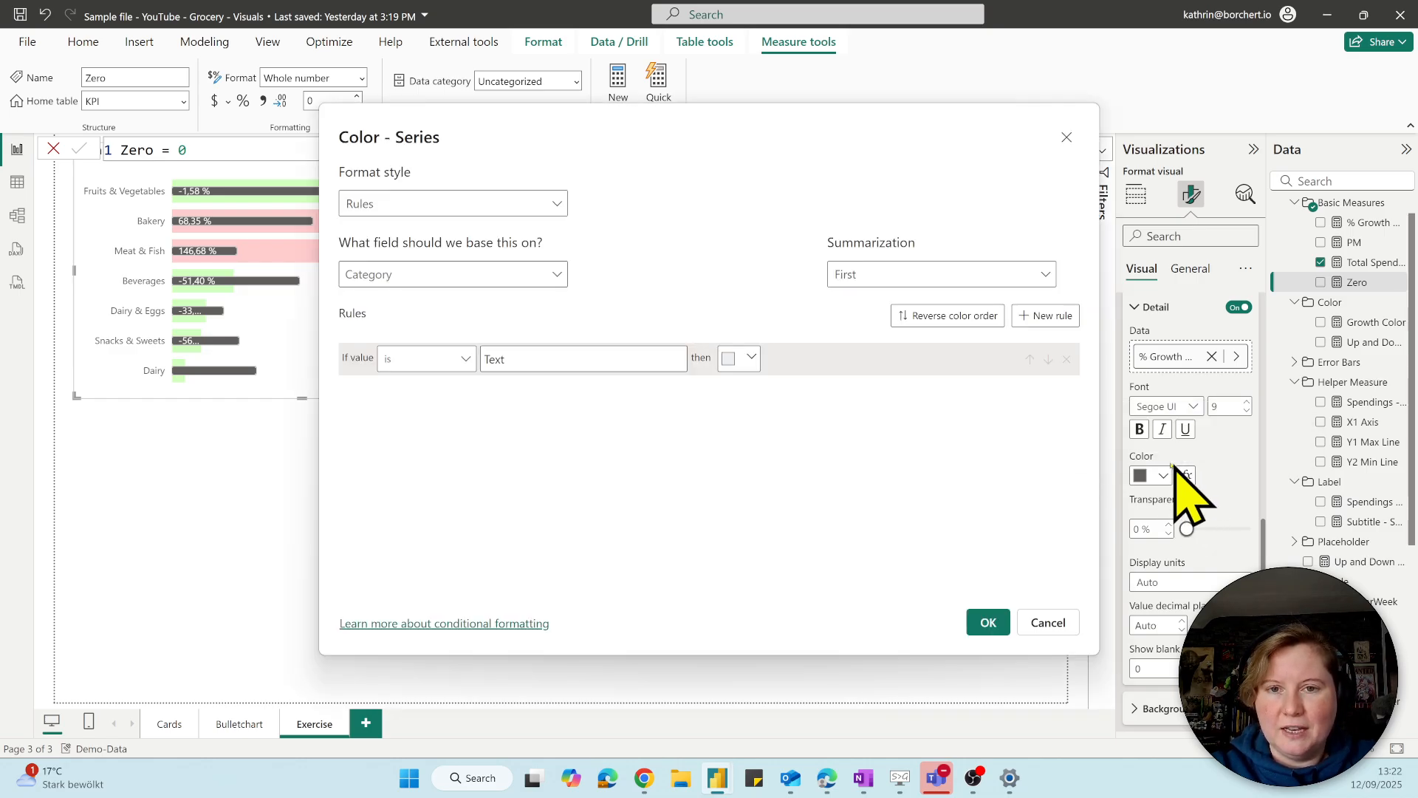
{"action": "left_click", "coordinate": [487, 203]}
{"action": "left_click", "coordinate": [386, 283]}
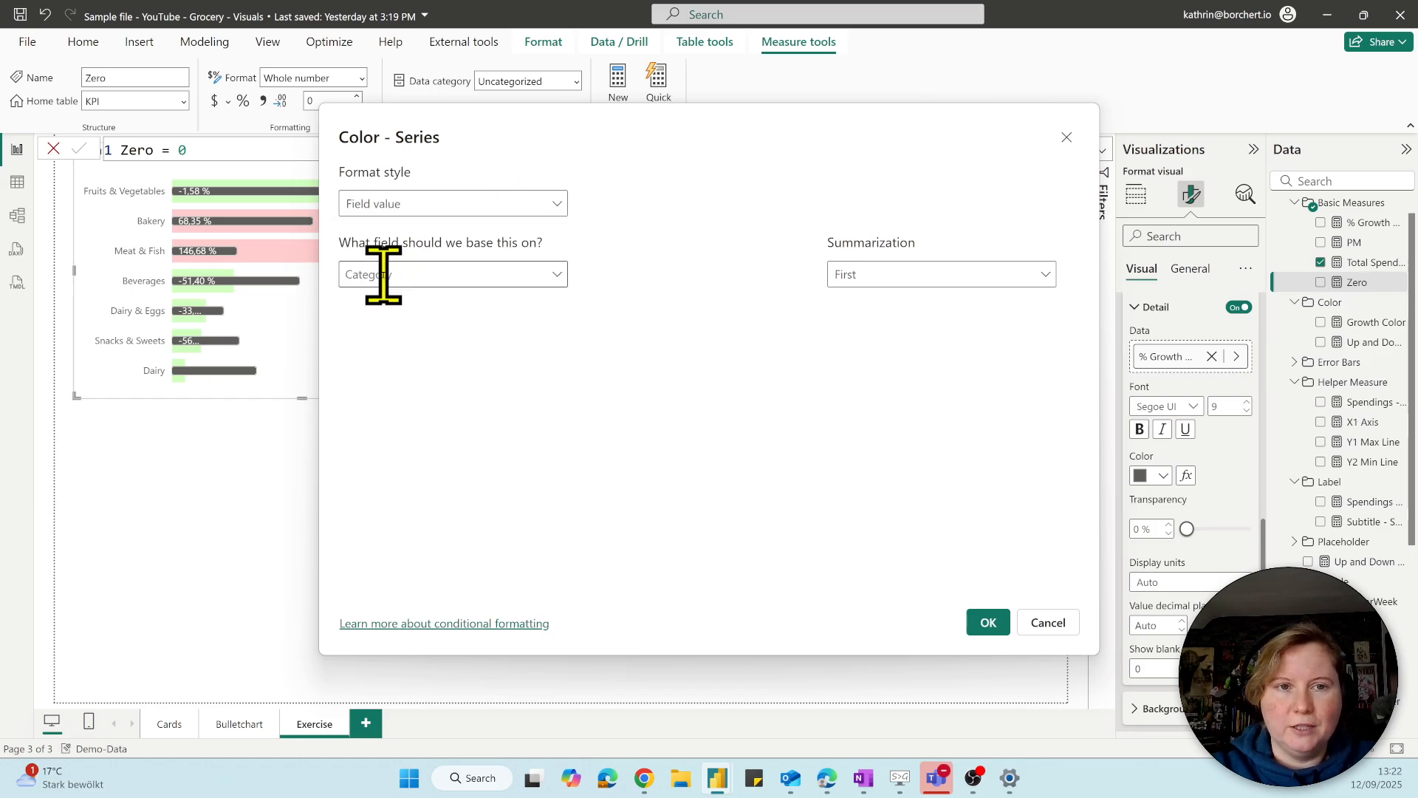
{"action": "left_click", "coordinate": [407, 275]}
{"action": "type", "text": "up"}
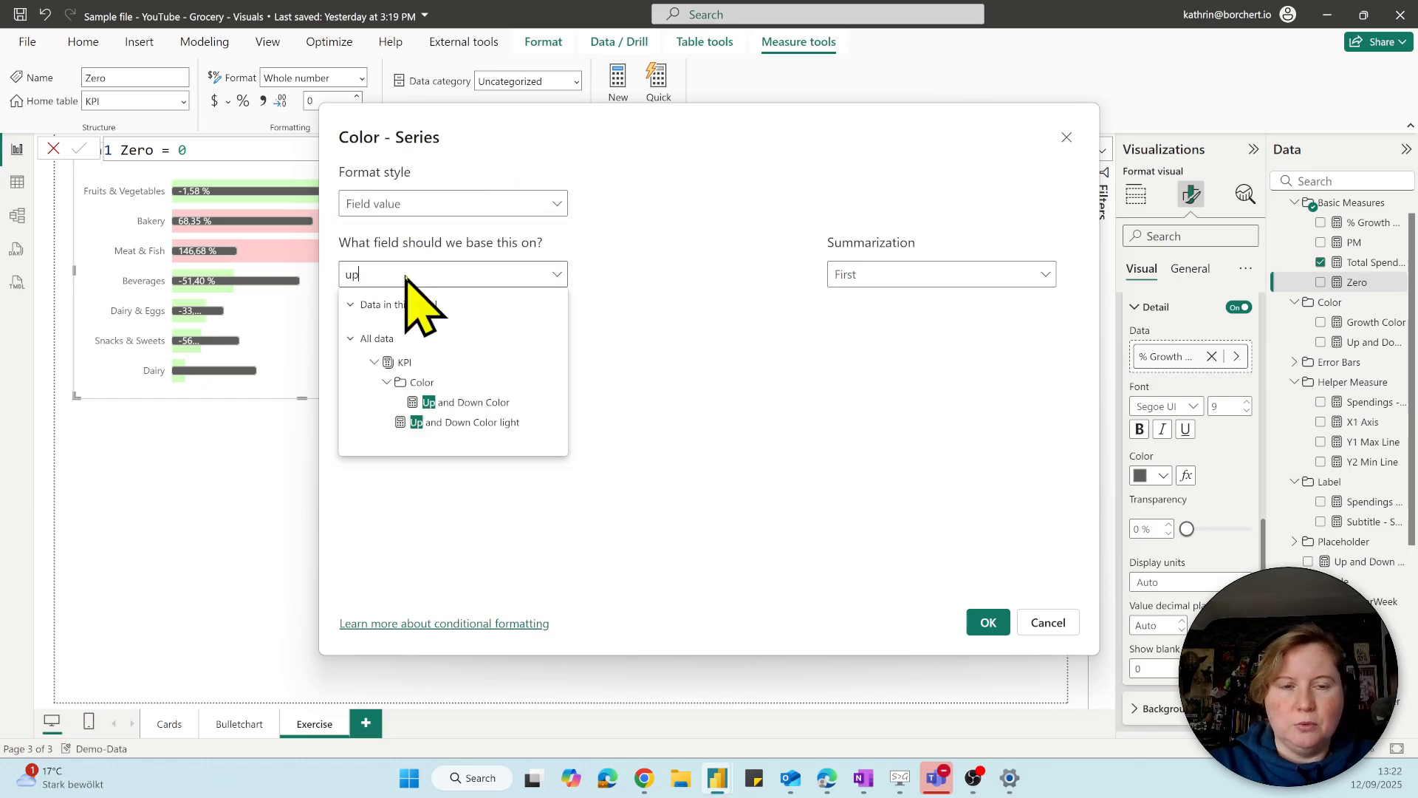
{"action": "left_click", "coordinate": [453, 402]}
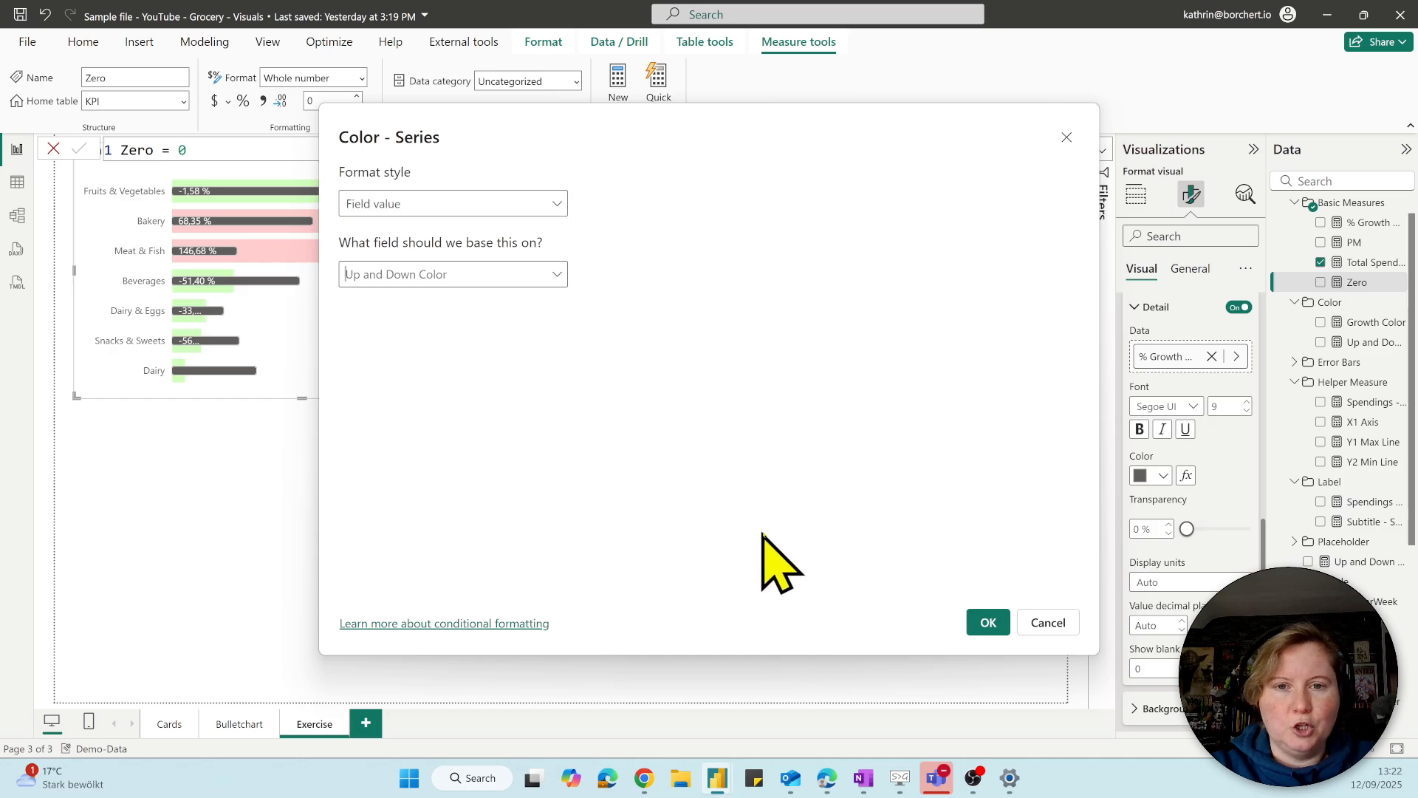
{"action": "left_click", "coordinate": [987, 622]}
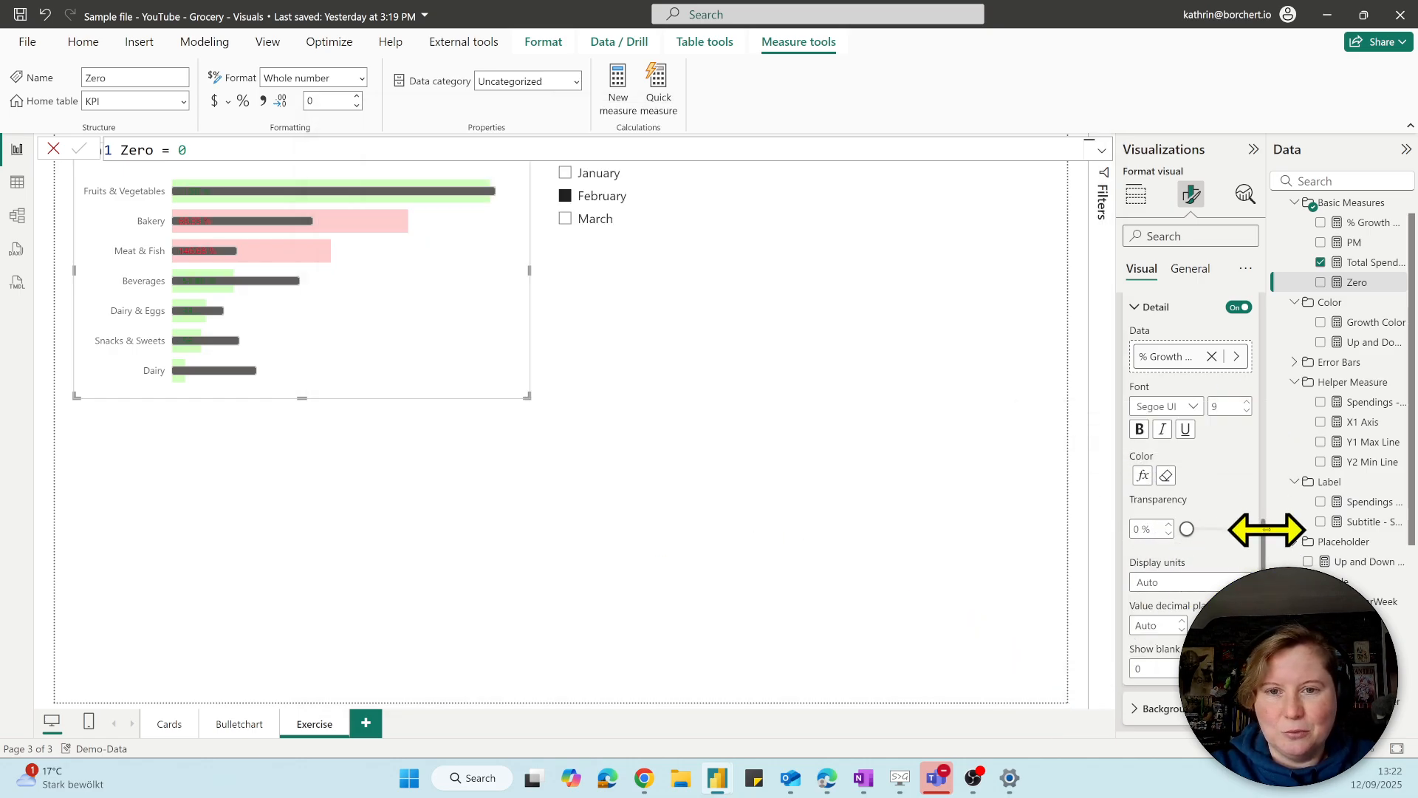
Turn on the data labels' background and make it white with 0 % transparency.
{"action": "left_click", "coordinate": [1150, 709]}
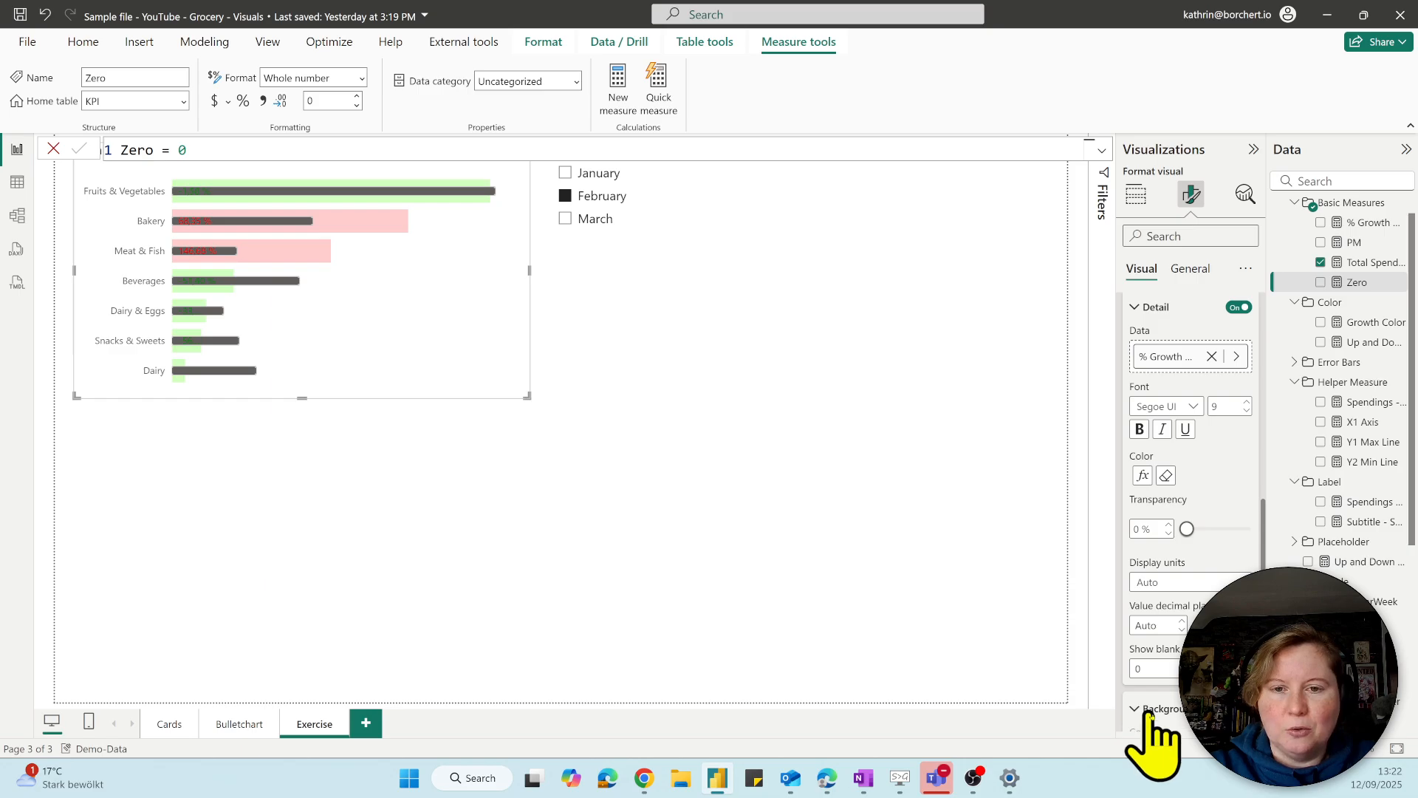
{"action": "left_click_drag", "start_coordinate": [1265, 508], "coordinate": [1266, 591]}
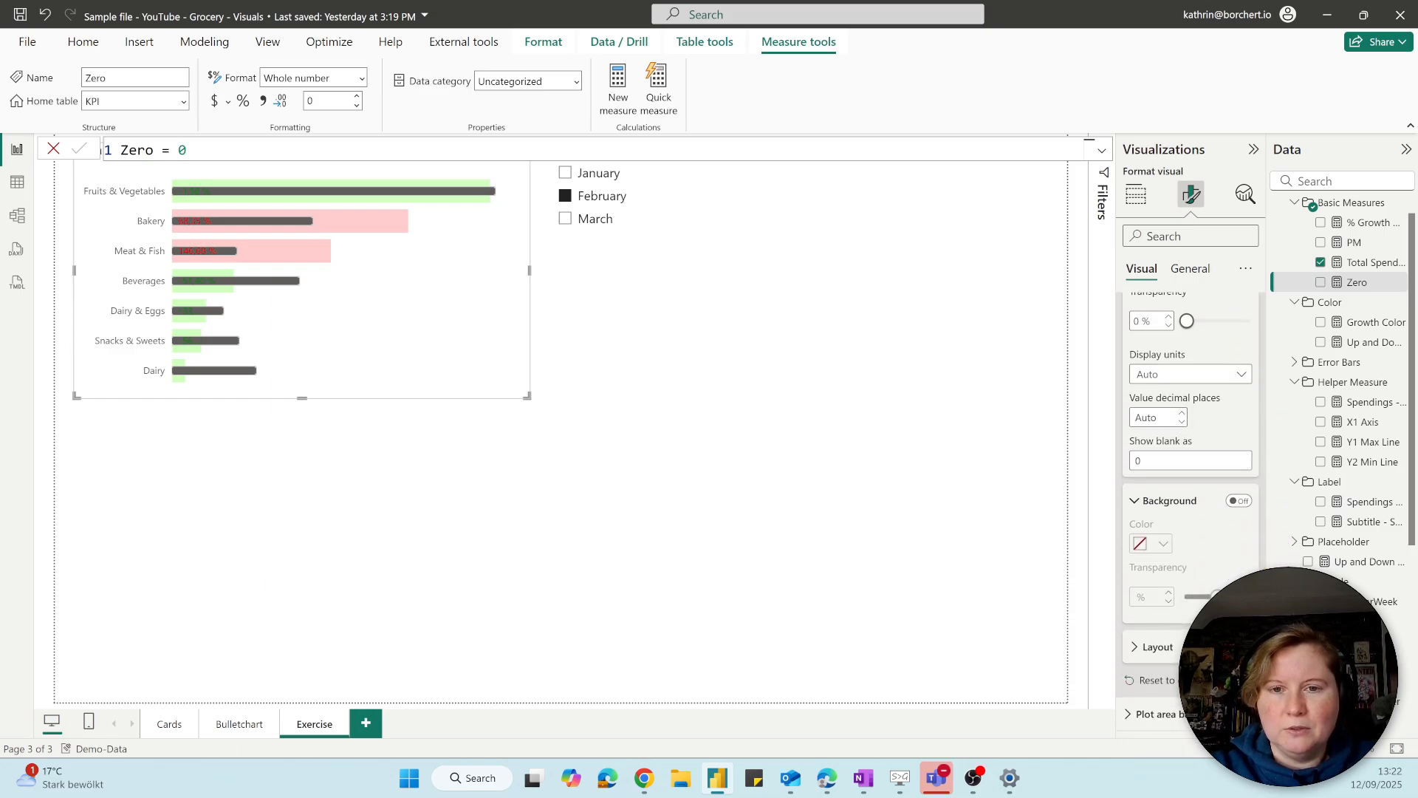
{"action": "left_click", "coordinate": [1239, 502]}
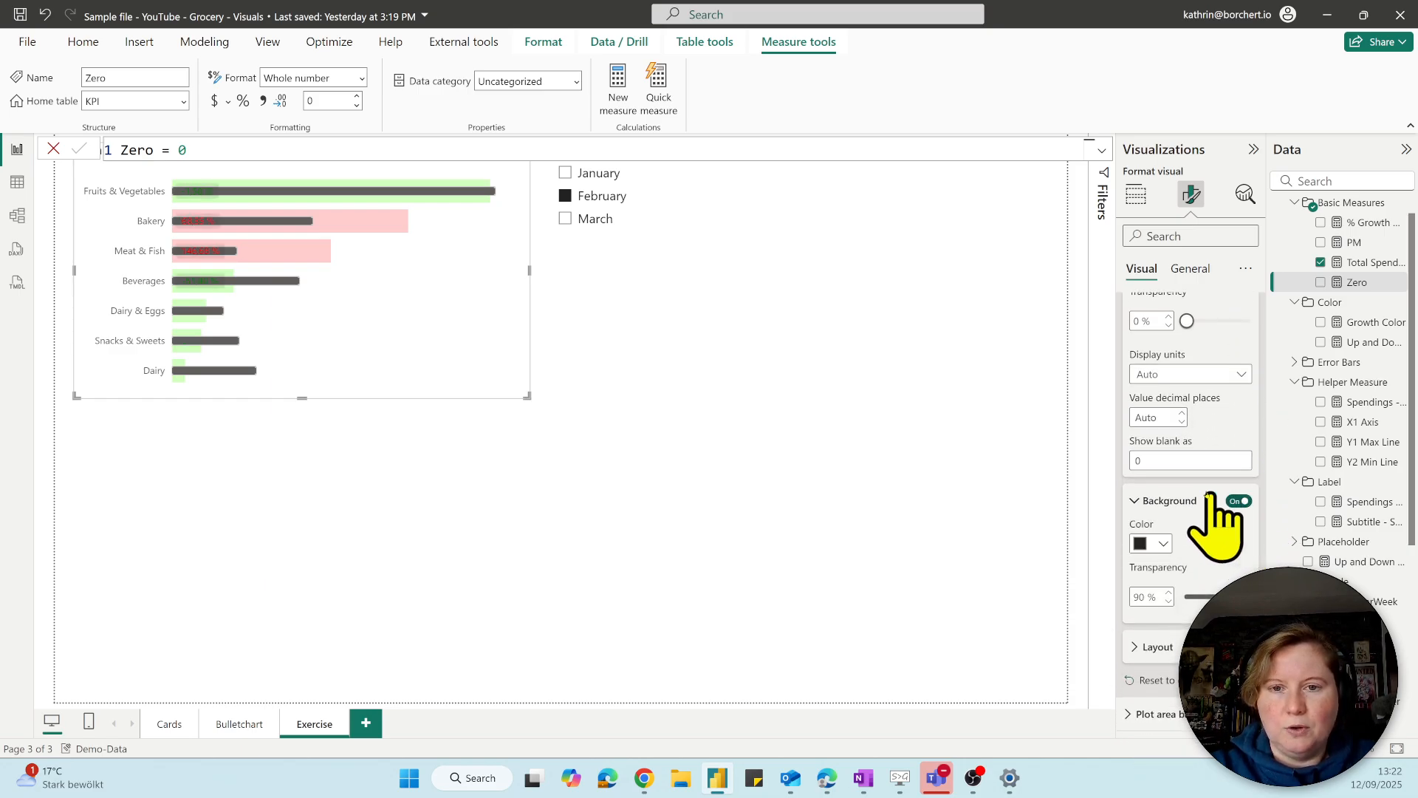
{"action": "left_click", "coordinate": [1157, 544]}
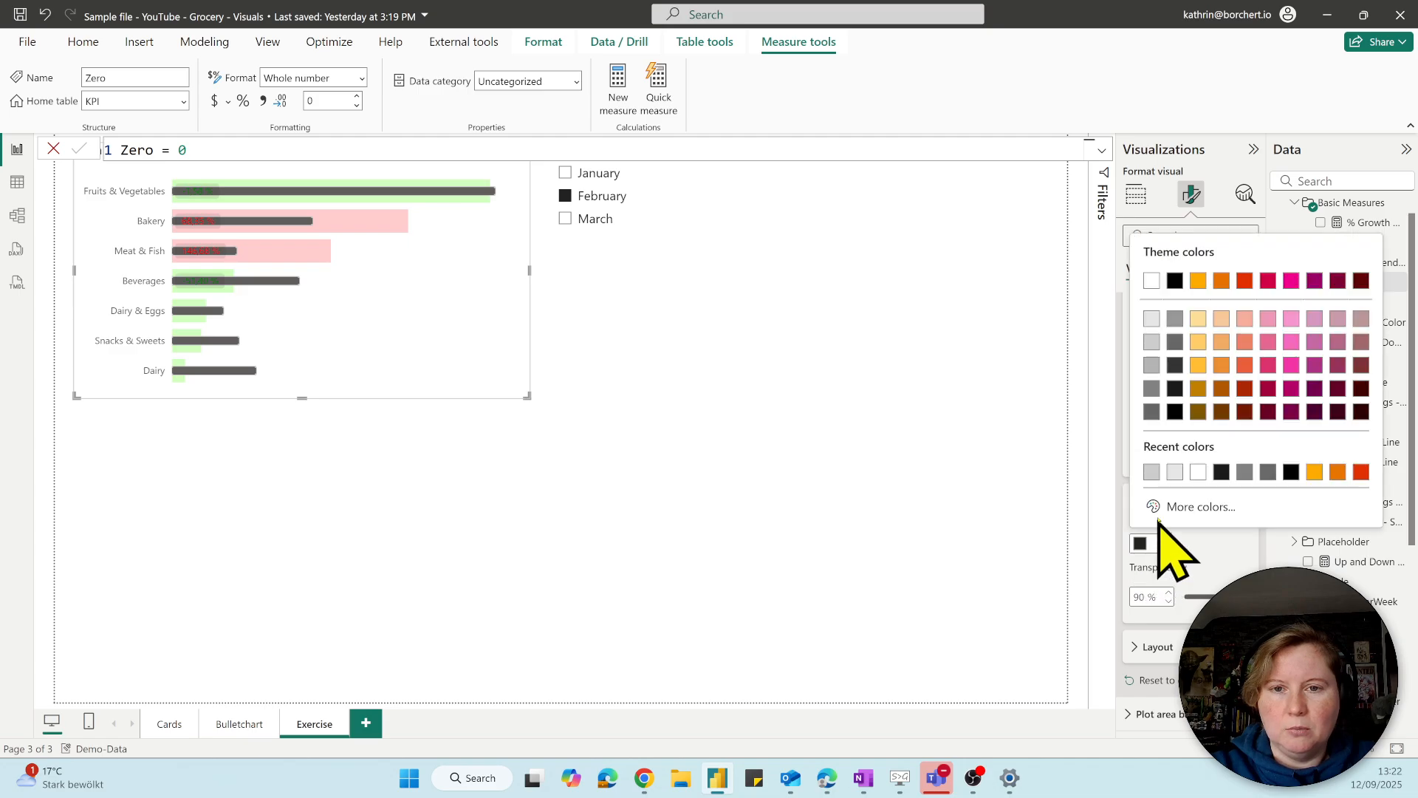
{"action": "left_click", "coordinate": [1195, 473]}
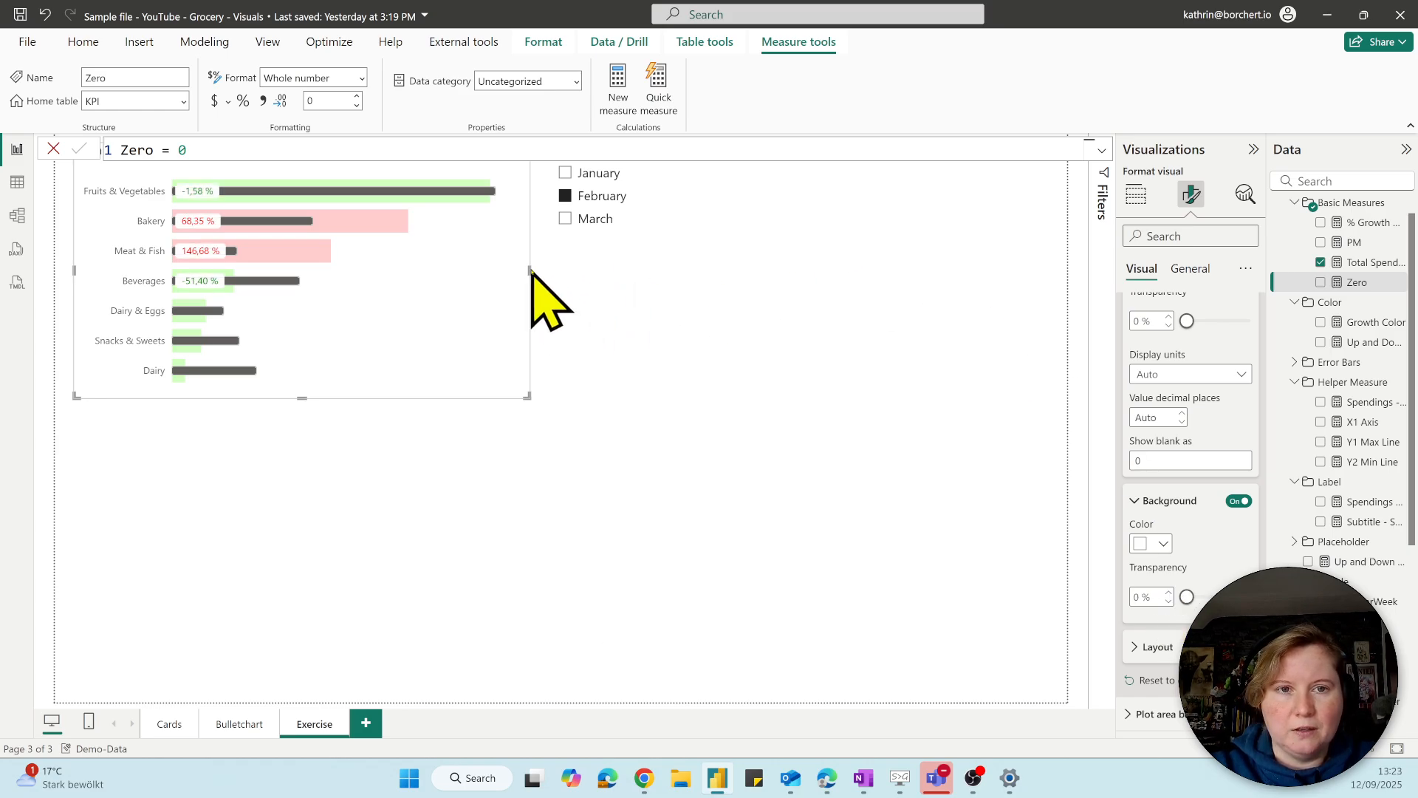
Shift the bullet chart slightly down and filter the page to March with the MonthName slicer.
{"action": "mouse_move", "coordinate": [530, 269]}
{"action": "left_mouse_down"}
{"action": "mouse_move", "coordinate": [652, 296]}
{"action": "mouse_move", "coordinate": [529, 286]}
{"action": "left_mouse_up"}
{"action": "left_click_drag", "start_coordinate": [415, 310], "coordinate": [406, 334]}
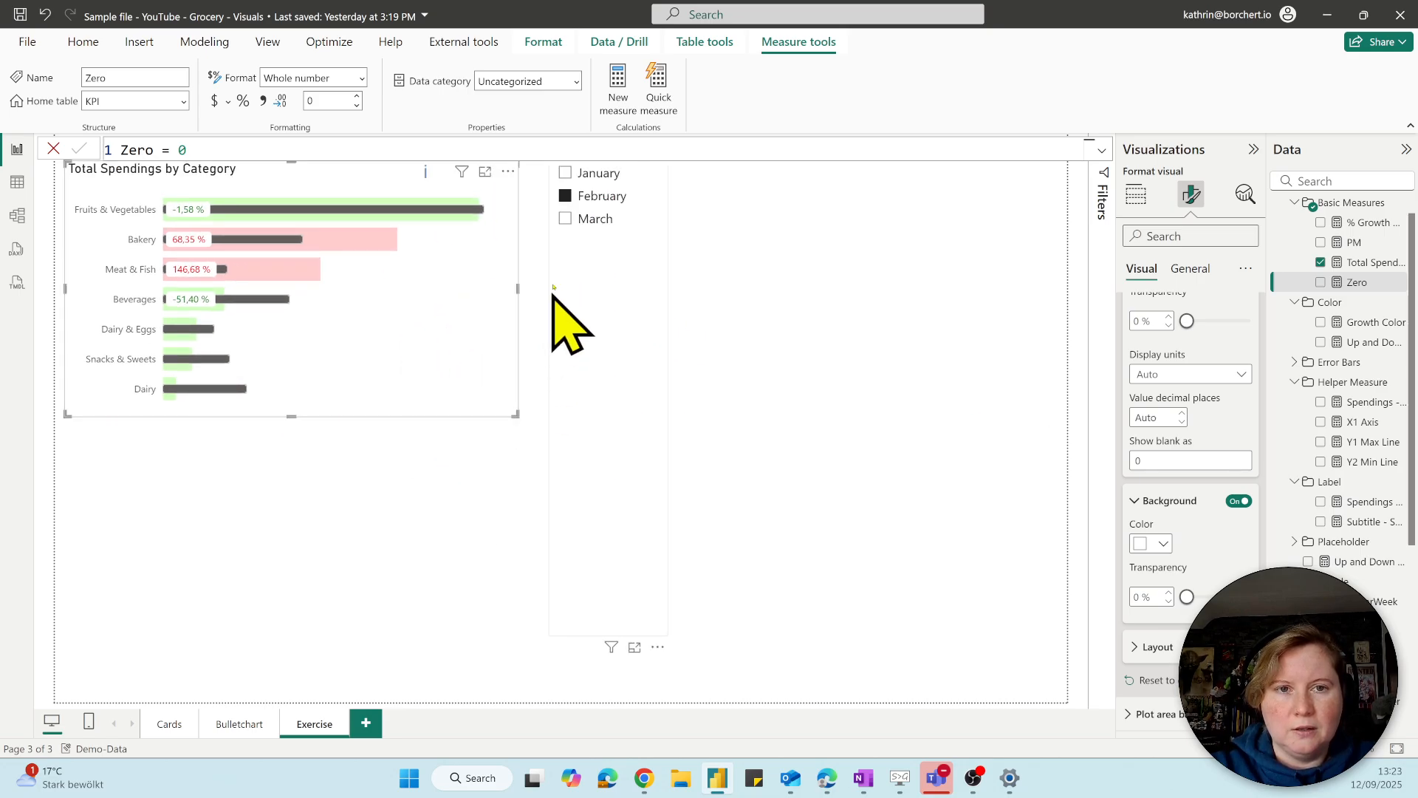
{"action": "left_click", "coordinate": [565, 220]}
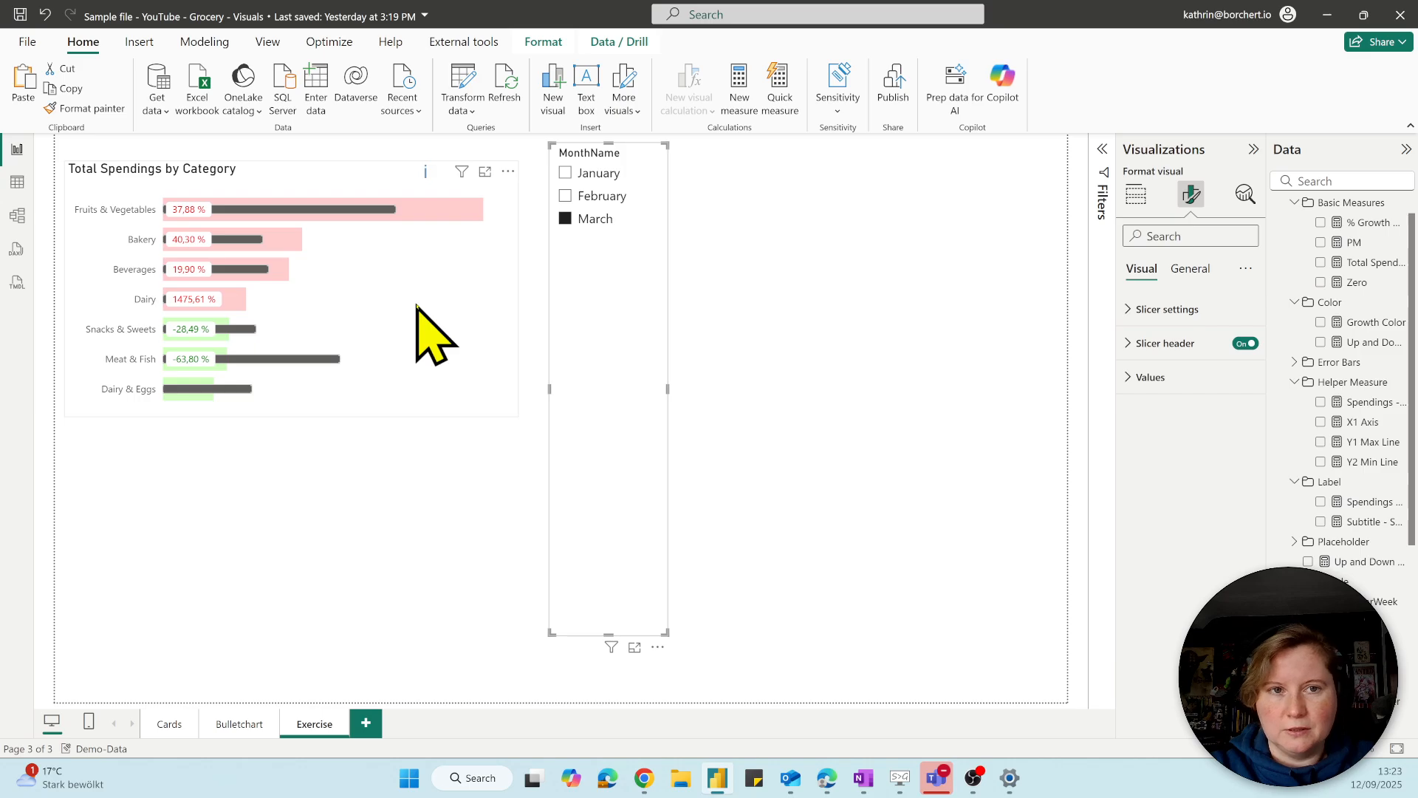
{"action": "mouse_move", "coordinate": [426, 174]}
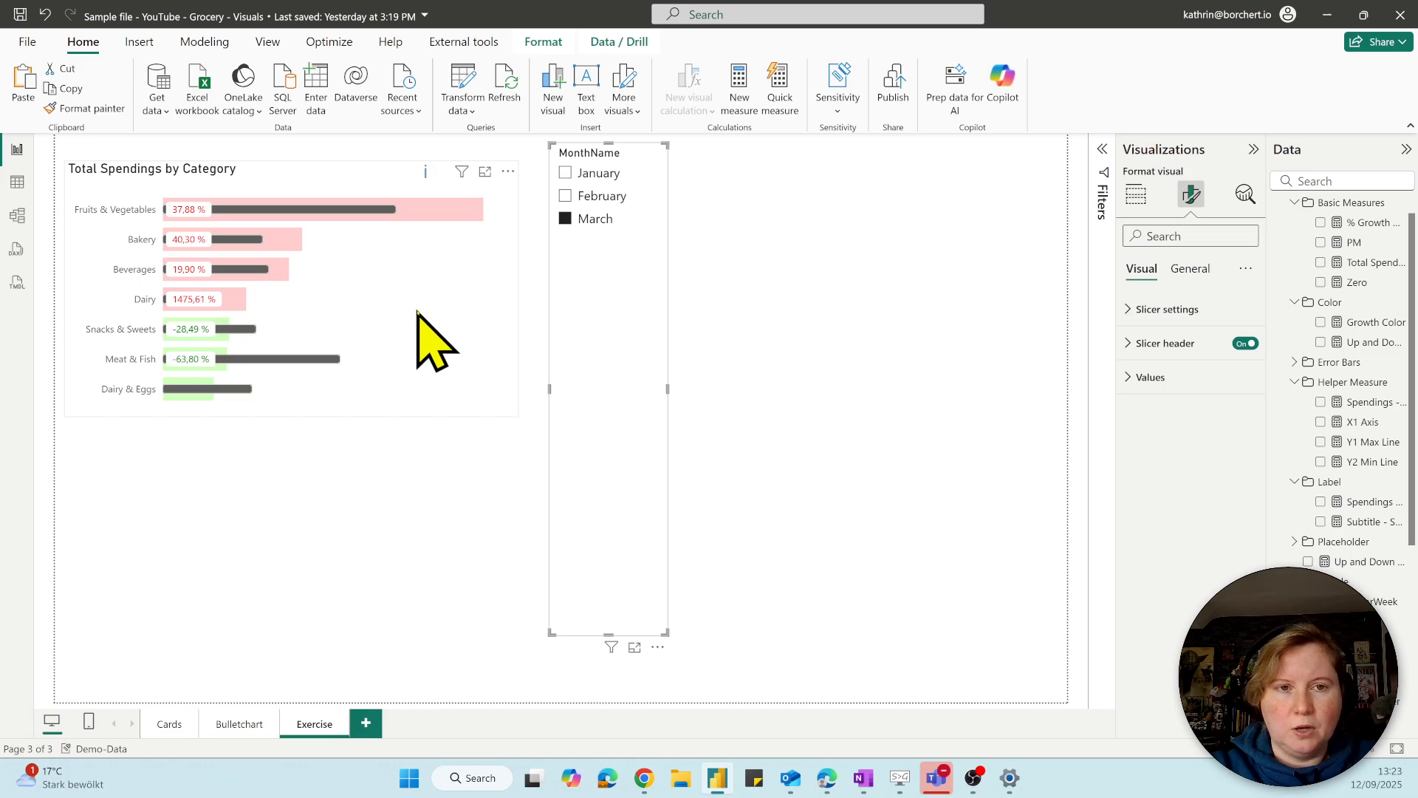
Reposition the chart and the MonthName slicer at the top of the page, and place a duplicate of the chart below the original.
{"action": "left_click_drag", "start_coordinate": [417, 311], "coordinate": [425, 292]}
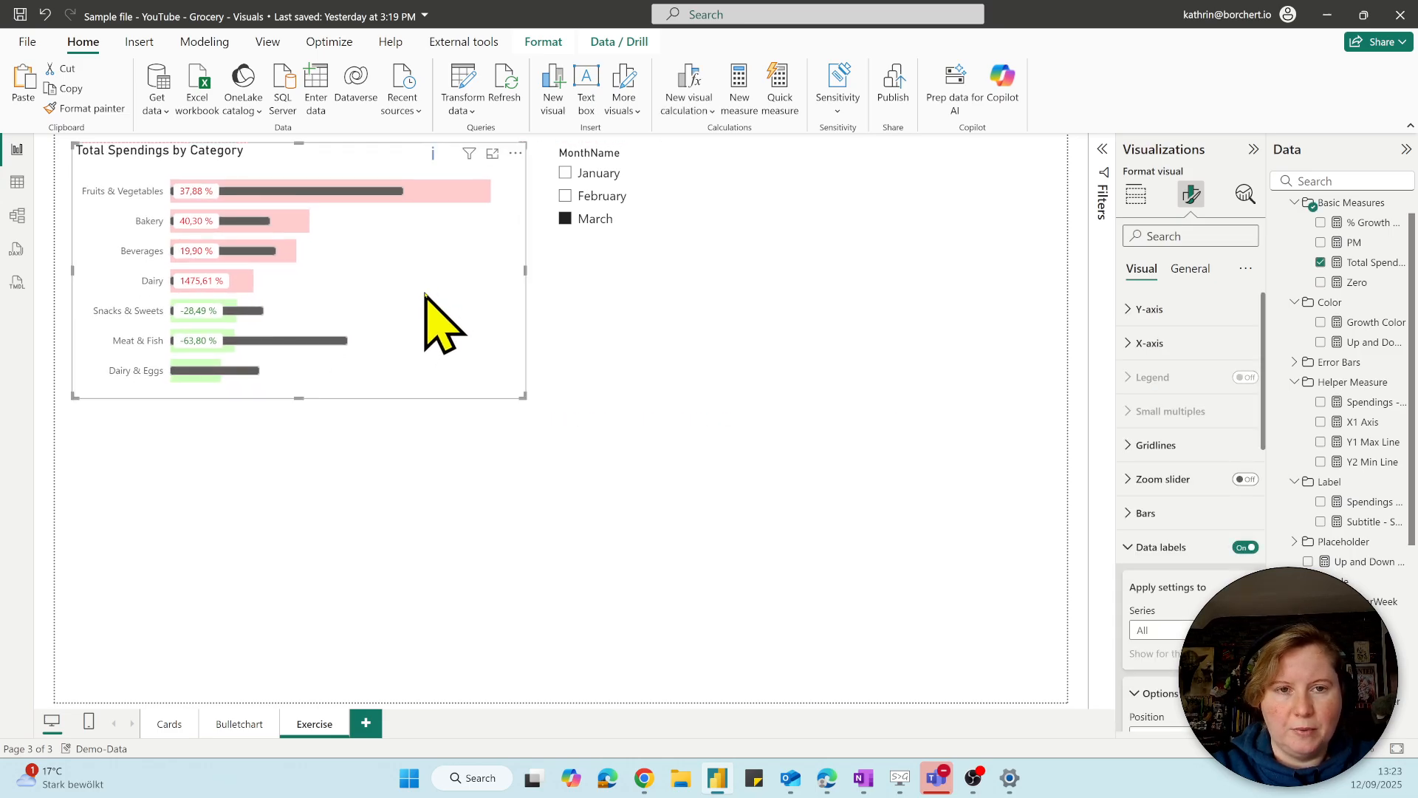
{"action": "left_click_drag", "start_coordinate": [581, 311], "coordinate": [633, 317]}
{"action": "mouse_move", "coordinate": [468, 308]}
{"action": "left_mouse_down"}
{"action": "mouse_move", "coordinate": [459, 602]}
{"action": "mouse_move", "coordinate": [474, 590]}
{"action": "mouse_move", "coordinate": [497, 332]}
{"action": "mouse_move", "coordinate": [466, 299]}
{"action": "left_mouse_up"}
{"action": "key", "text": "ctrl+c"}
{"action": "key", "text": "ctrl+v"}
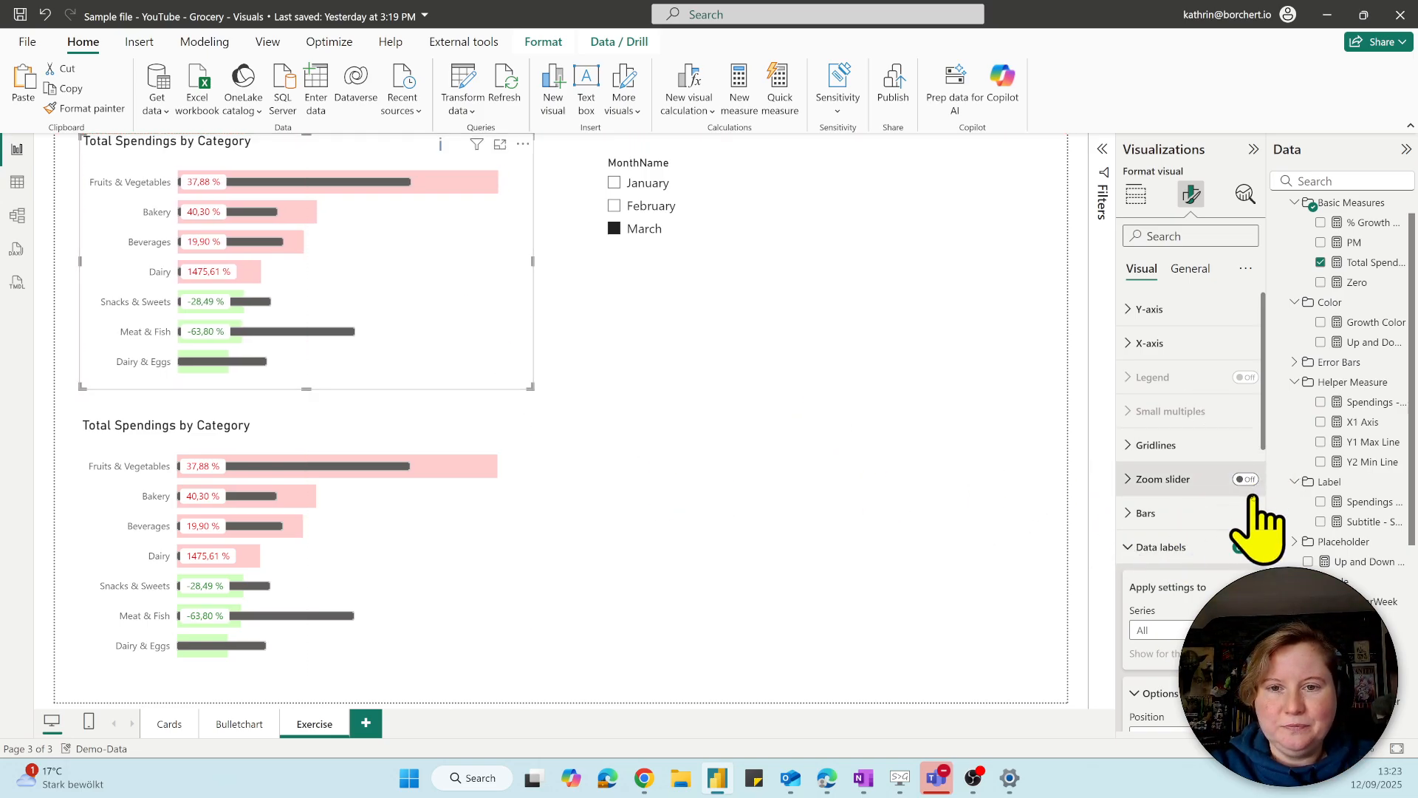
Turn off the upper chart's data labels and replace its conditional bar color with a light grey.
{"action": "left_click", "coordinate": [1245, 547]}
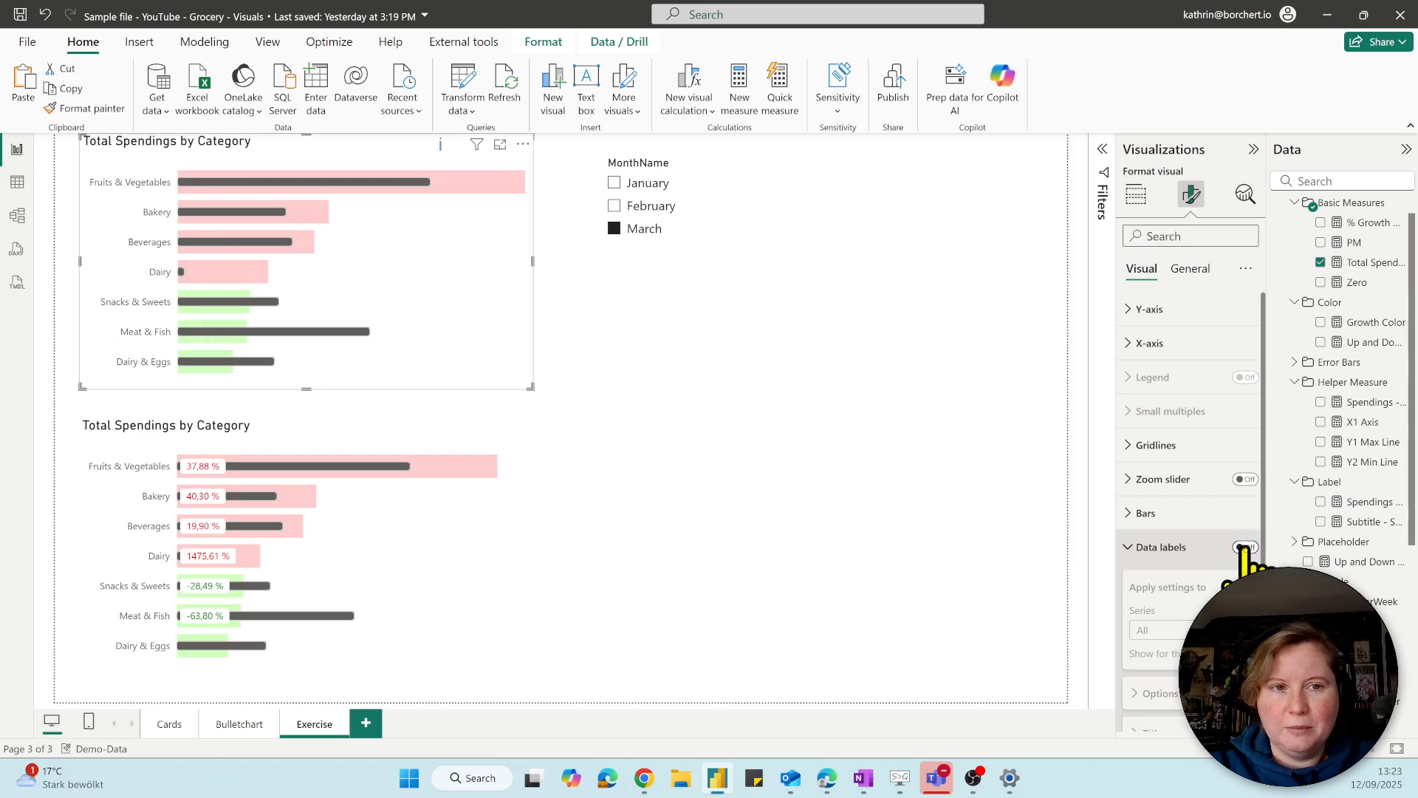
{"action": "left_click", "coordinate": [1141, 514]}
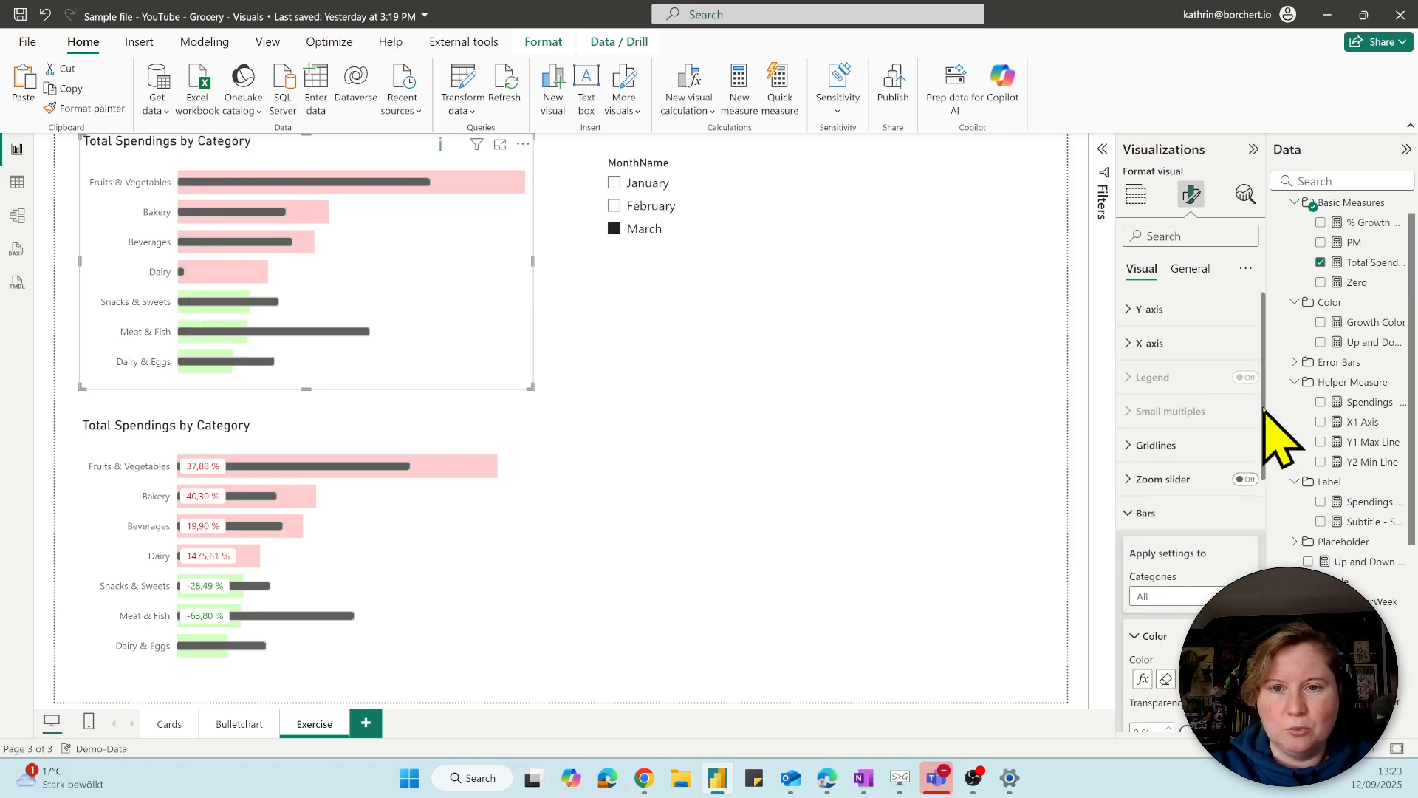
{"action": "scroll", "coordinate": [1266, 473], "scroll_direction": "down", "scroll_amount": 3}
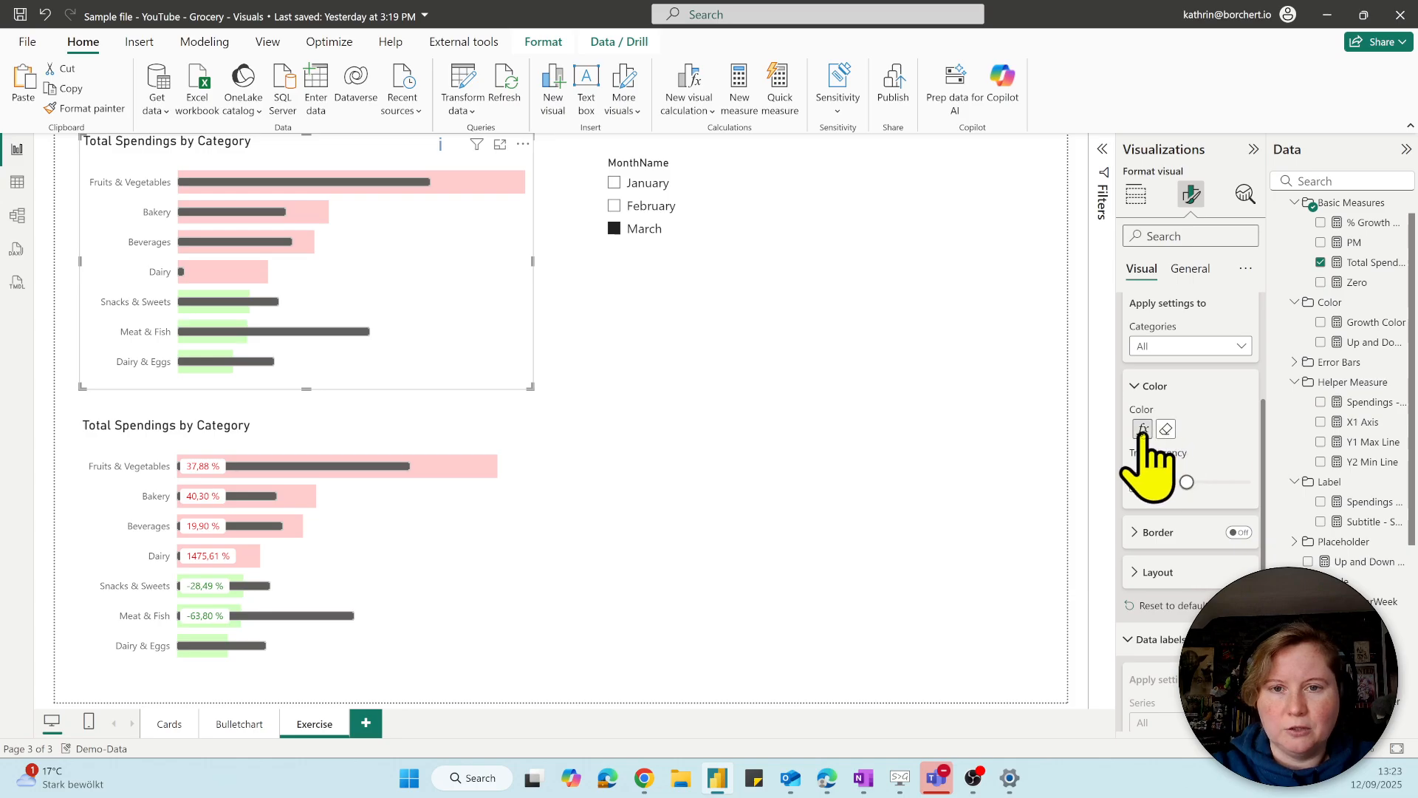
{"action": "left_click", "coordinate": [1166, 430]}
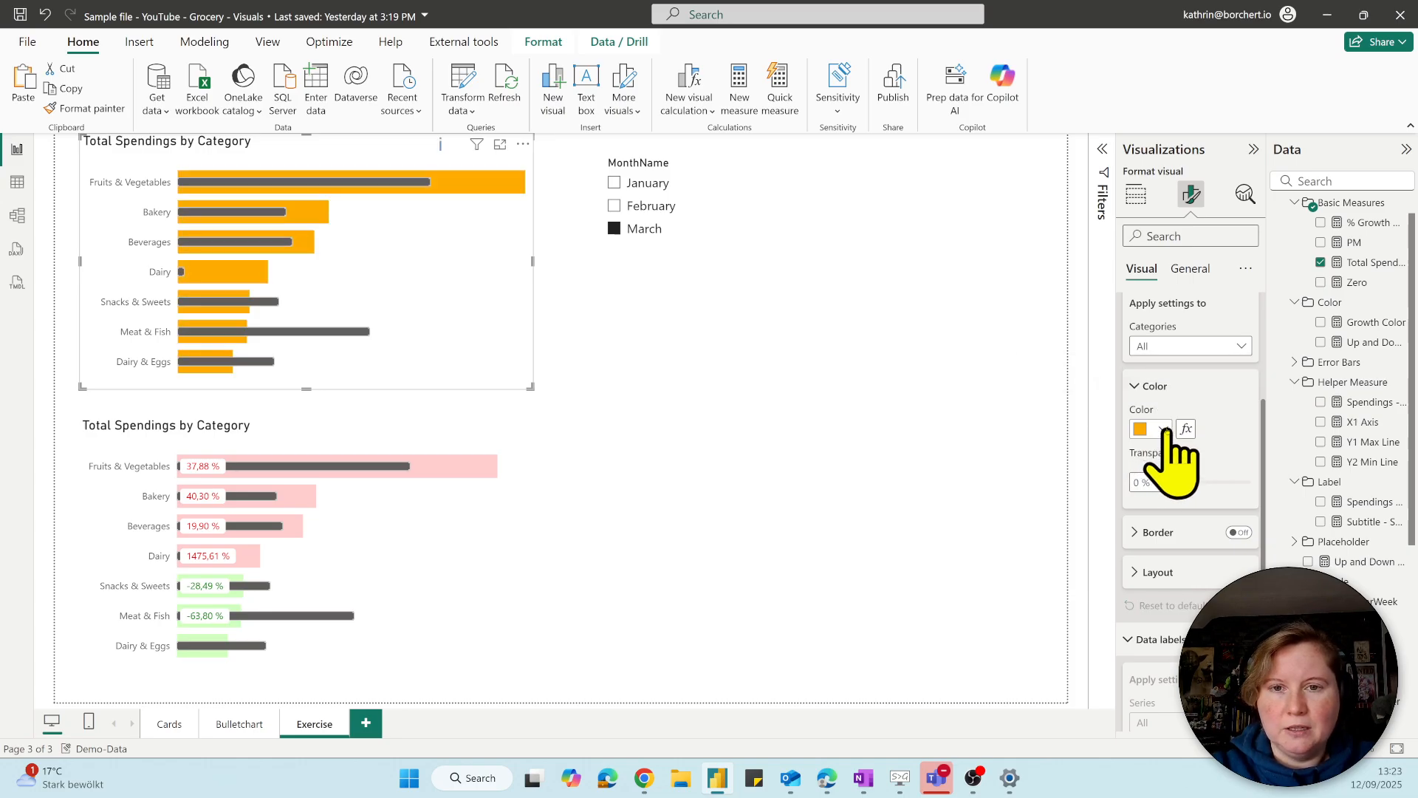
{"action": "left_click", "coordinate": [1164, 430]}
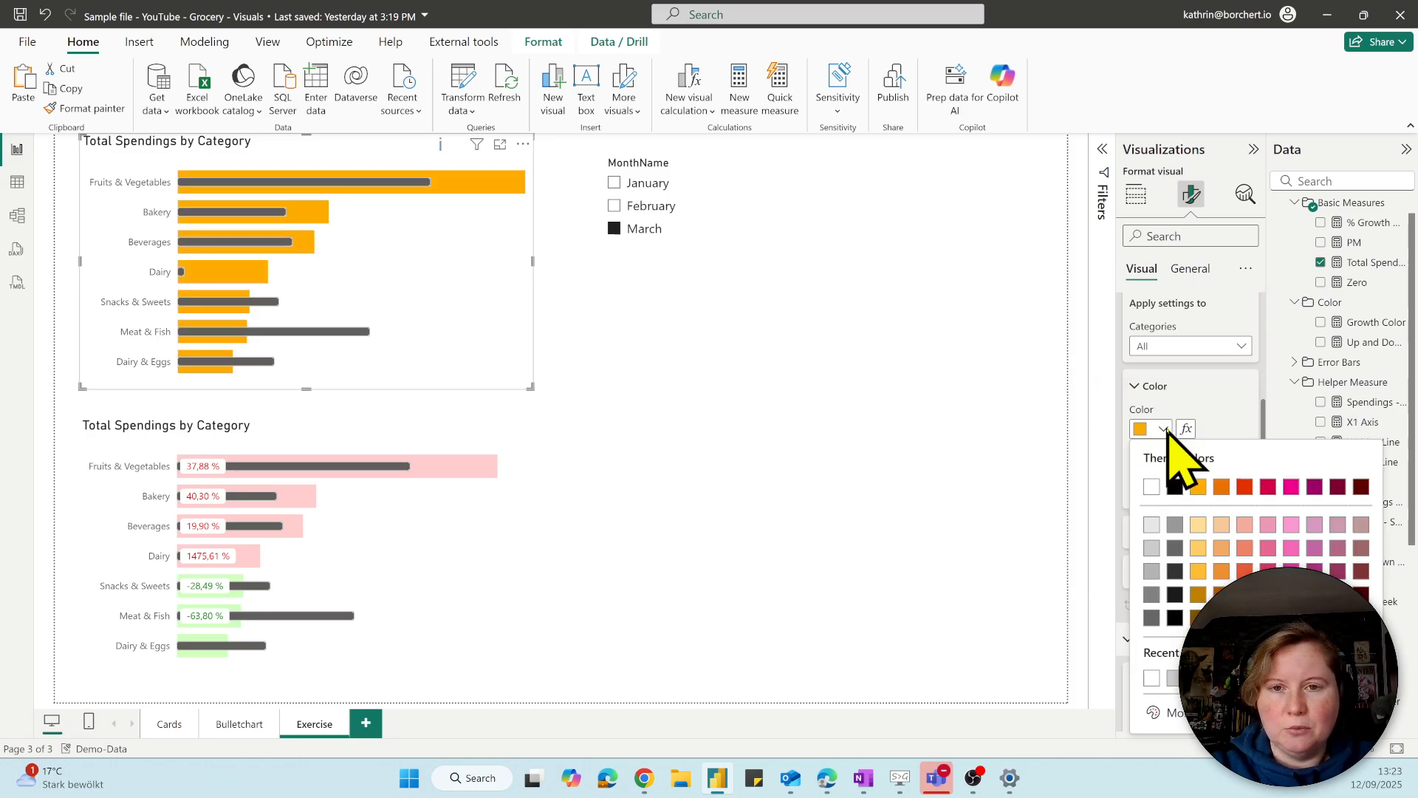
{"action": "left_click", "coordinate": [1152, 548]}
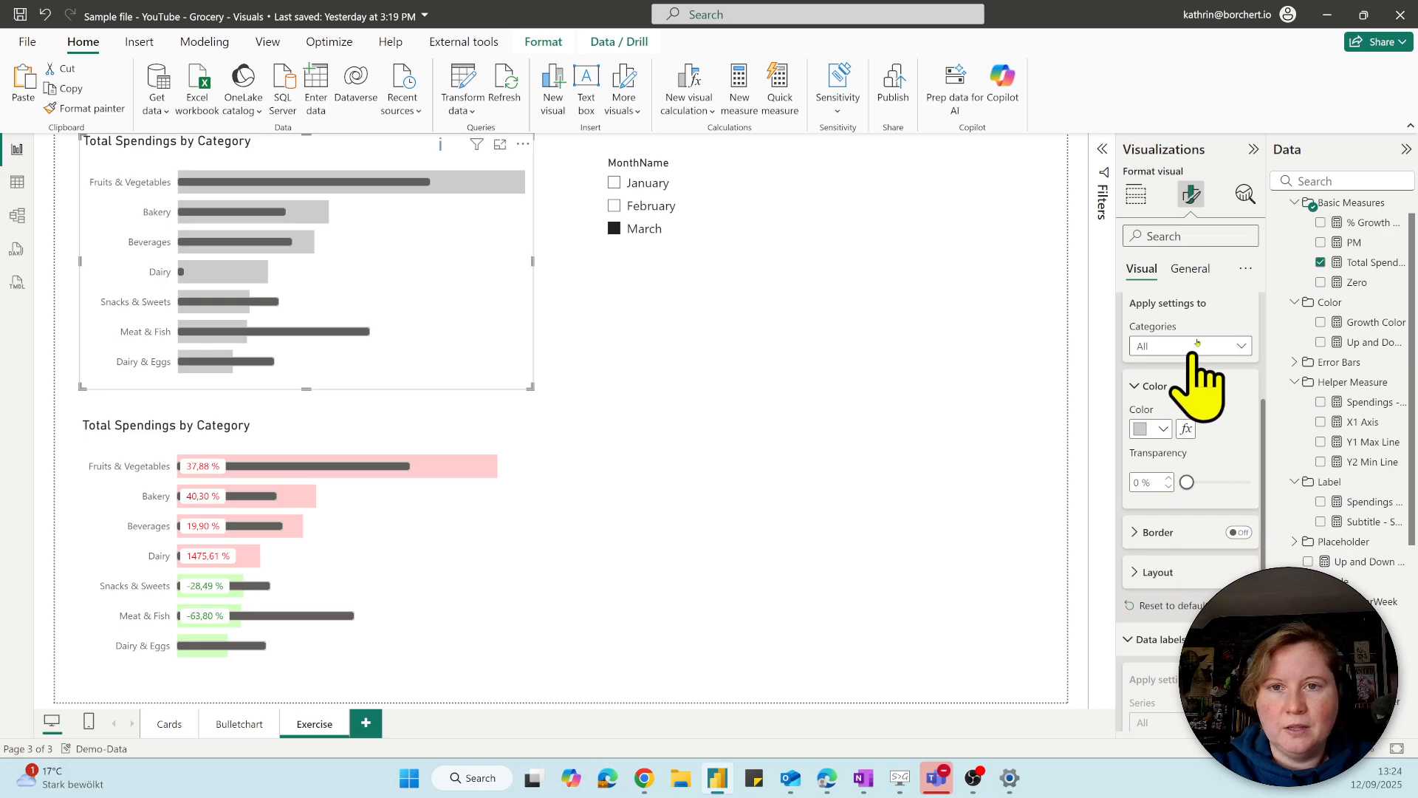
Disable the upper chart's error bars and change its bars to the lightest grey theme color.
{"action": "left_click", "coordinate": [1244, 195]}
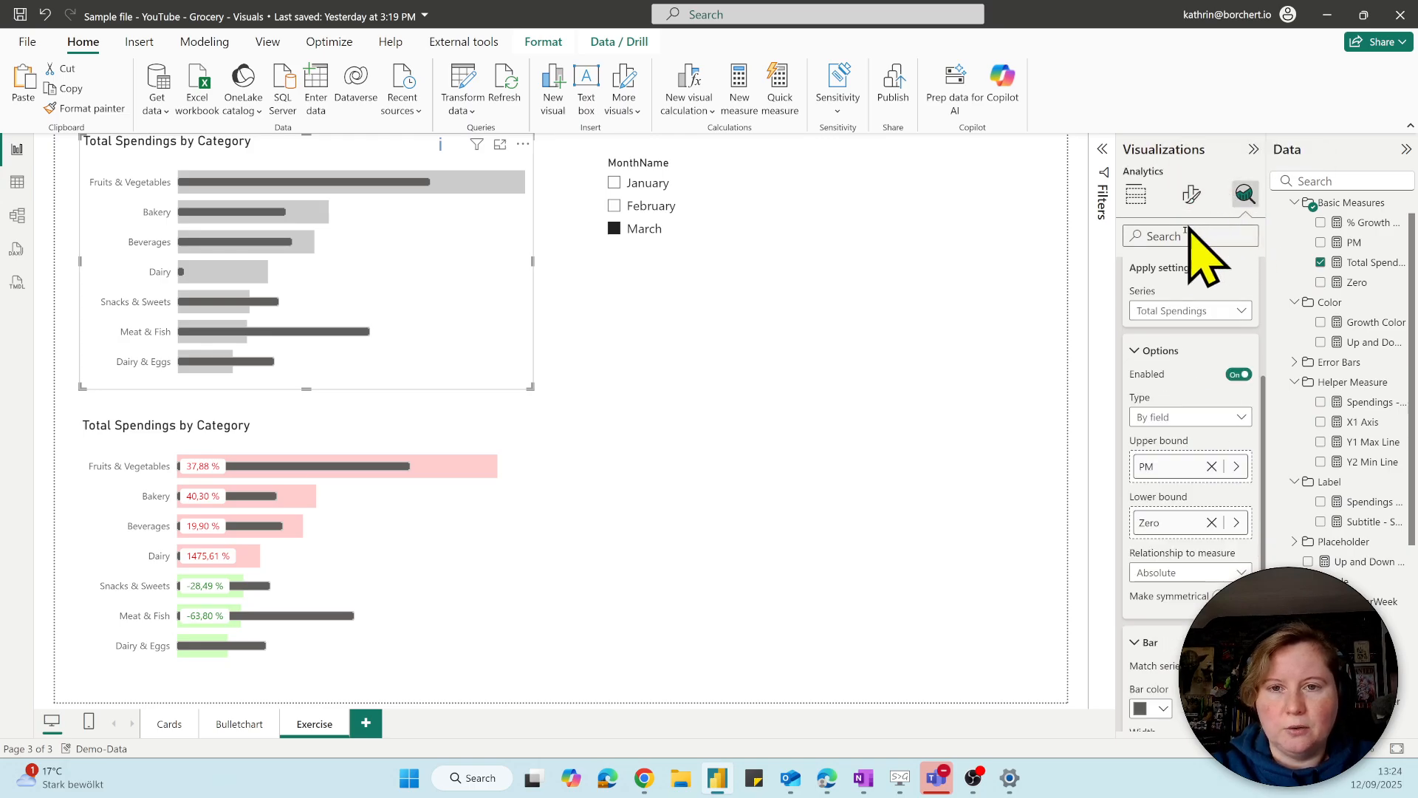
{"action": "left_click", "coordinate": [1239, 375]}
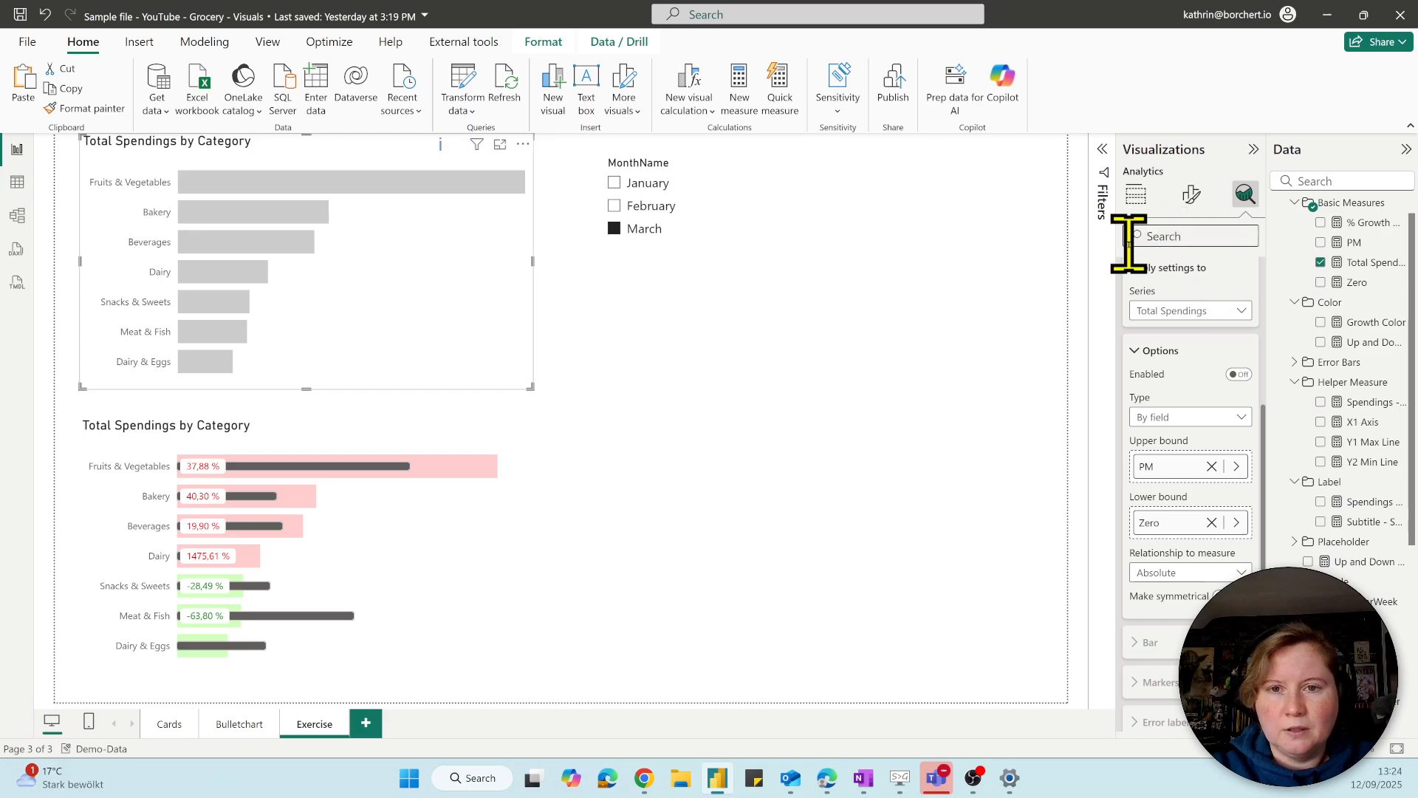
{"action": "left_click", "coordinate": [1193, 194]}
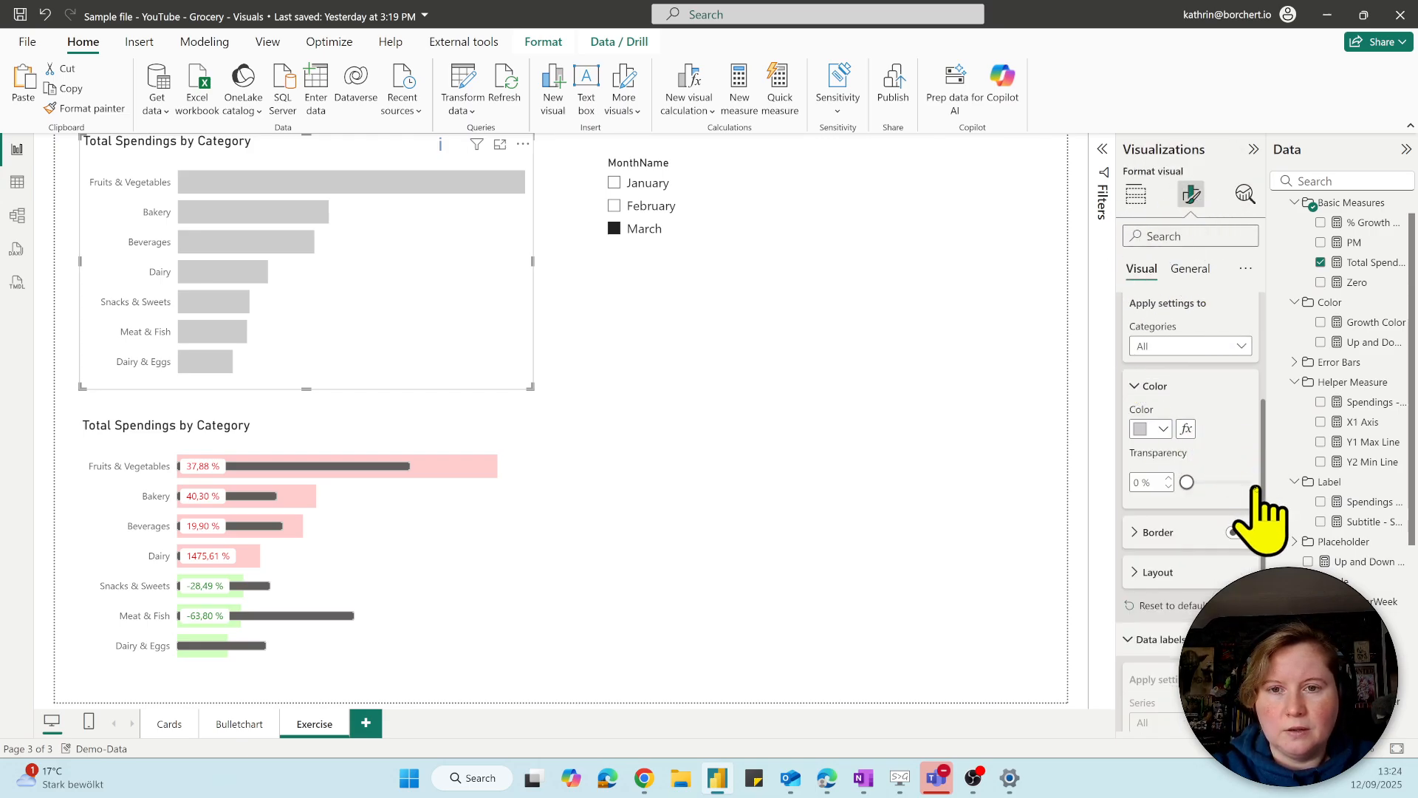
{"action": "left_click", "coordinate": [1163, 429]}
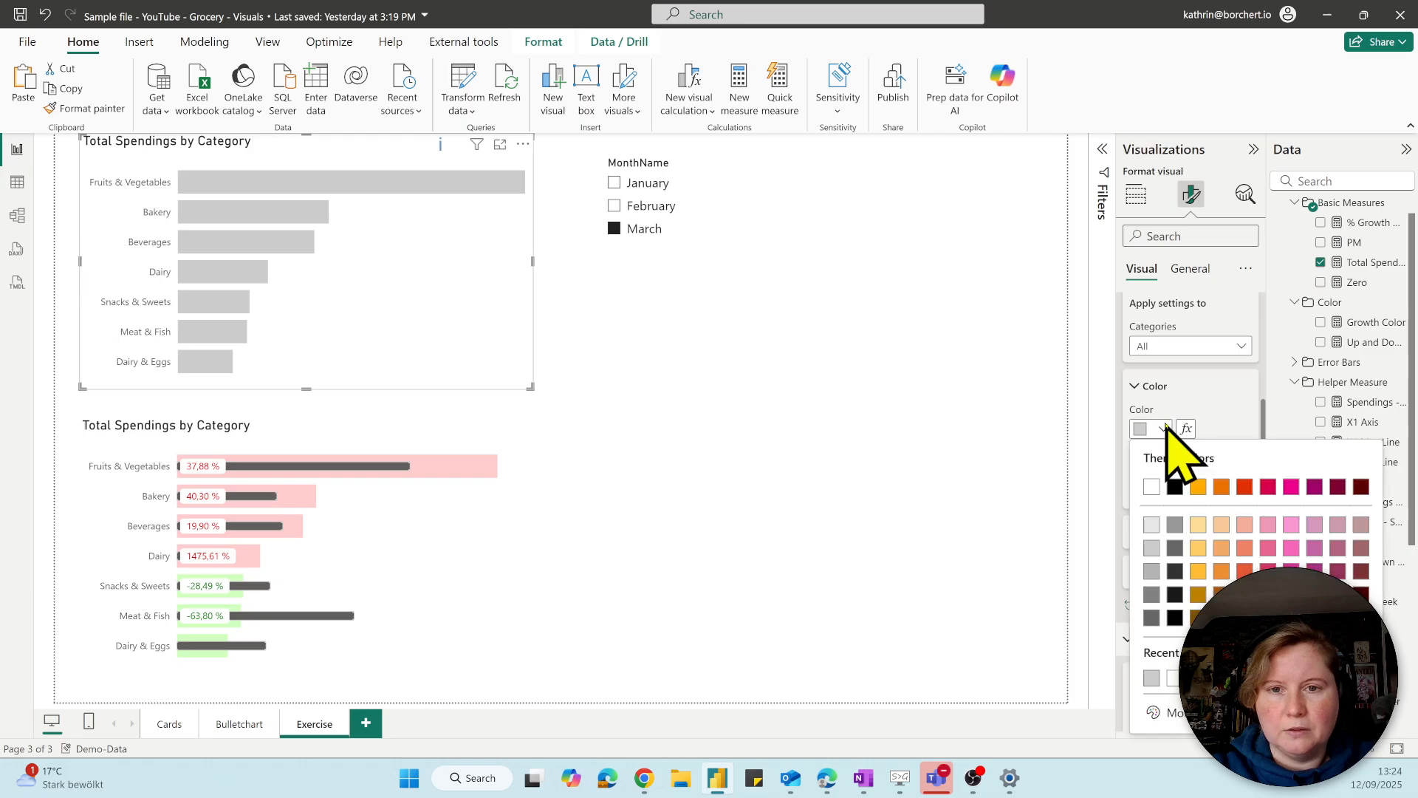
{"action": "left_click", "coordinate": [1151, 526]}
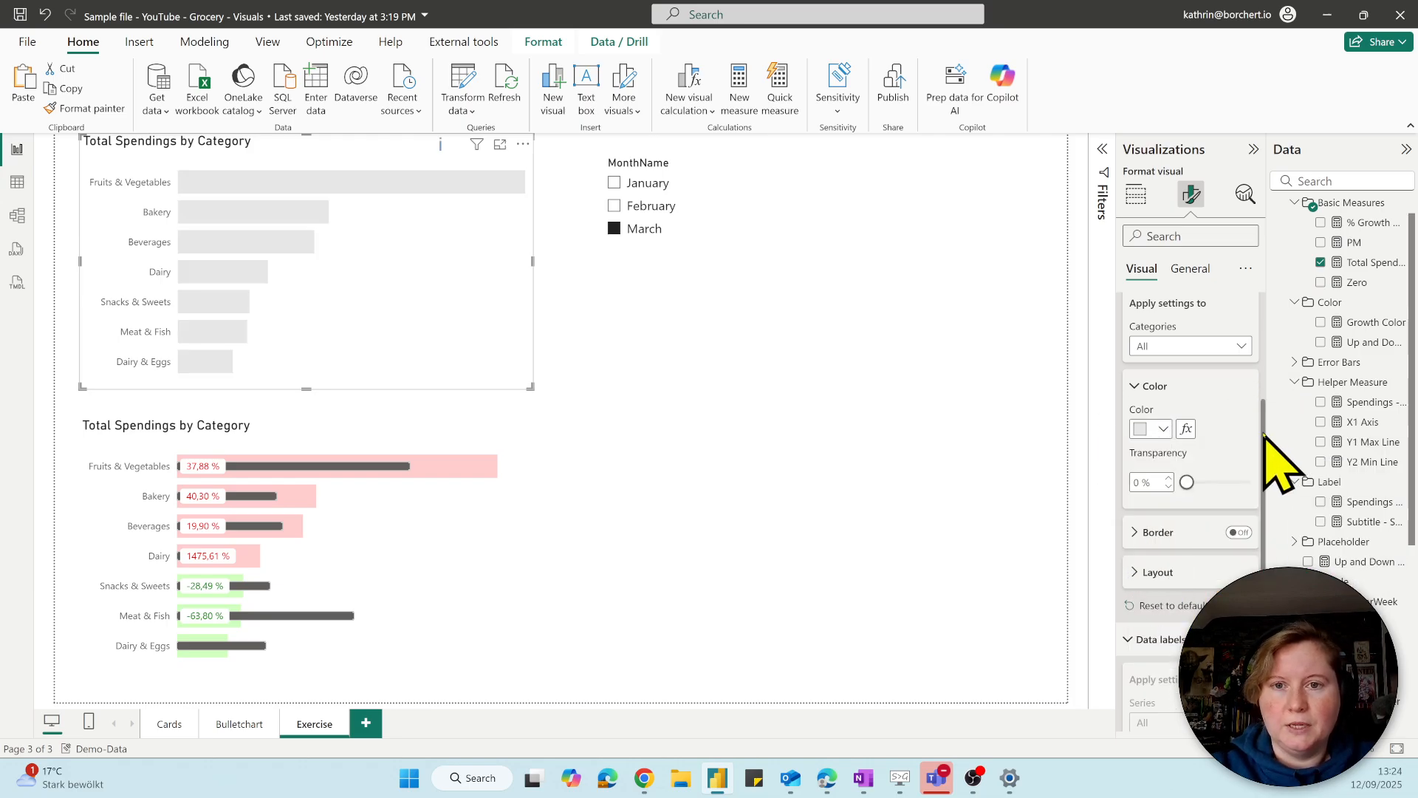
Review the X1 Axis measure's formula and add the measure to the upper chart's X-axis above Total Spendings.
{"action": "left_click_drag", "start_coordinate": [1265, 436], "coordinate": [1283, 329]}
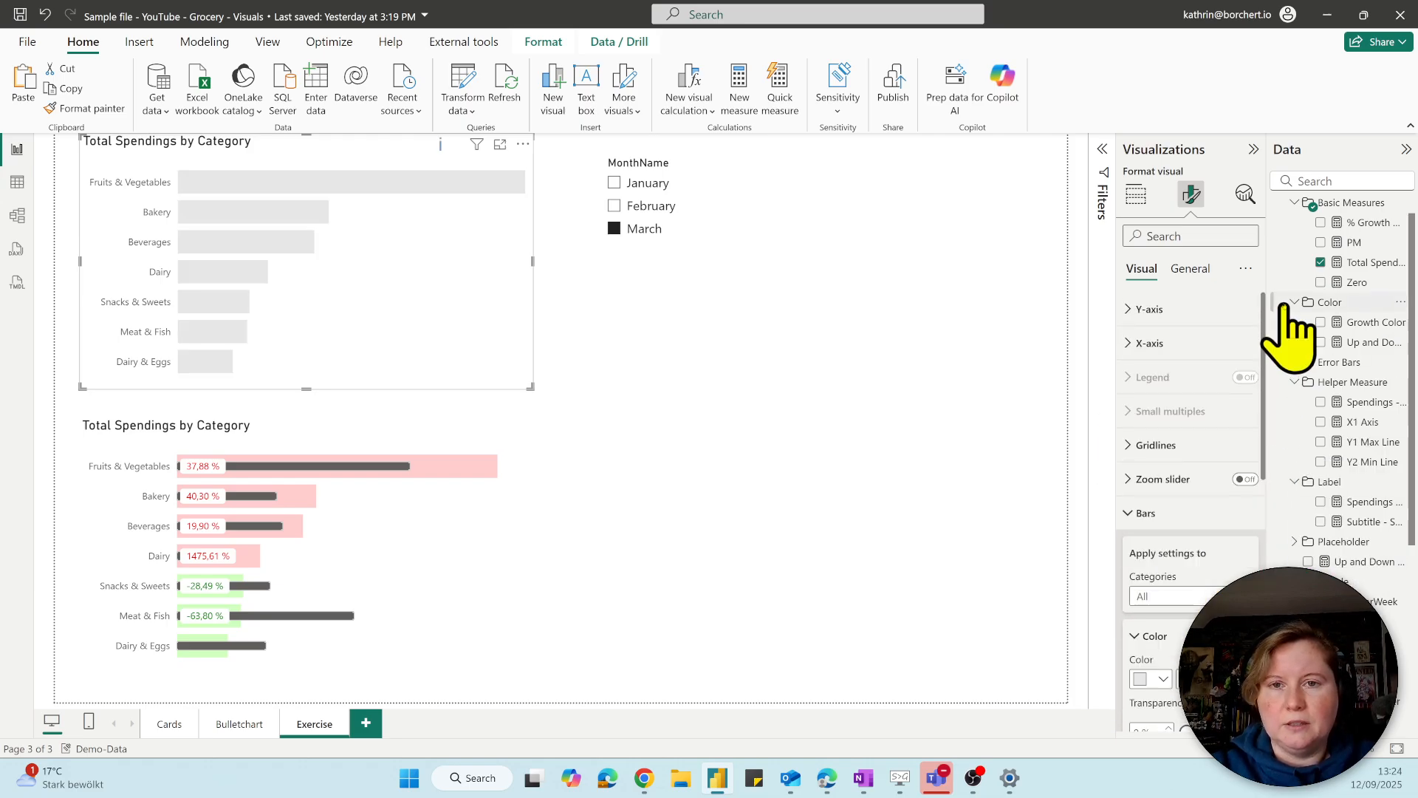
{"action": "left_click", "coordinate": [1142, 194]}
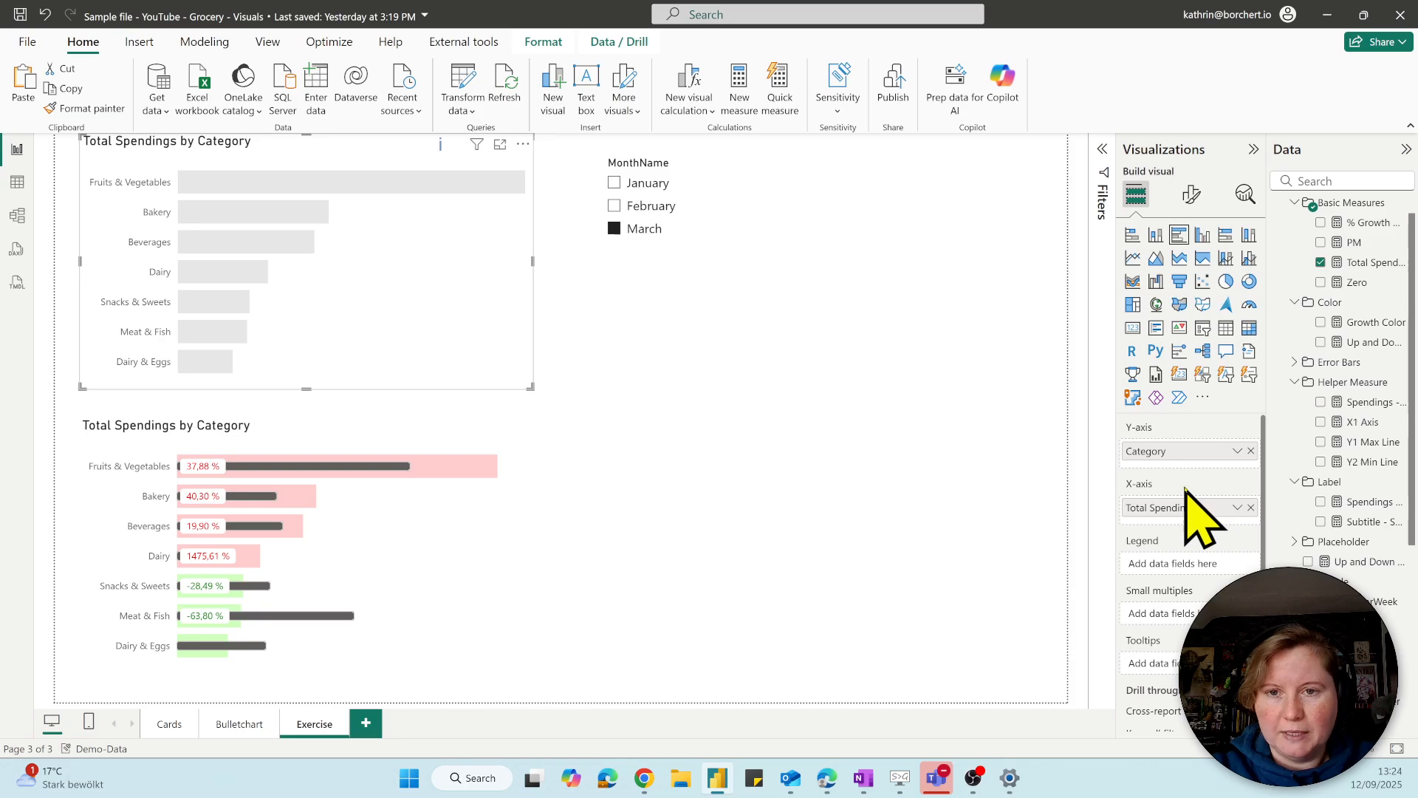
{"action": "left_click", "coordinate": [1360, 423]}
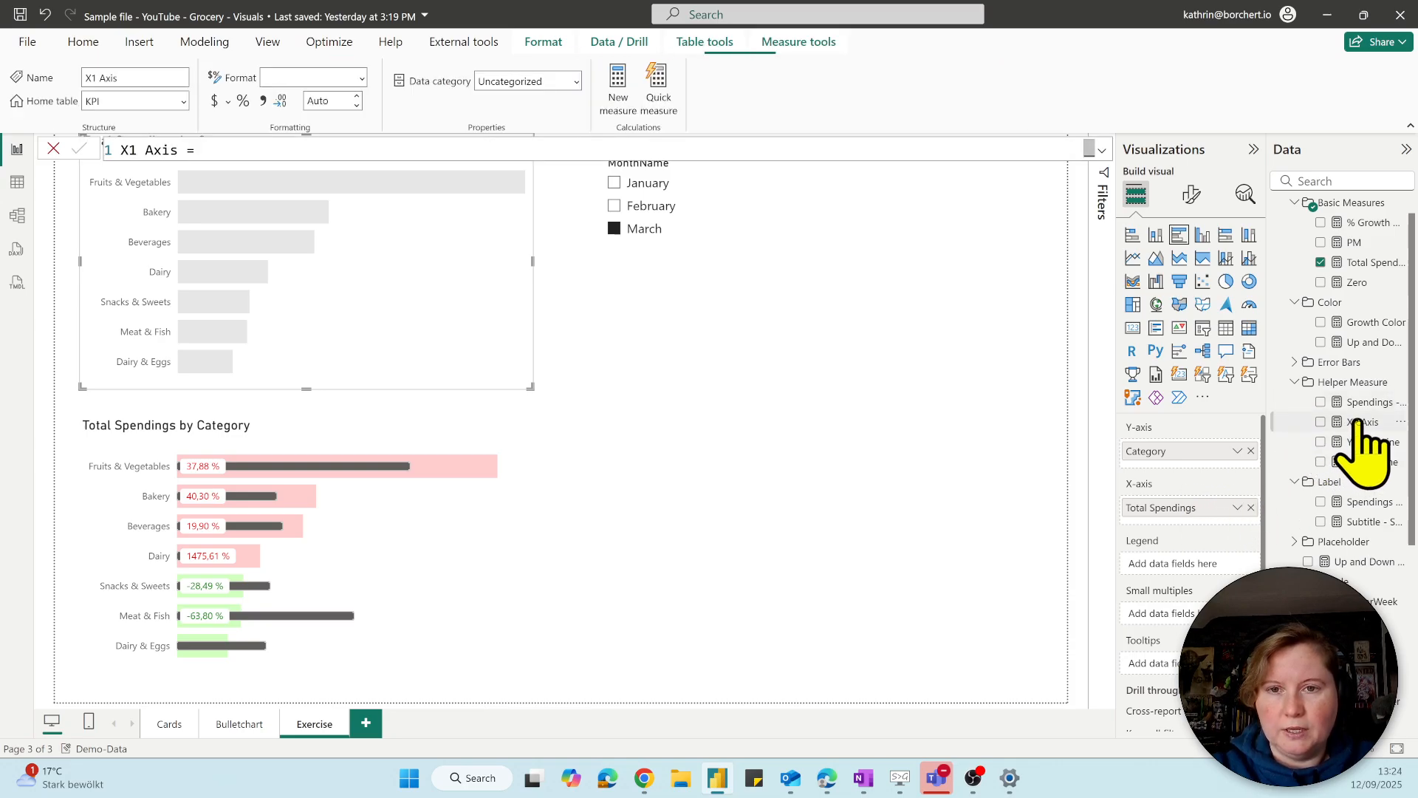
{"action": "left_click", "coordinate": [1101, 150]}
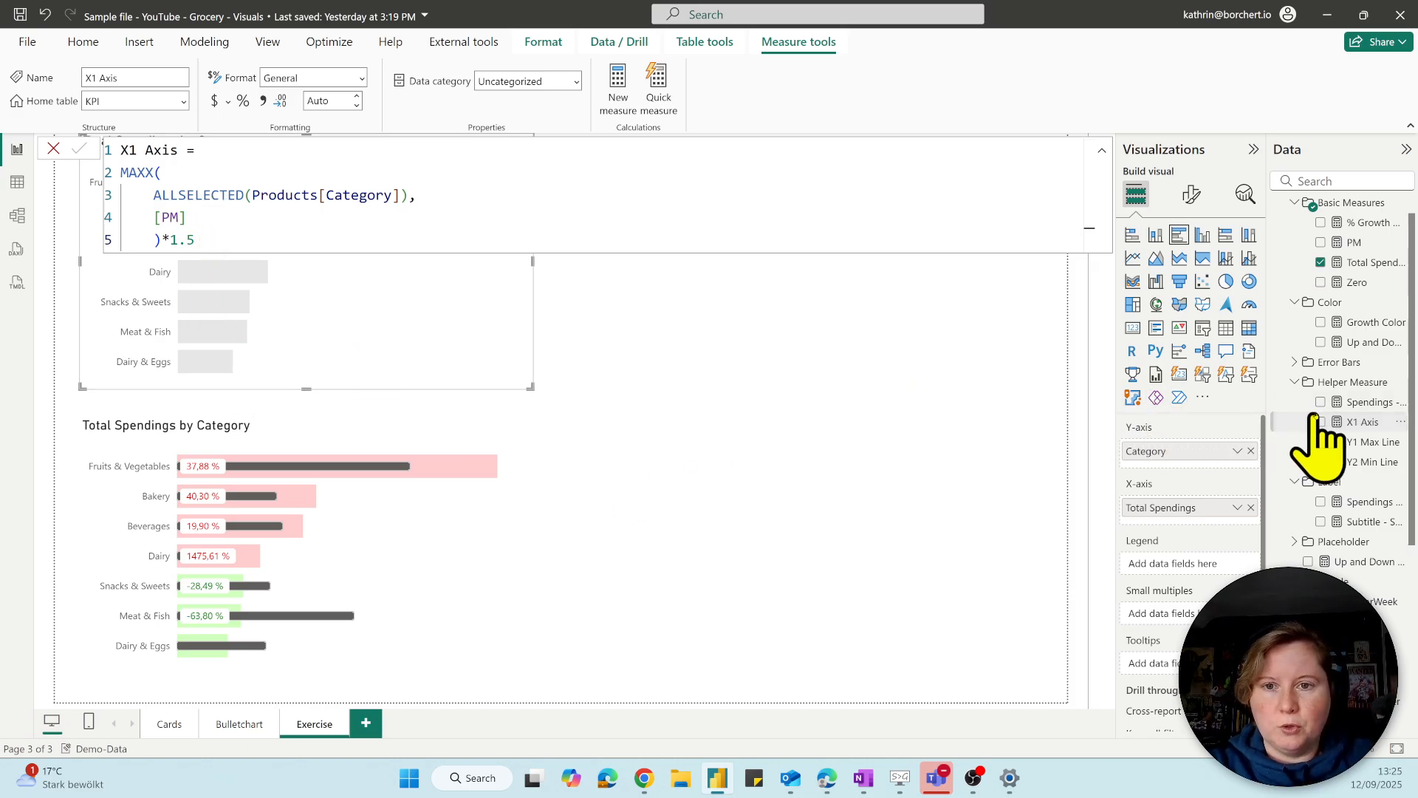
{"action": "left_click_drag", "start_coordinate": [1368, 422], "coordinate": [1147, 532]}
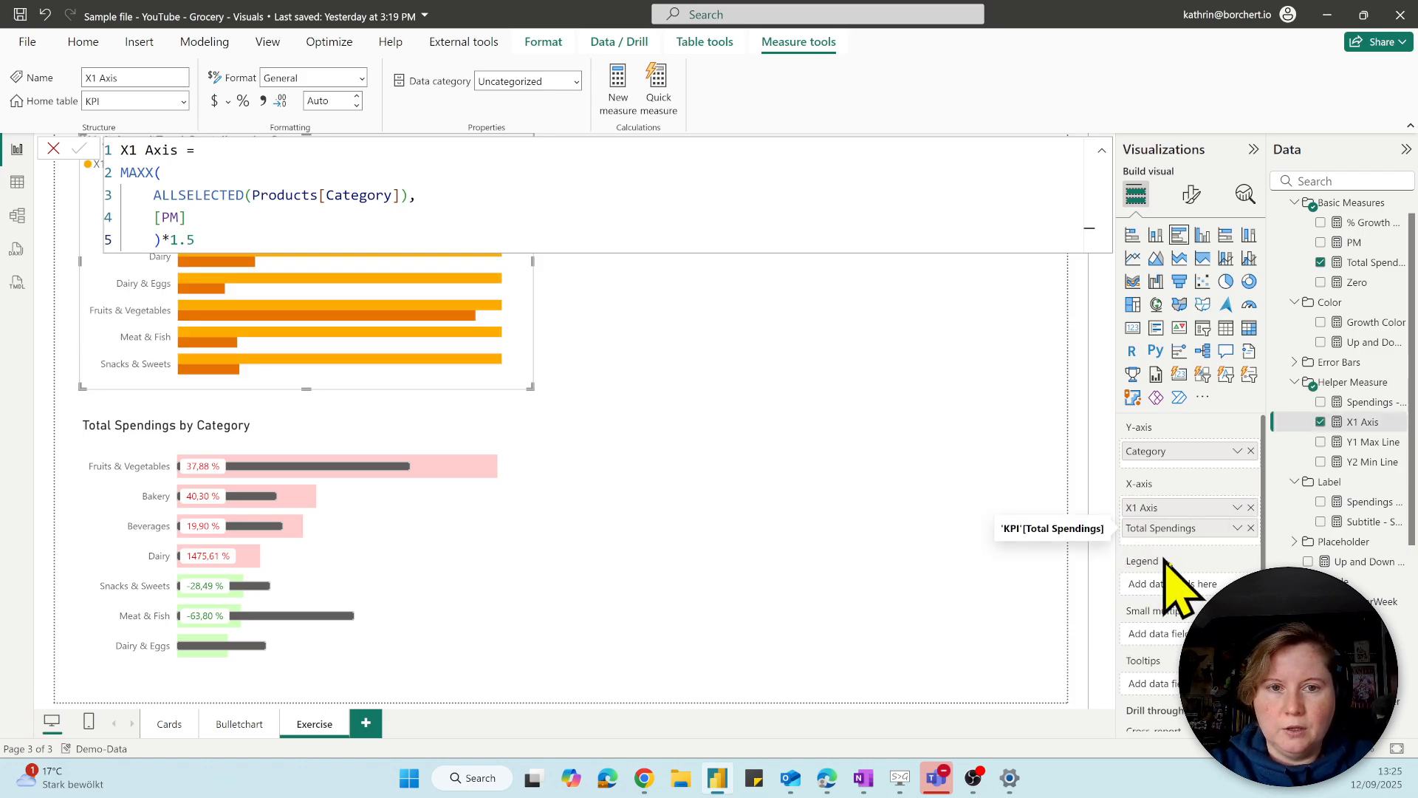
{"action": "left_click", "coordinate": [909, 476]}
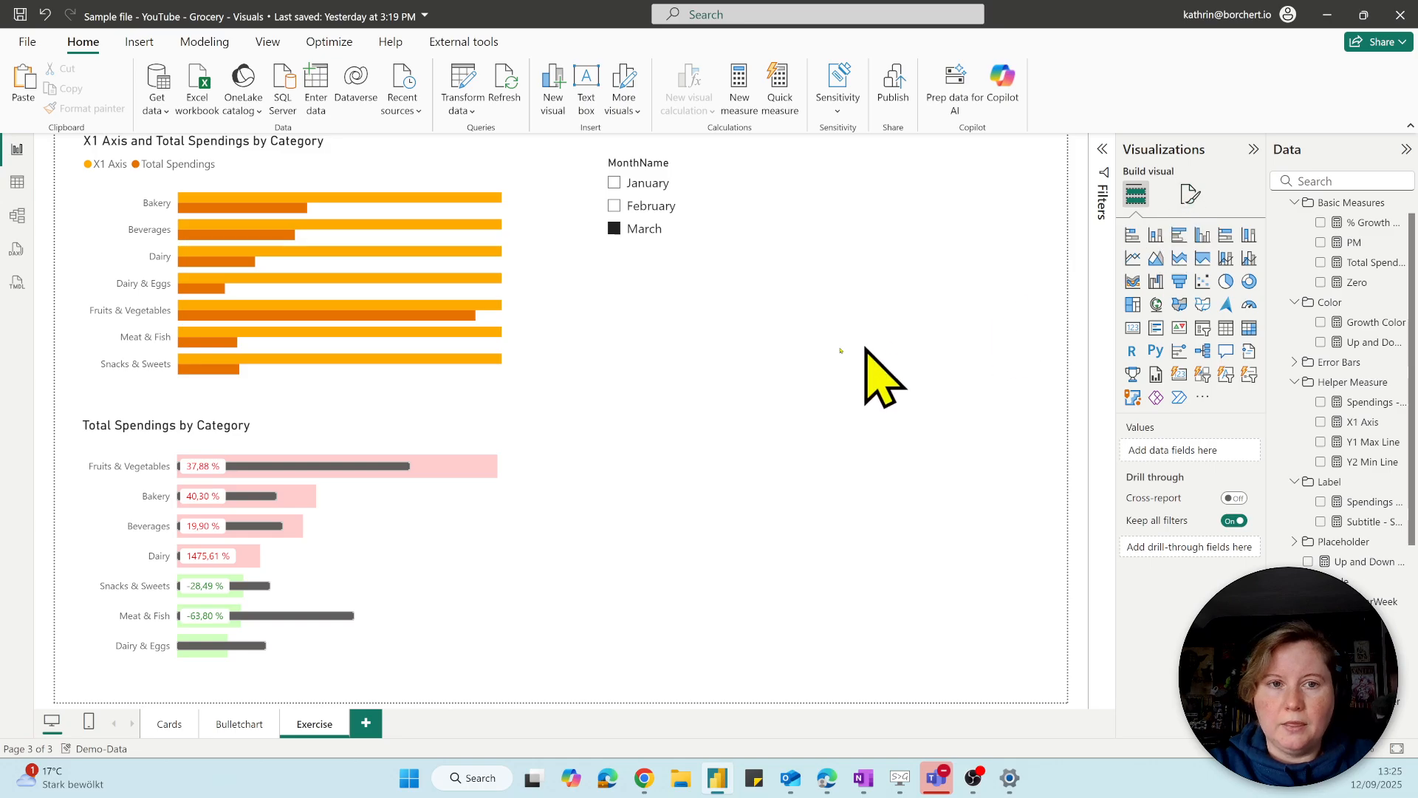
Color the upper chart's X1 Axis bars white.
{"action": "left_click", "coordinate": [522, 285]}
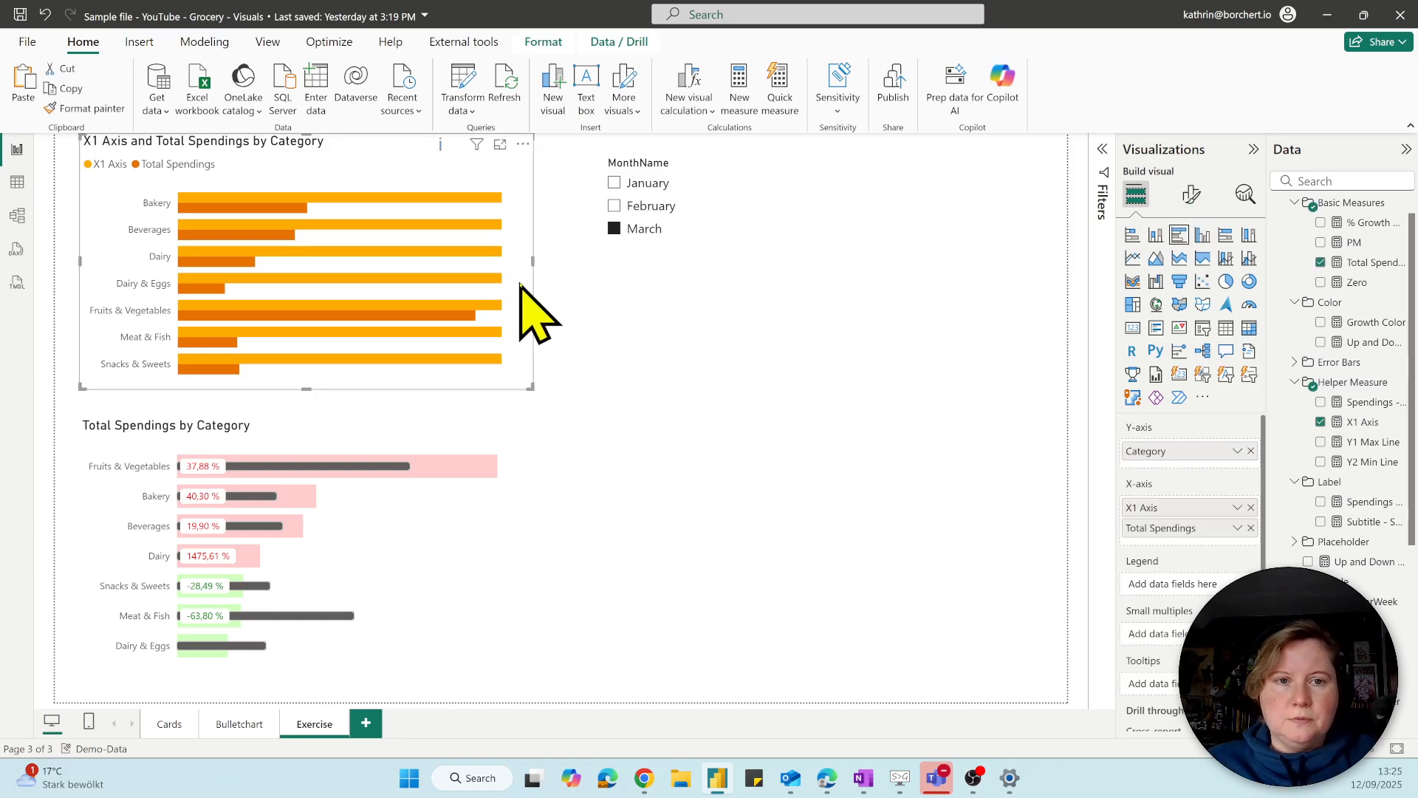
{"action": "left_click", "coordinate": [1191, 194]}
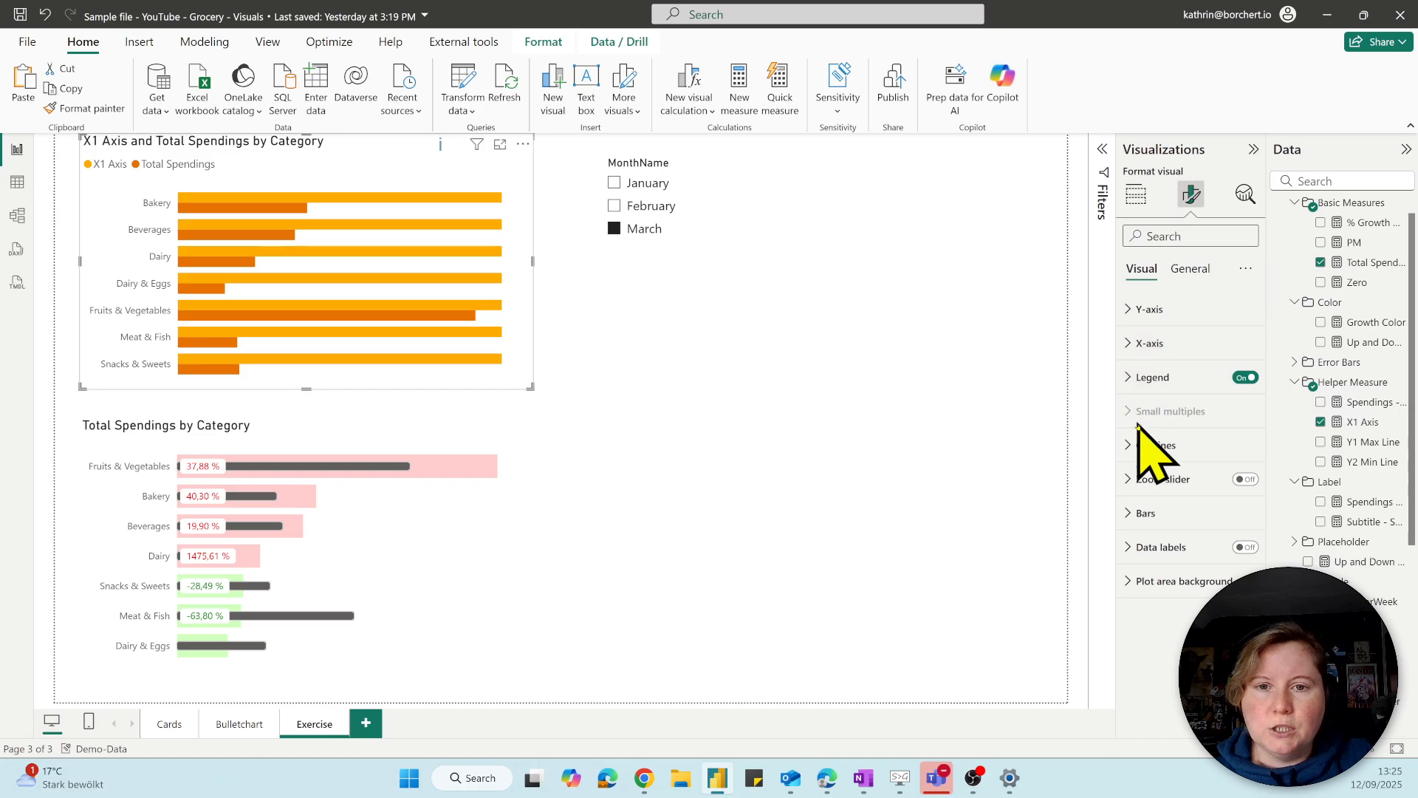
{"action": "left_click", "coordinate": [1131, 520]}
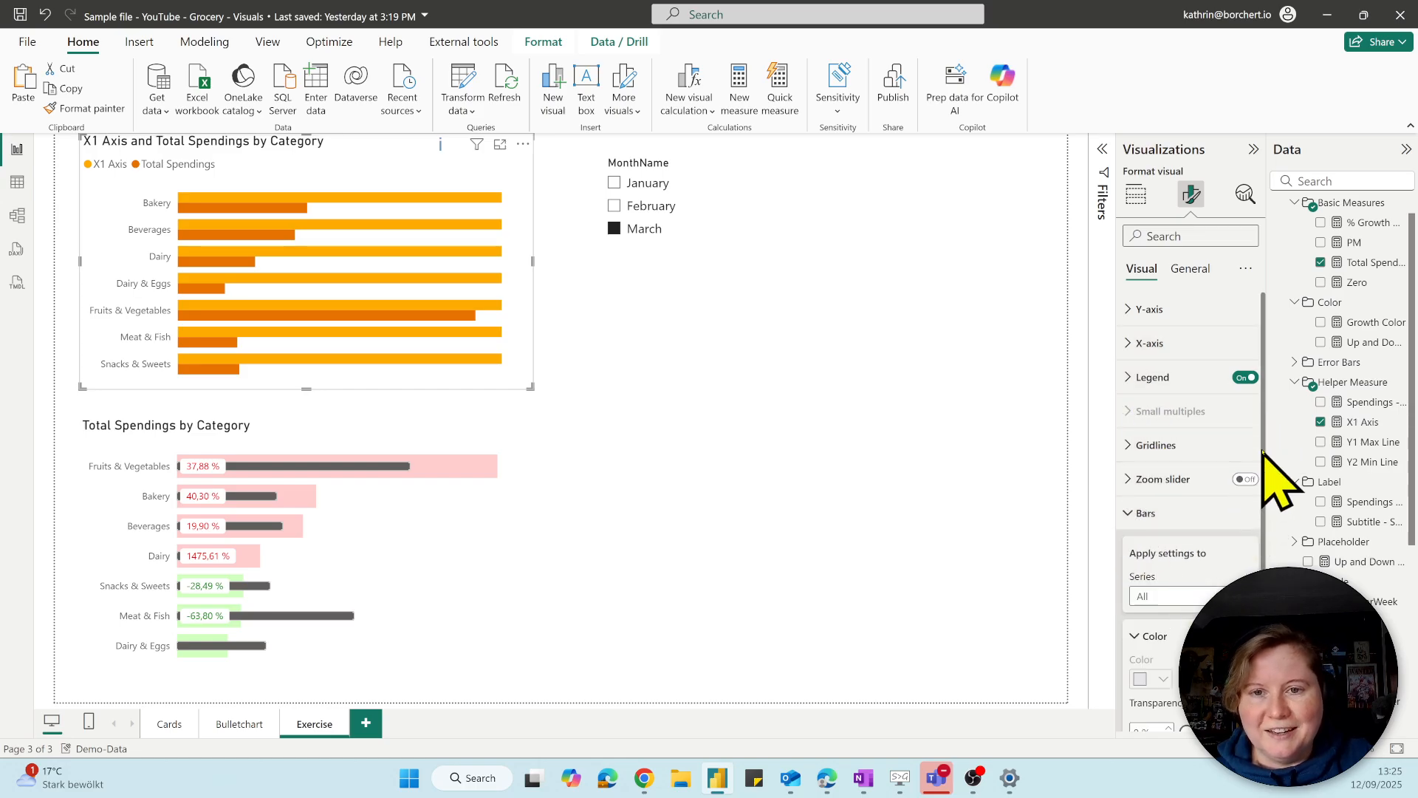
{"action": "scroll", "coordinate": [1268, 480], "scroll_direction": "down", "scroll_amount": 3}
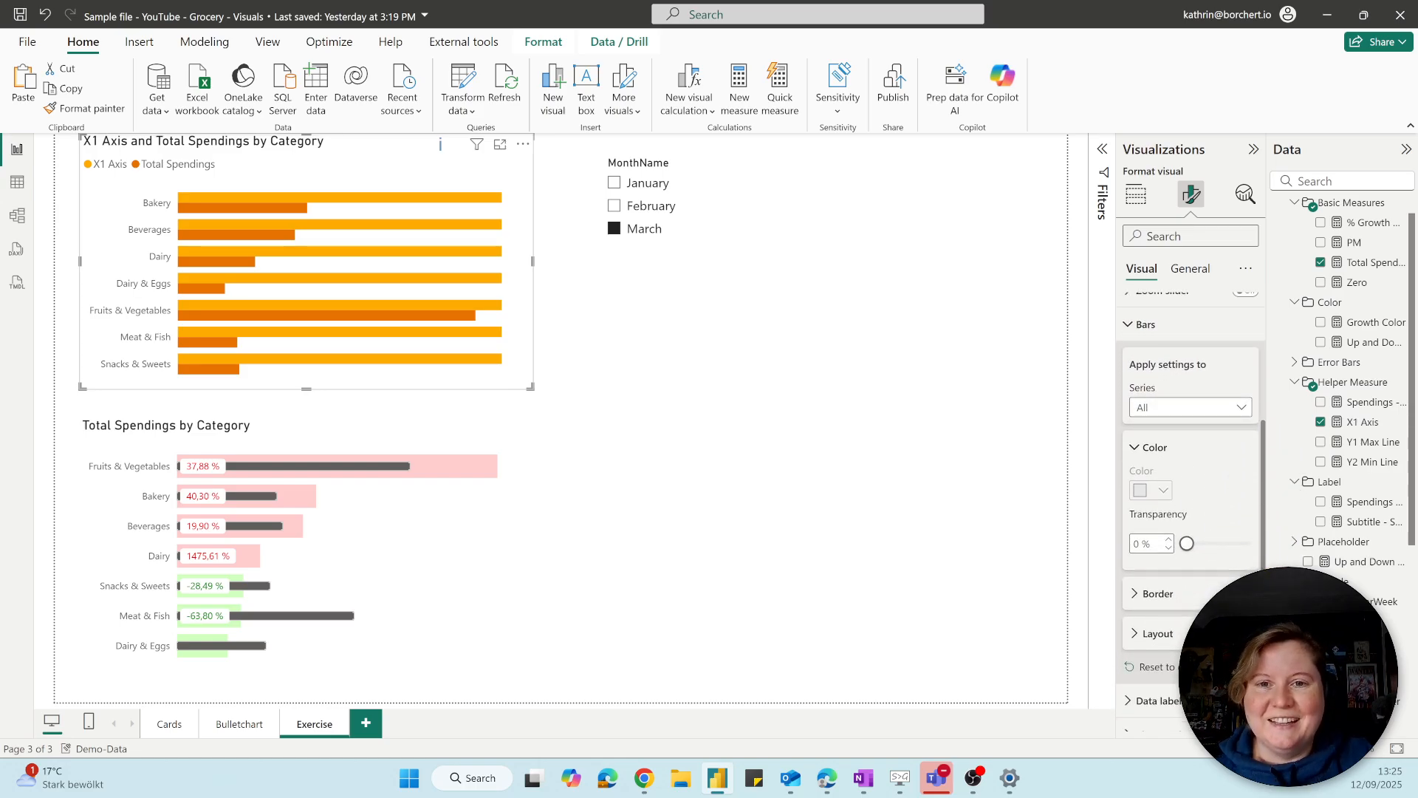
{"action": "left_click", "coordinate": [1170, 409]}
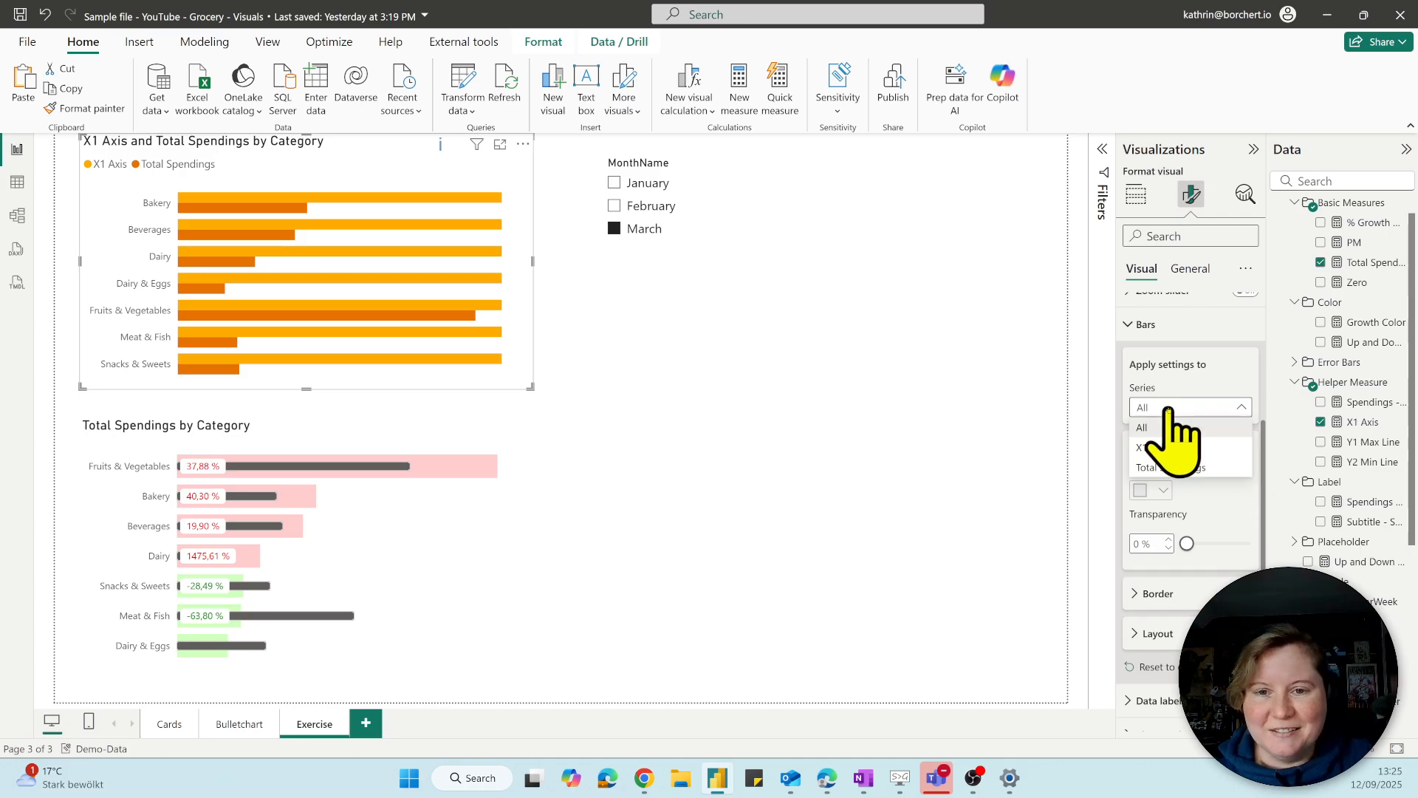
{"action": "left_click", "coordinate": [1168, 449]}
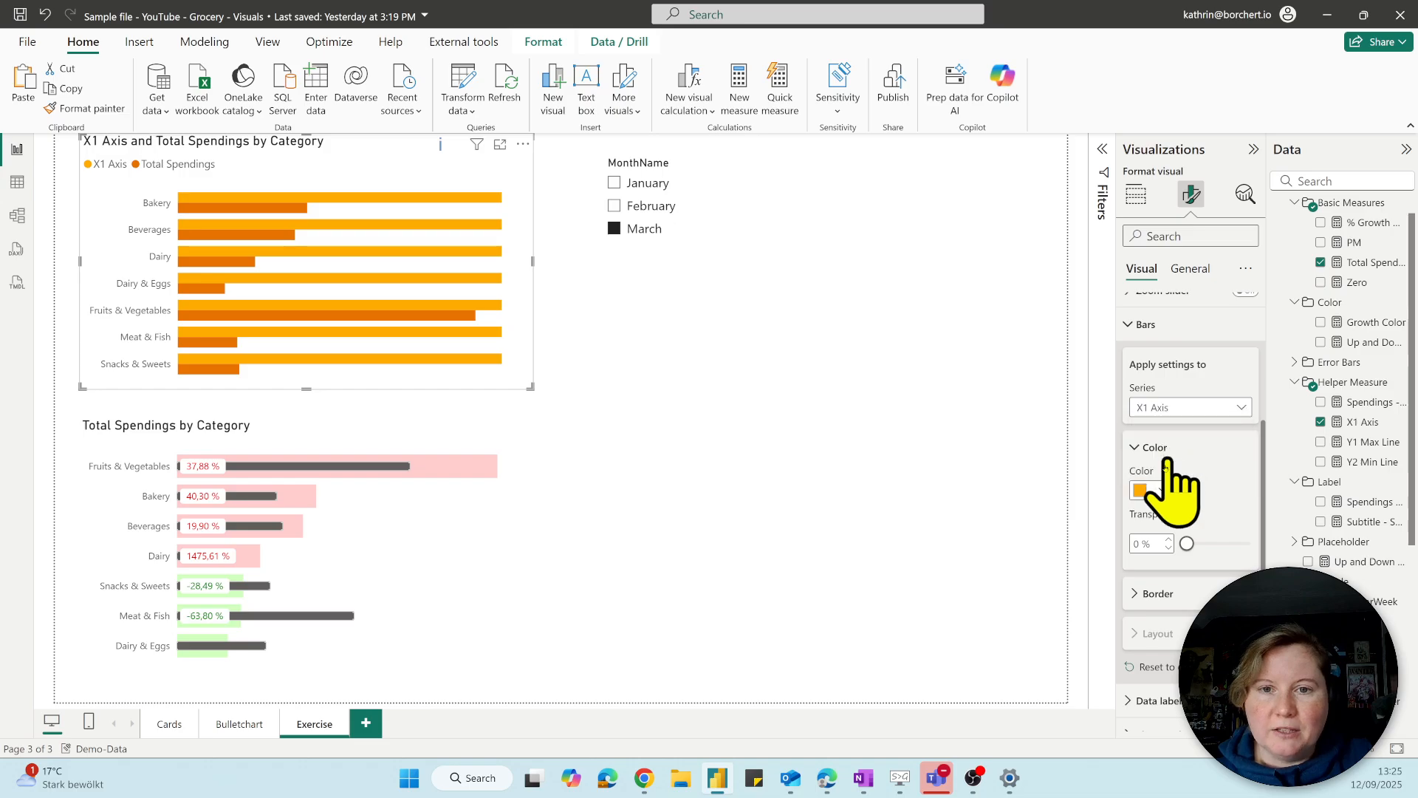
{"action": "left_click", "coordinate": [1144, 491]}
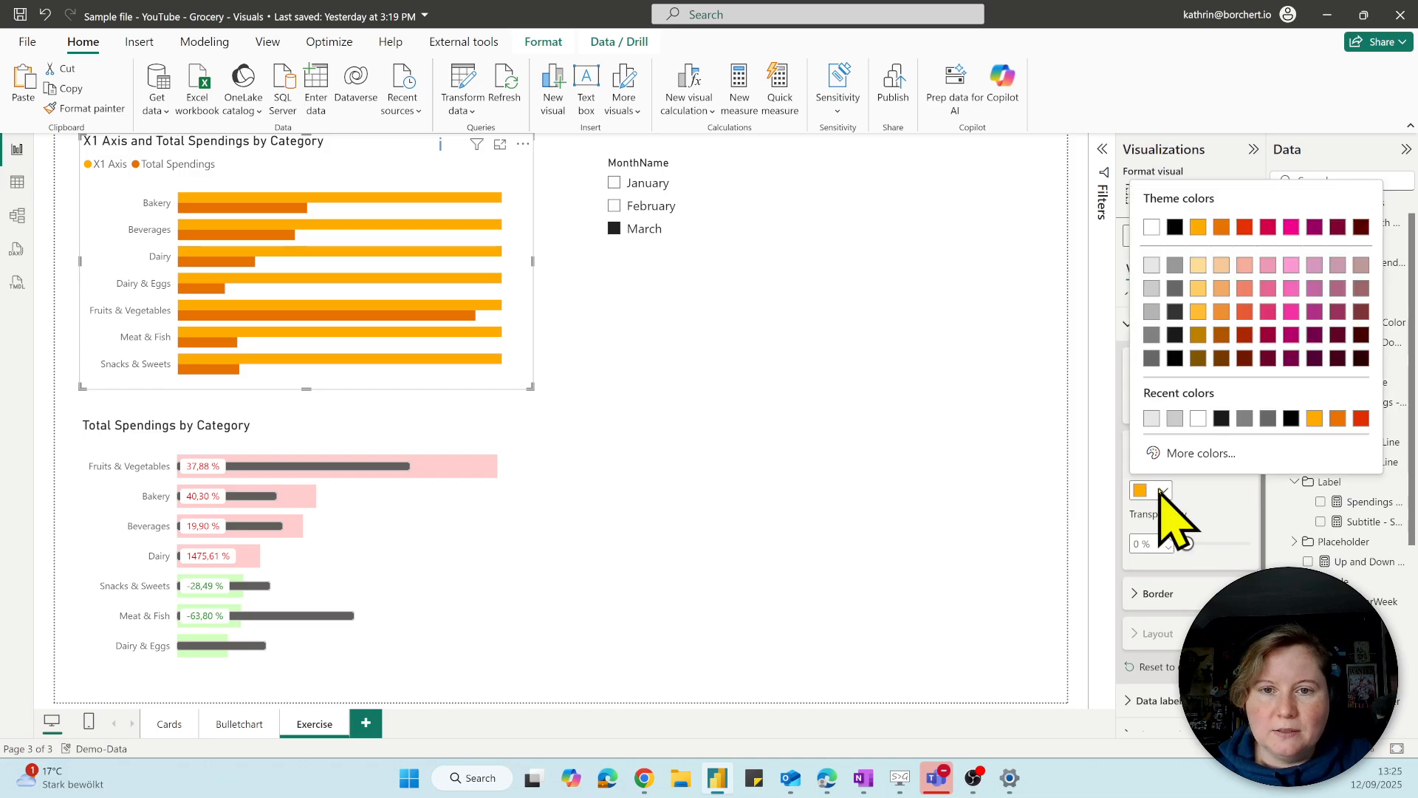
{"action": "left_click", "coordinate": [1198, 418]}
Color the upper chart's Total Spendings bars with the lightest grey theme color.
{"action": "left_click", "coordinate": [1175, 410]}
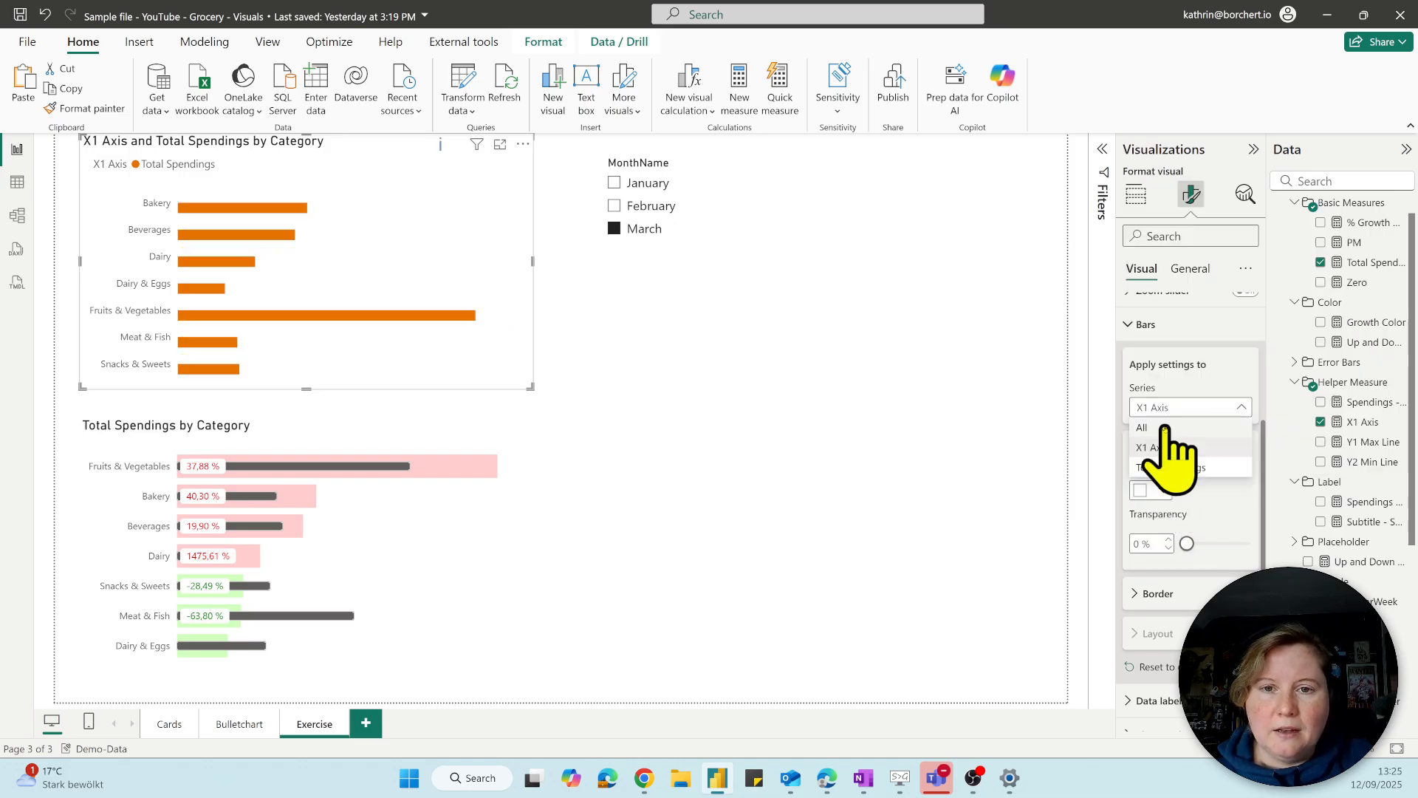
{"action": "left_click", "coordinate": [1174, 502]}
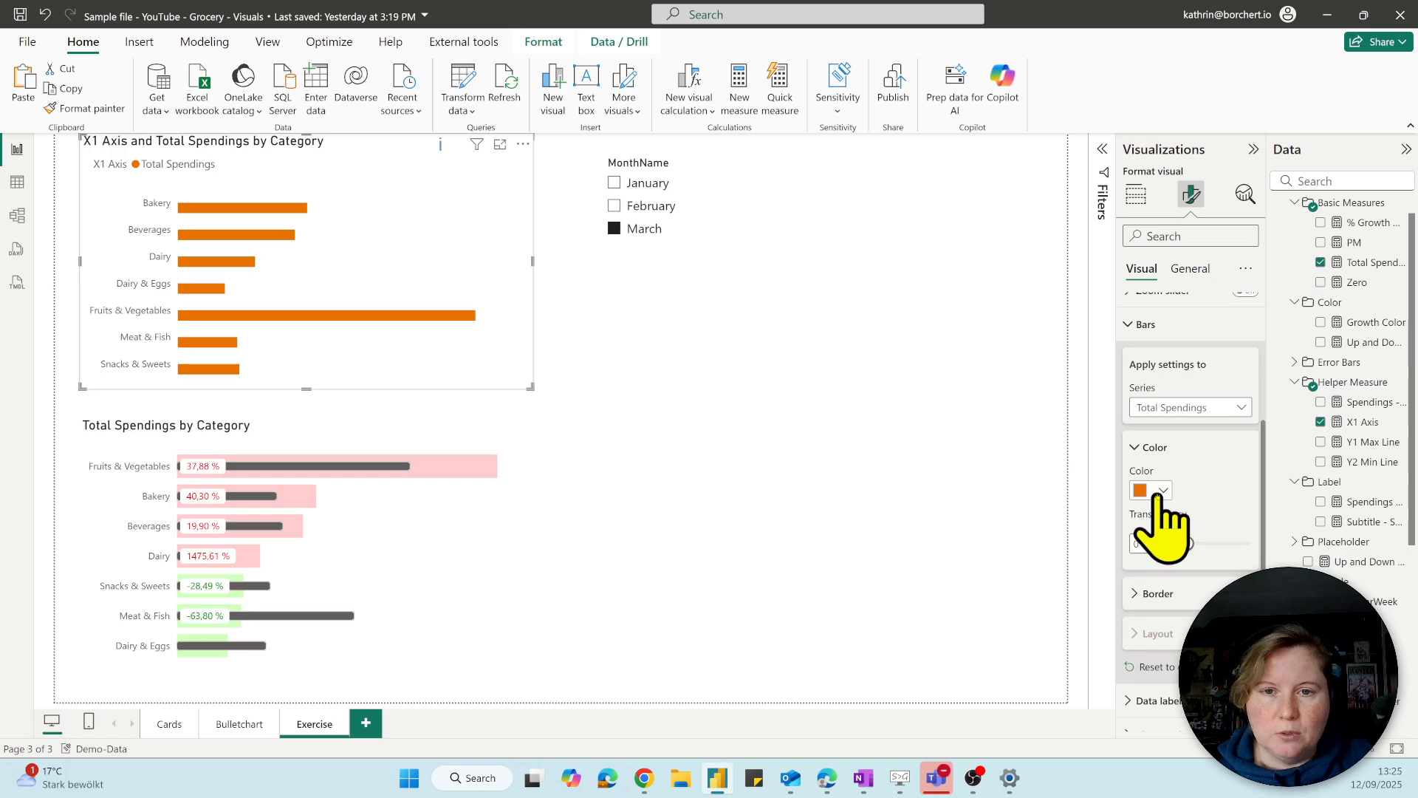
{"action": "left_click", "coordinate": [1161, 491]}
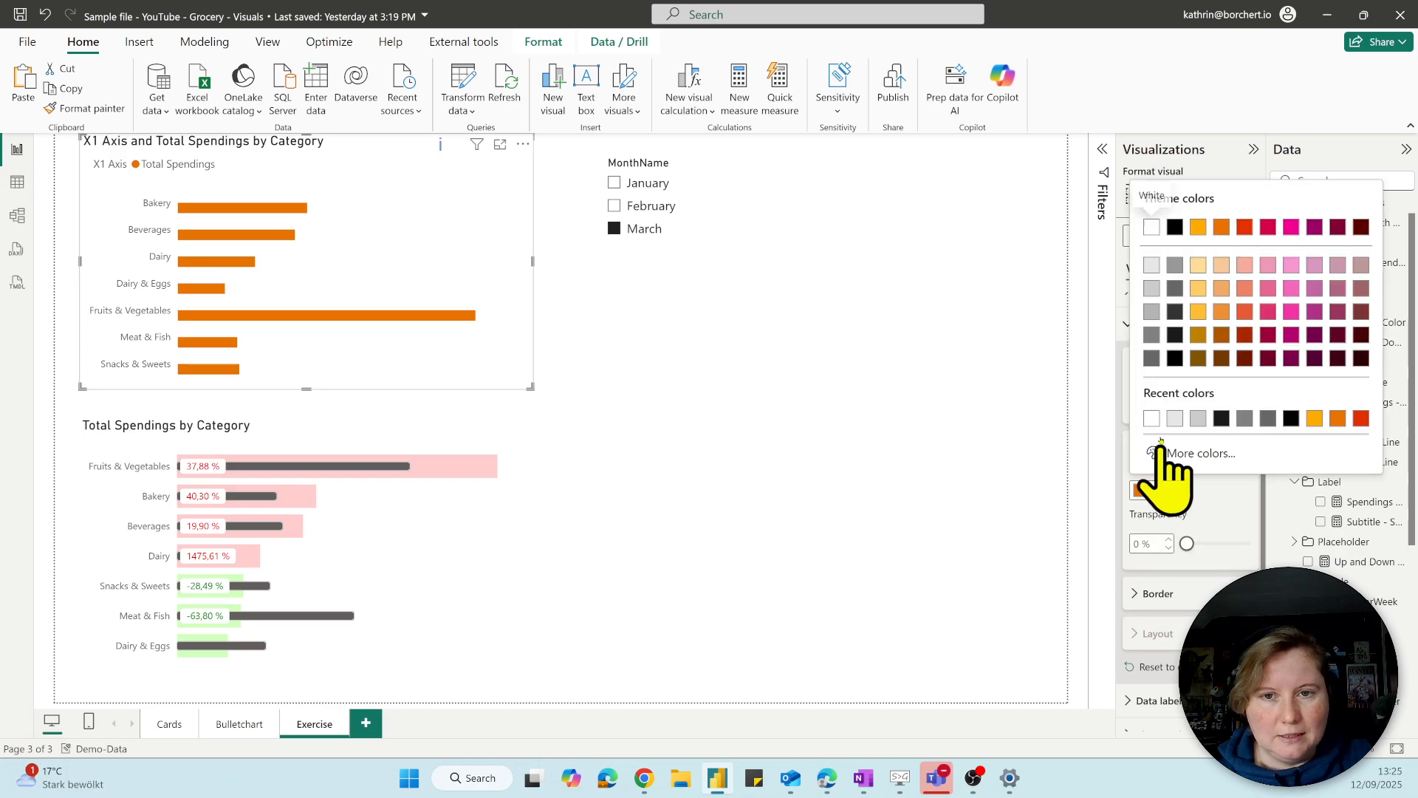
{"action": "left_click", "coordinate": [1152, 265]}
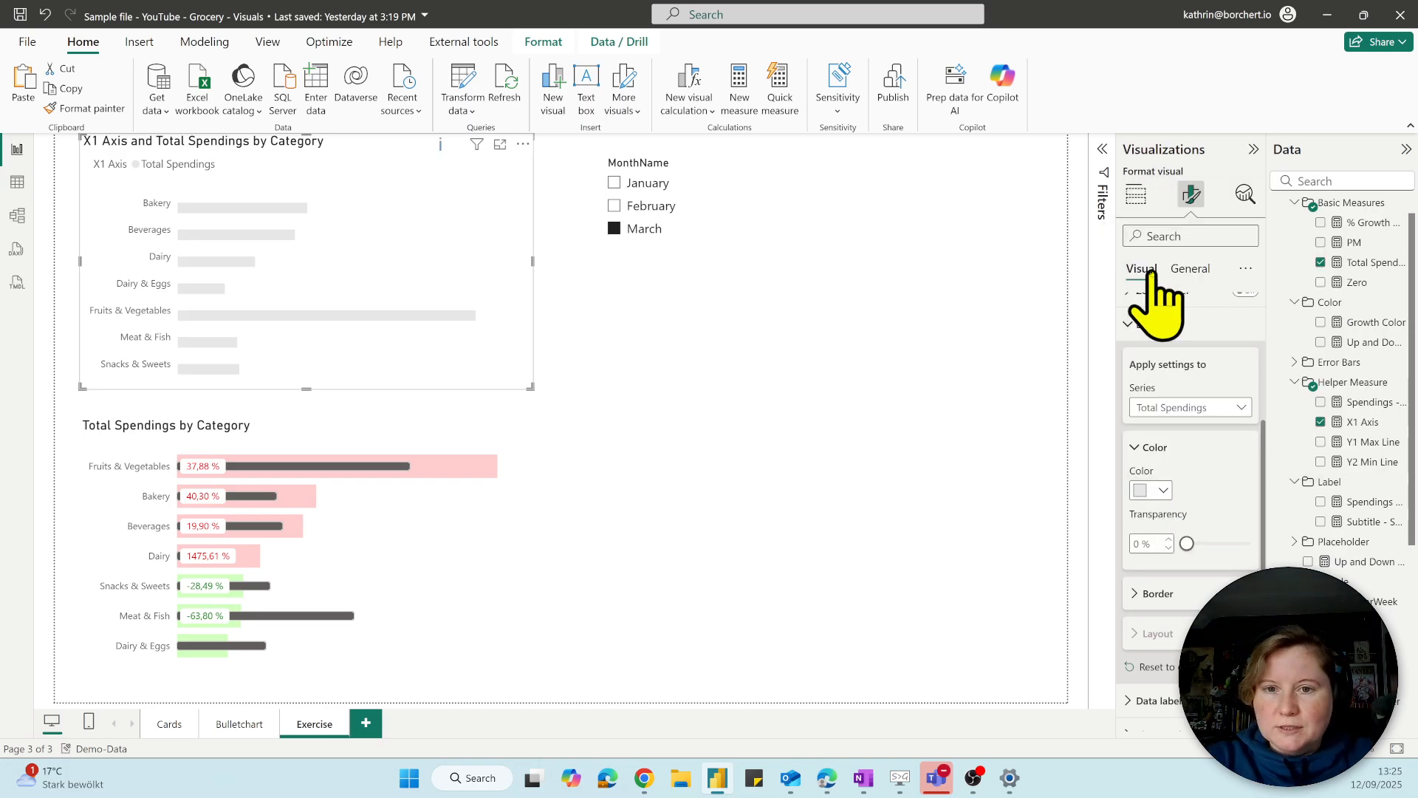
Turn on data labels for the upper chart.
{"action": "left_click", "coordinate": [1130, 322]}
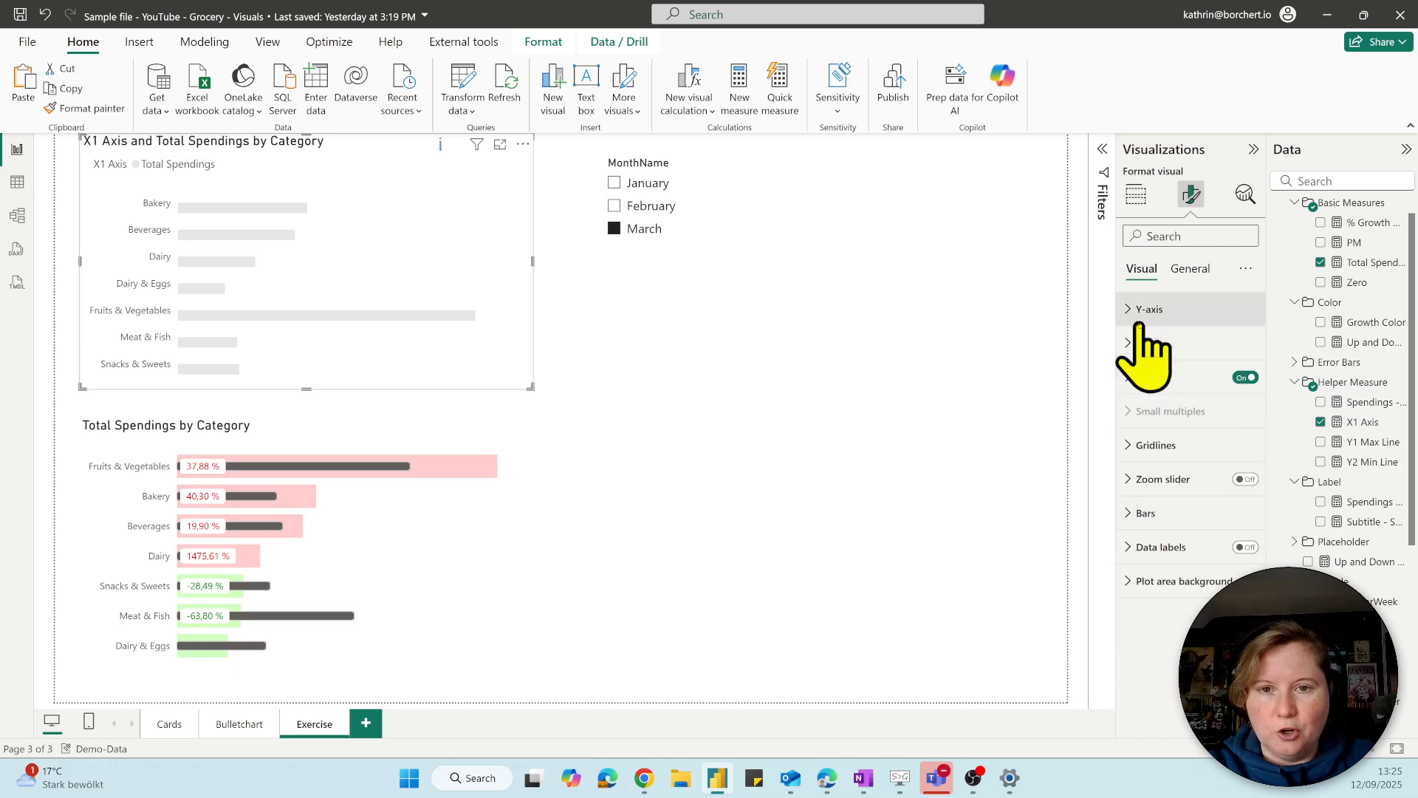
{"action": "left_click", "coordinate": [1160, 547]}
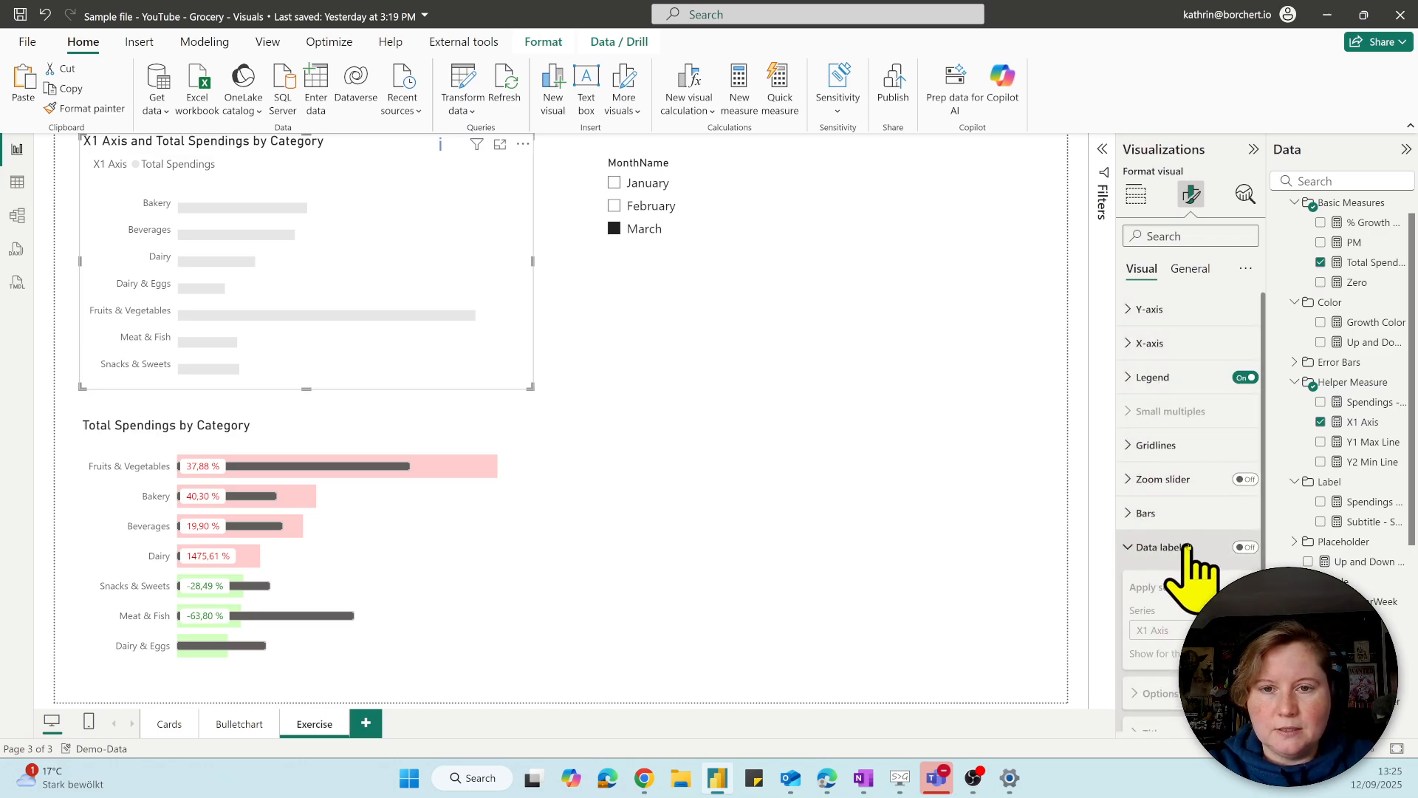
{"action": "left_click", "coordinate": [1246, 547]}
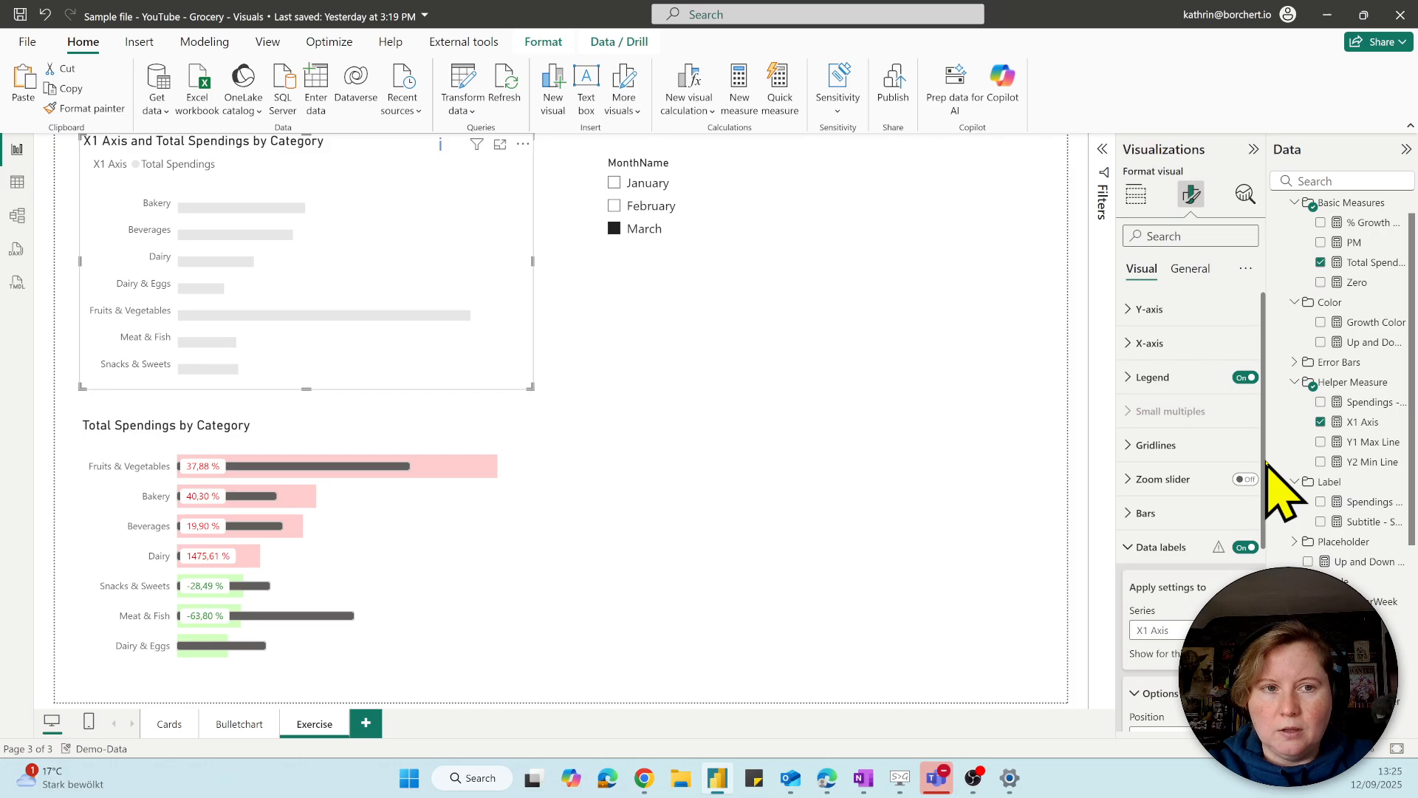
Set the X1 Axis series' data label position to Outside end and widen the upper chart slightly.
{"action": "scroll", "coordinate": [1266, 488], "scroll_direction": "down", "scroll_amount": 3}
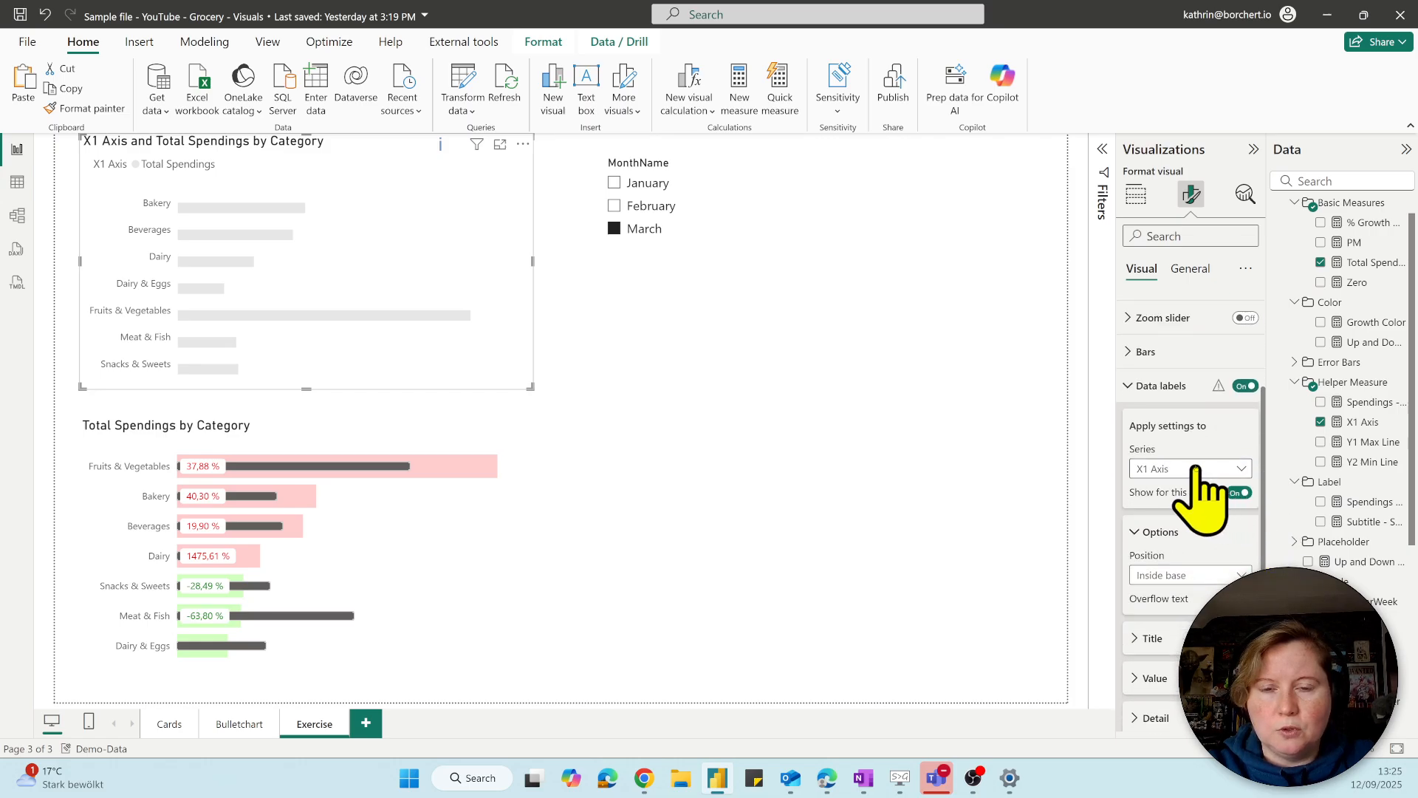
{"action": "left_click", "coordinate": [1196, 473]}
{"action": "left_click", "coordinate": [1163, 533]}
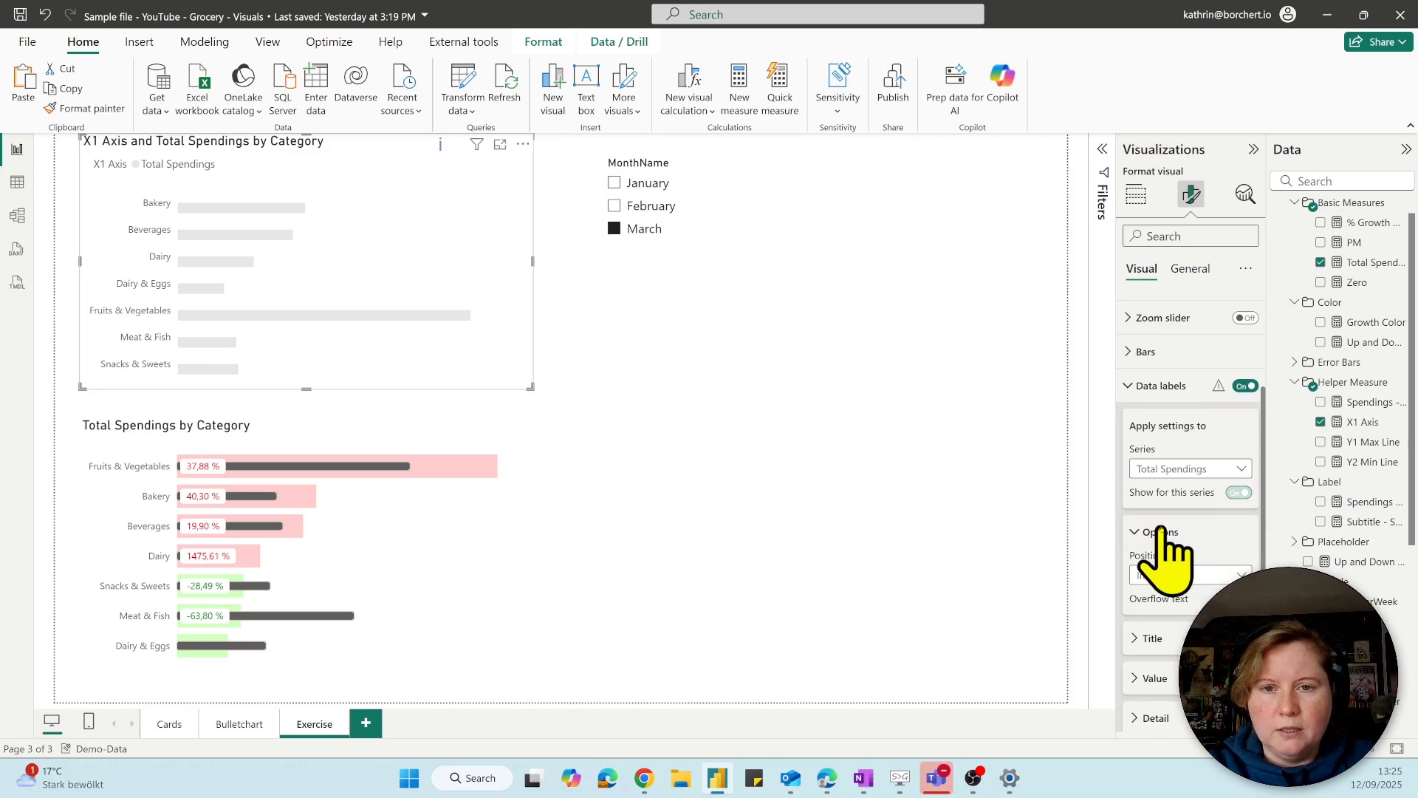
{"action": "left_click", "coordinate": [1189, 474]}
{"action": "left_click", "coordinate": [1174, 506]}
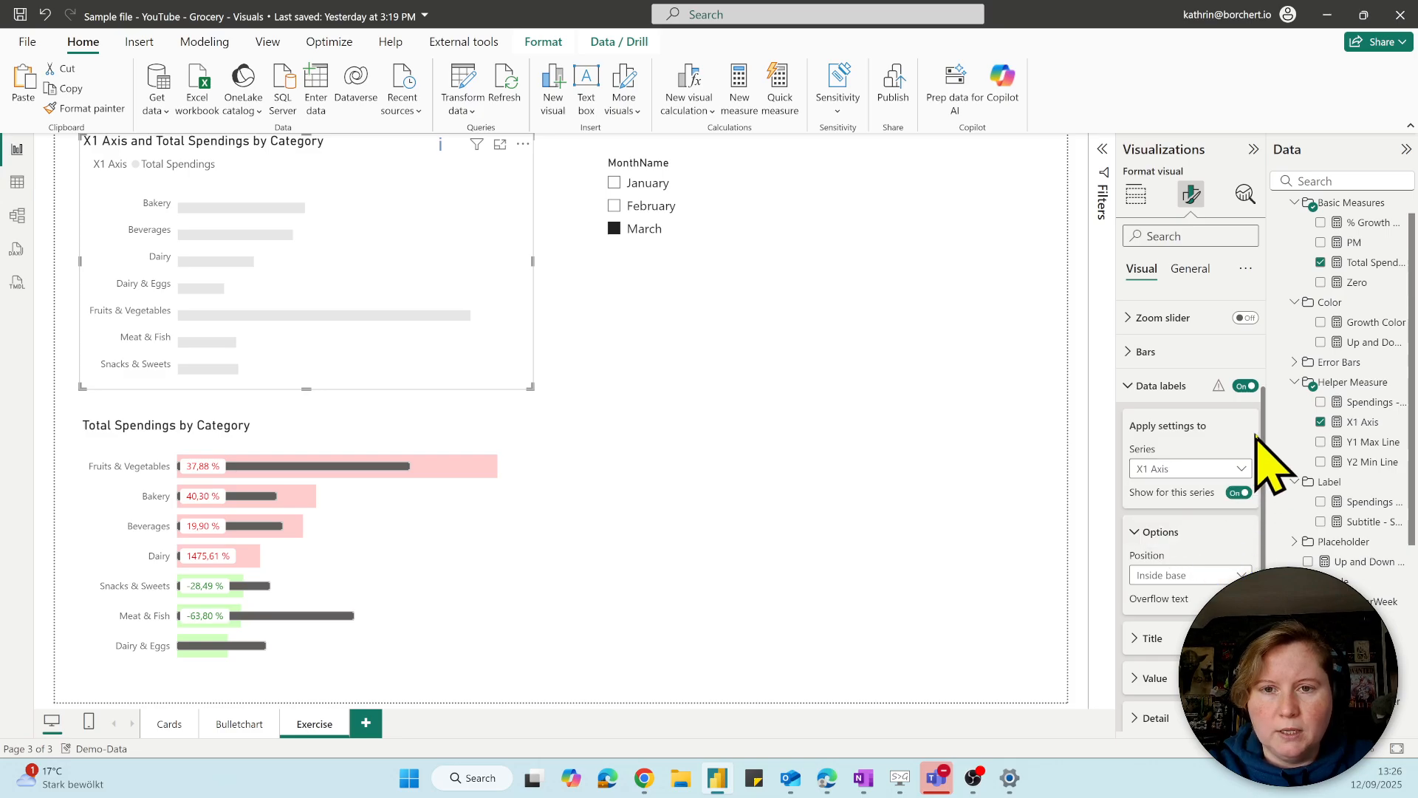
{"action": "scroll", "coordinate": [1259, 458], "scroll_direction": "down", "scroll_amount": 3}
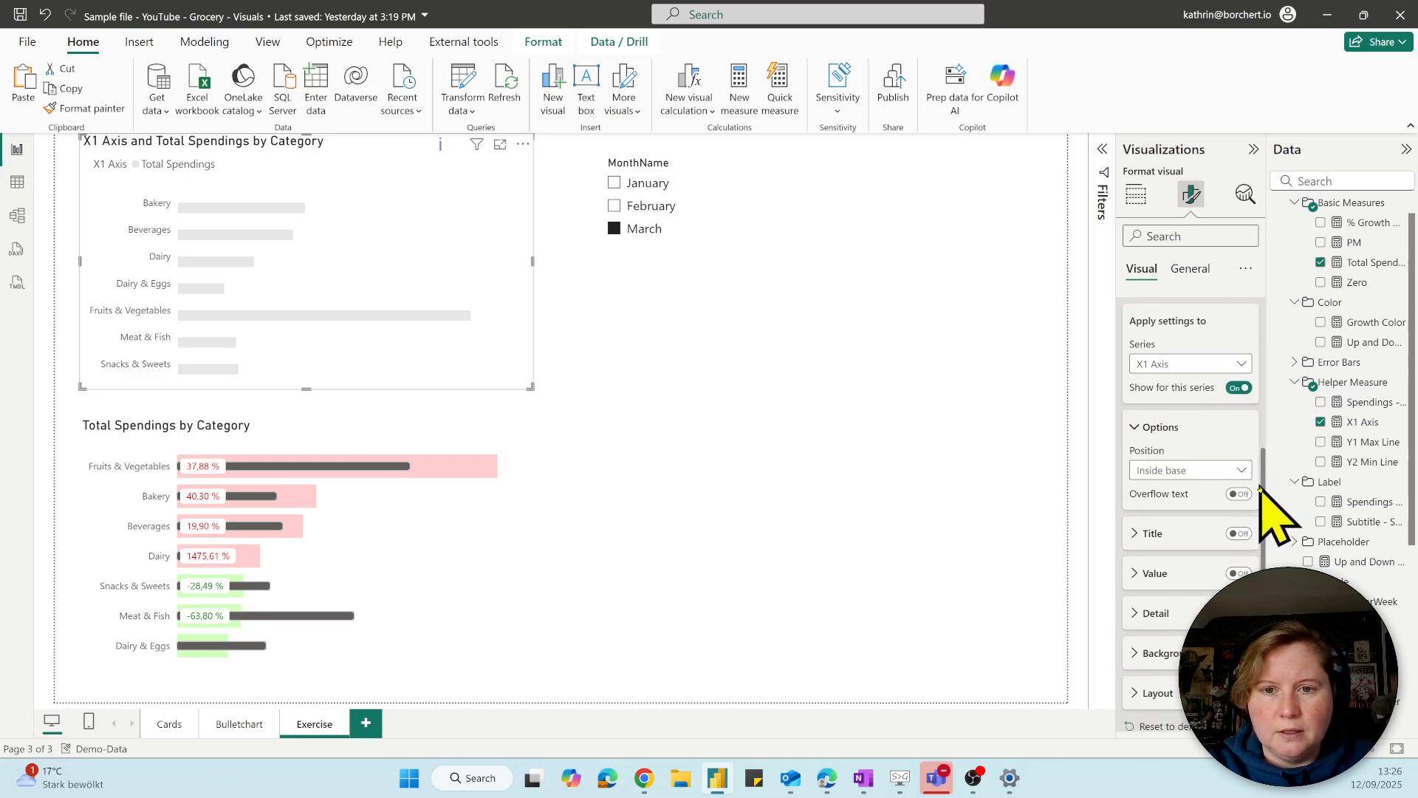
{"action": "left_click", "coordinate": [1189, 439]}
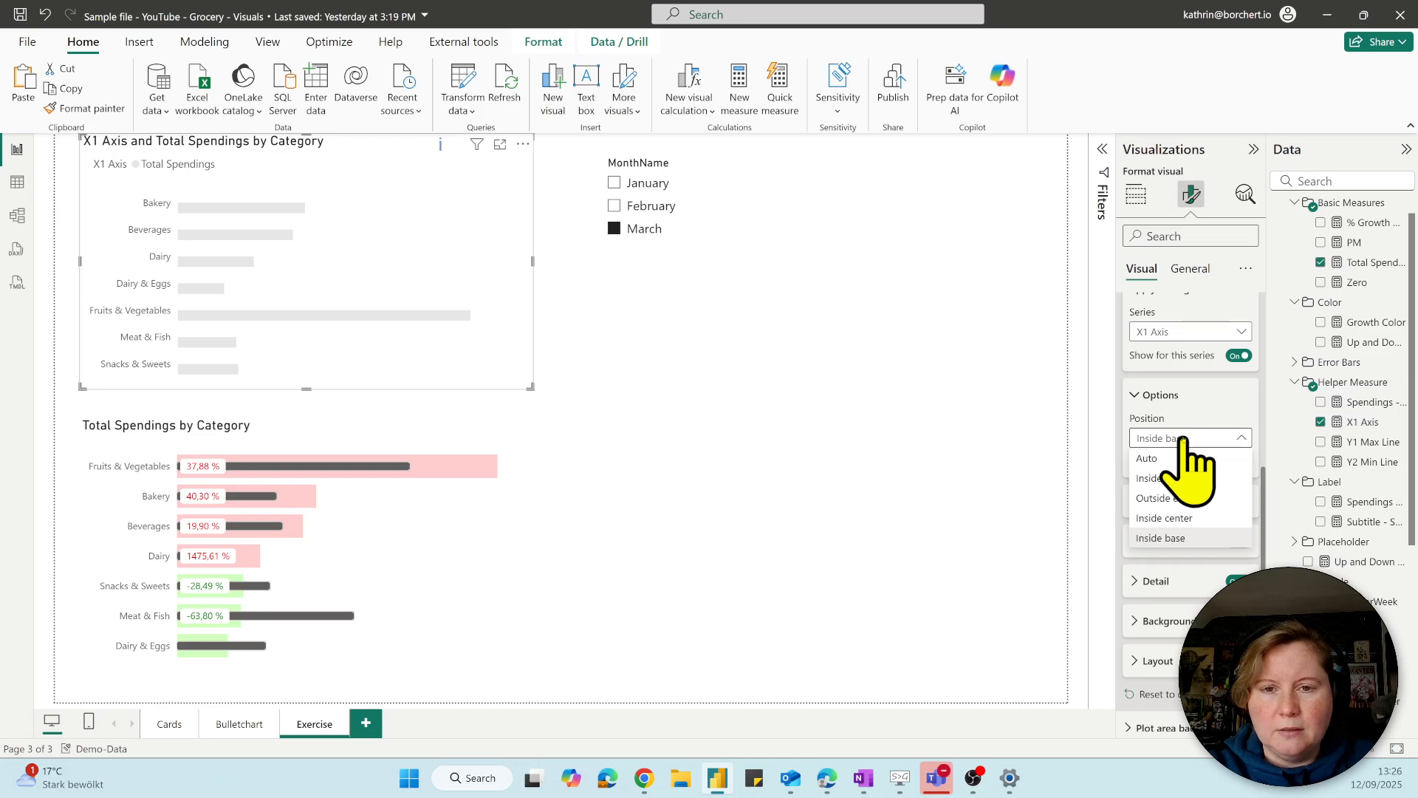
{"action": "left_click", "coordinate": [1181, 498]}
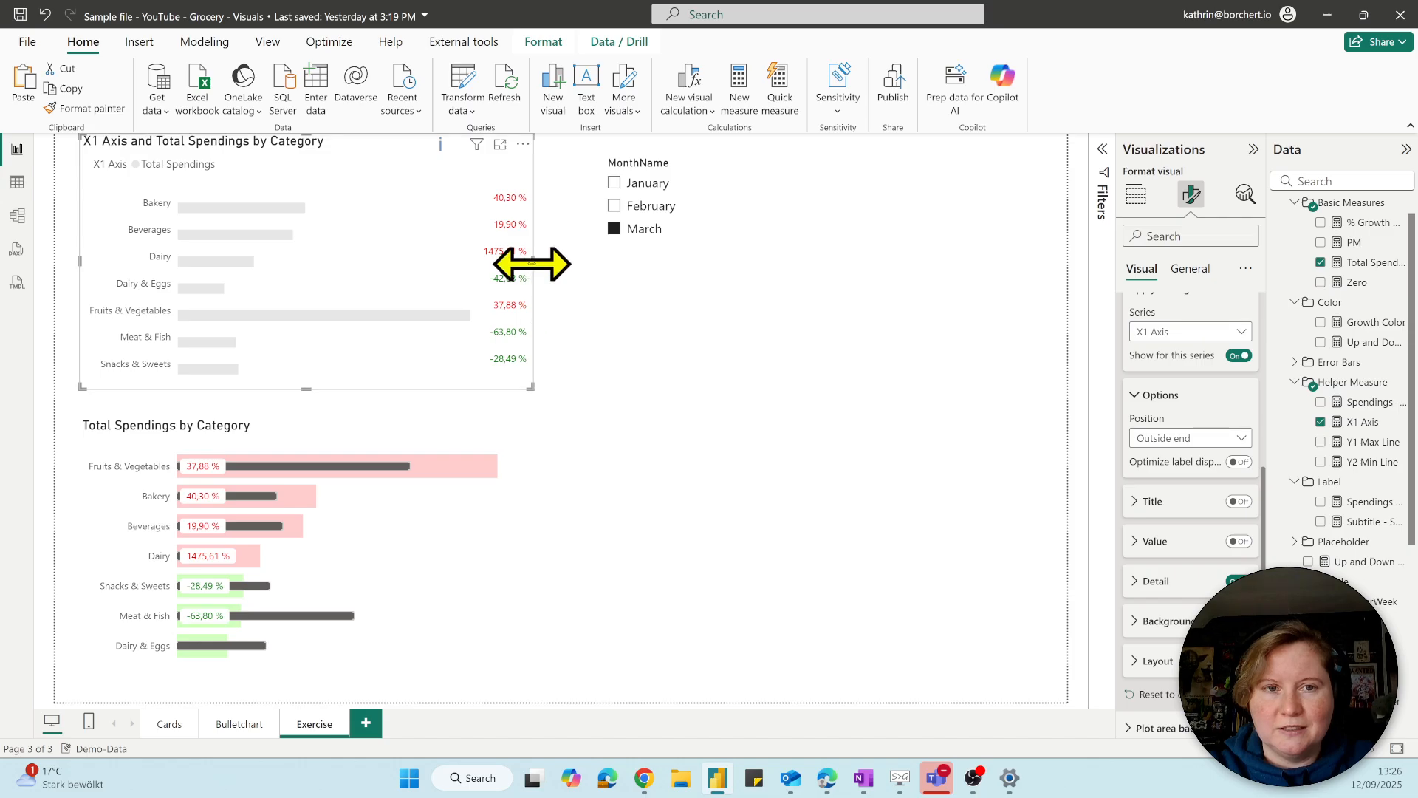
{"action": "left_click_drag", "start_coordinate": [532, 263], "coordinate": [545, 263]}
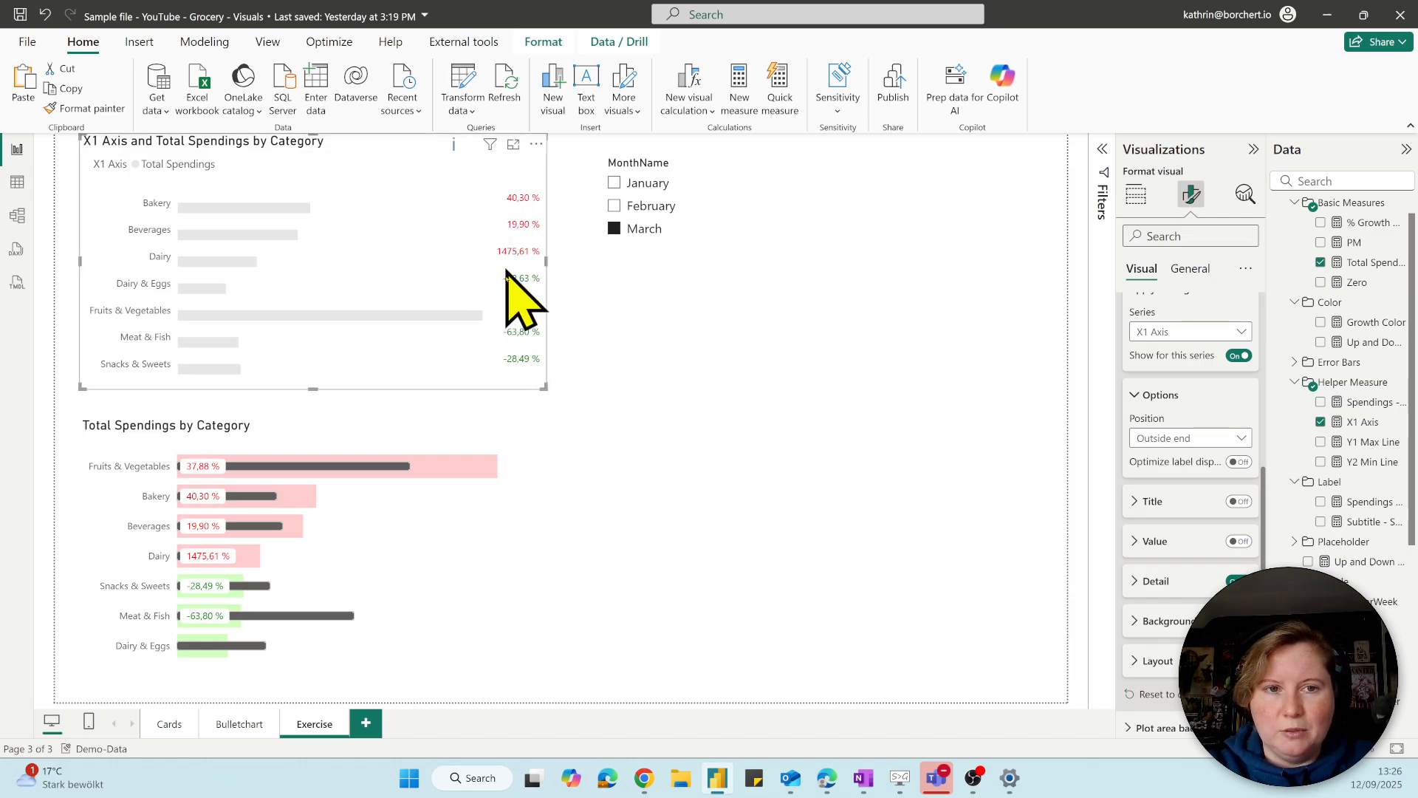
Enable error bars for the X1 Axis series in the upper chart.
{"action": "left_click", "coordinate": [1244, 195]}
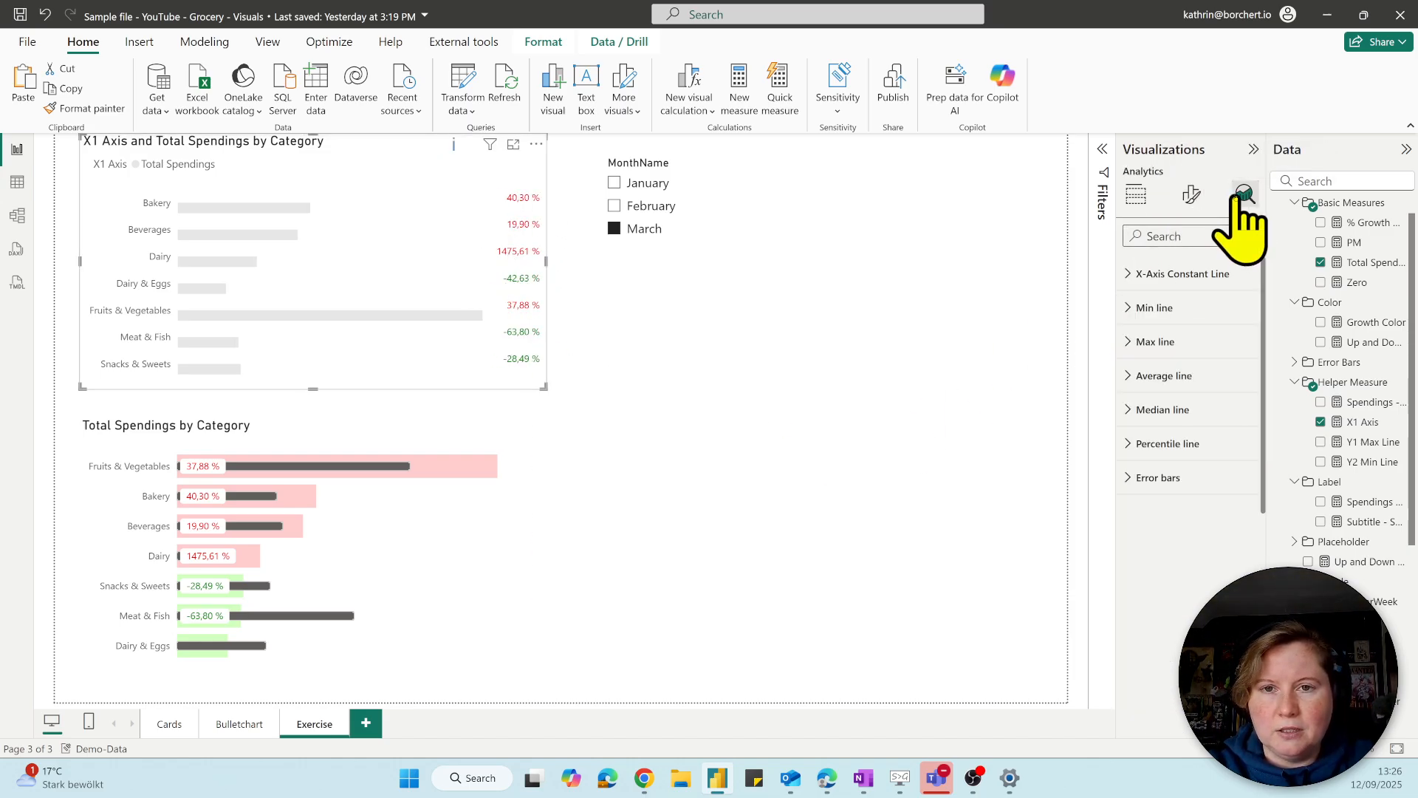
{"action": "left_click", "coordinate": [1149, 478]}
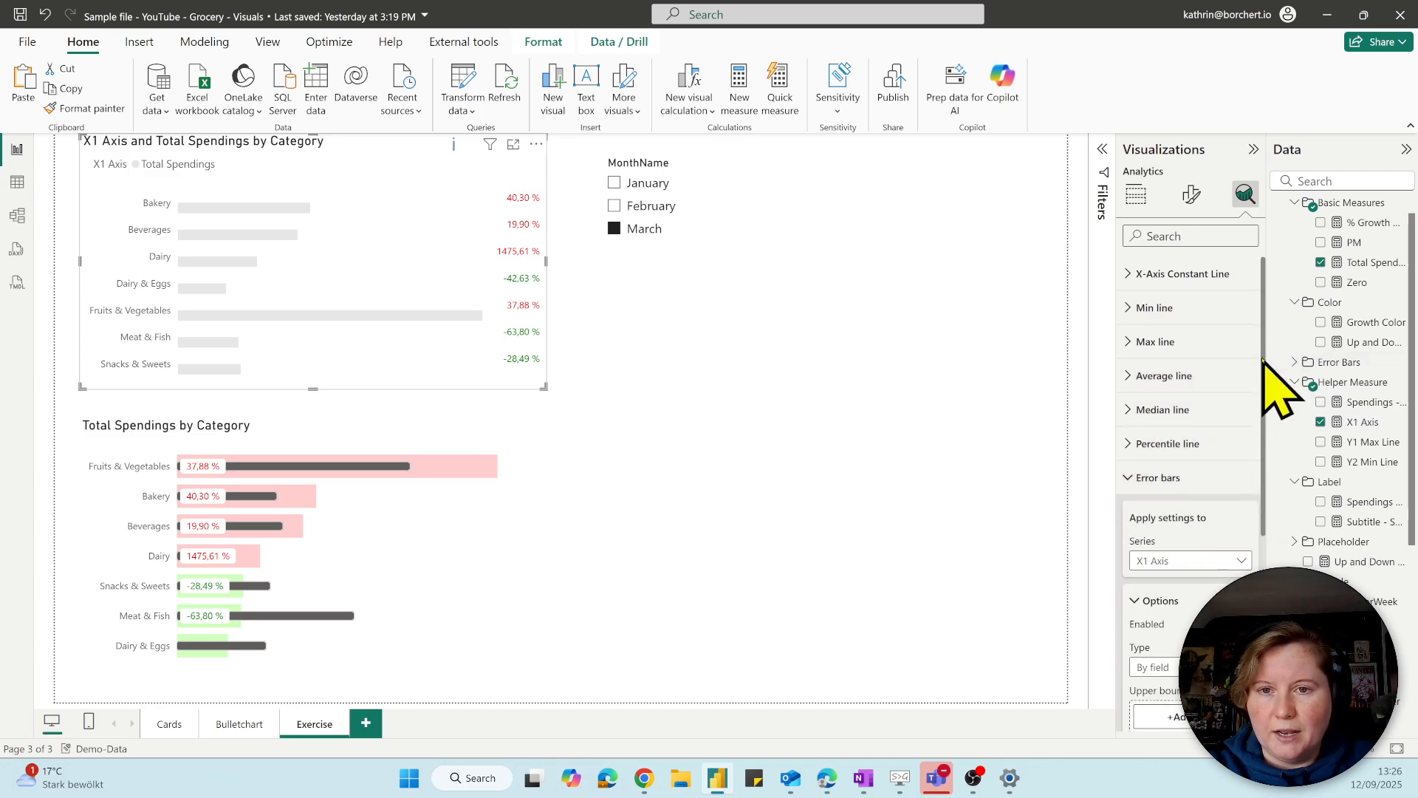
{"action": "left_click_drag", "start_coordinate": [1264, 353], "coordinate": [1257, 573]}
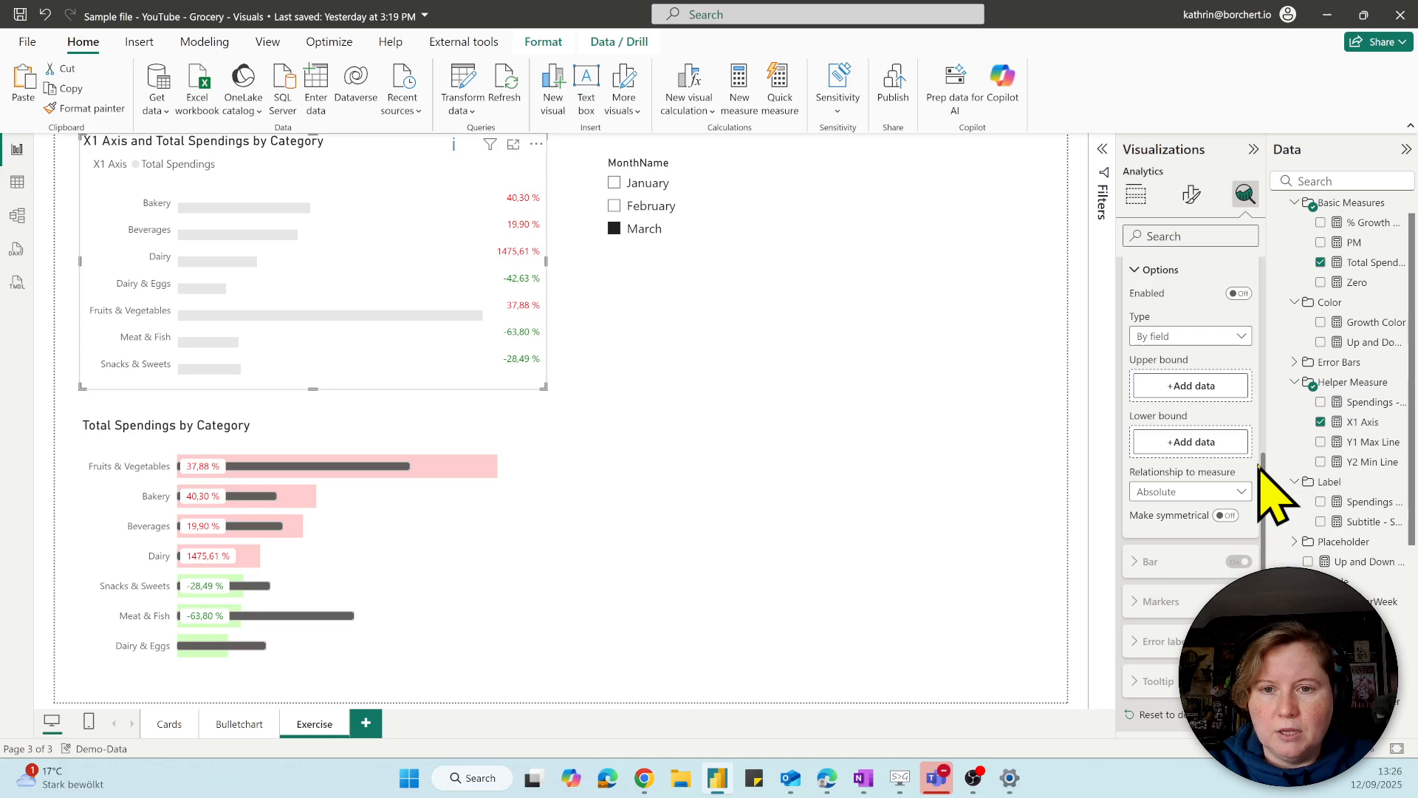
{"action": "left_click_drag", "start_coordinate": [1260, 465], "coordinate": [1263, 423]}
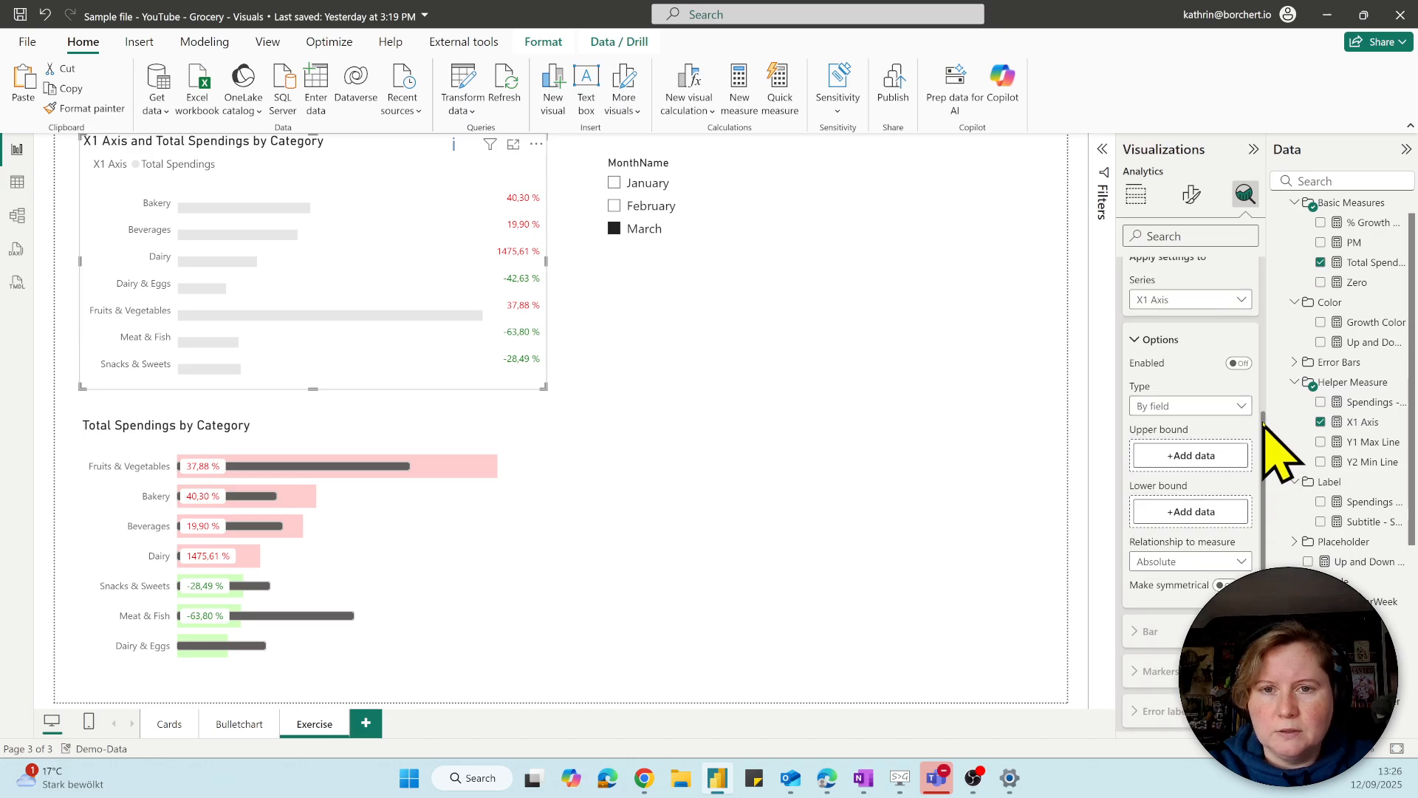
{"action": "left_click", "coordinate": [1186, 300]}
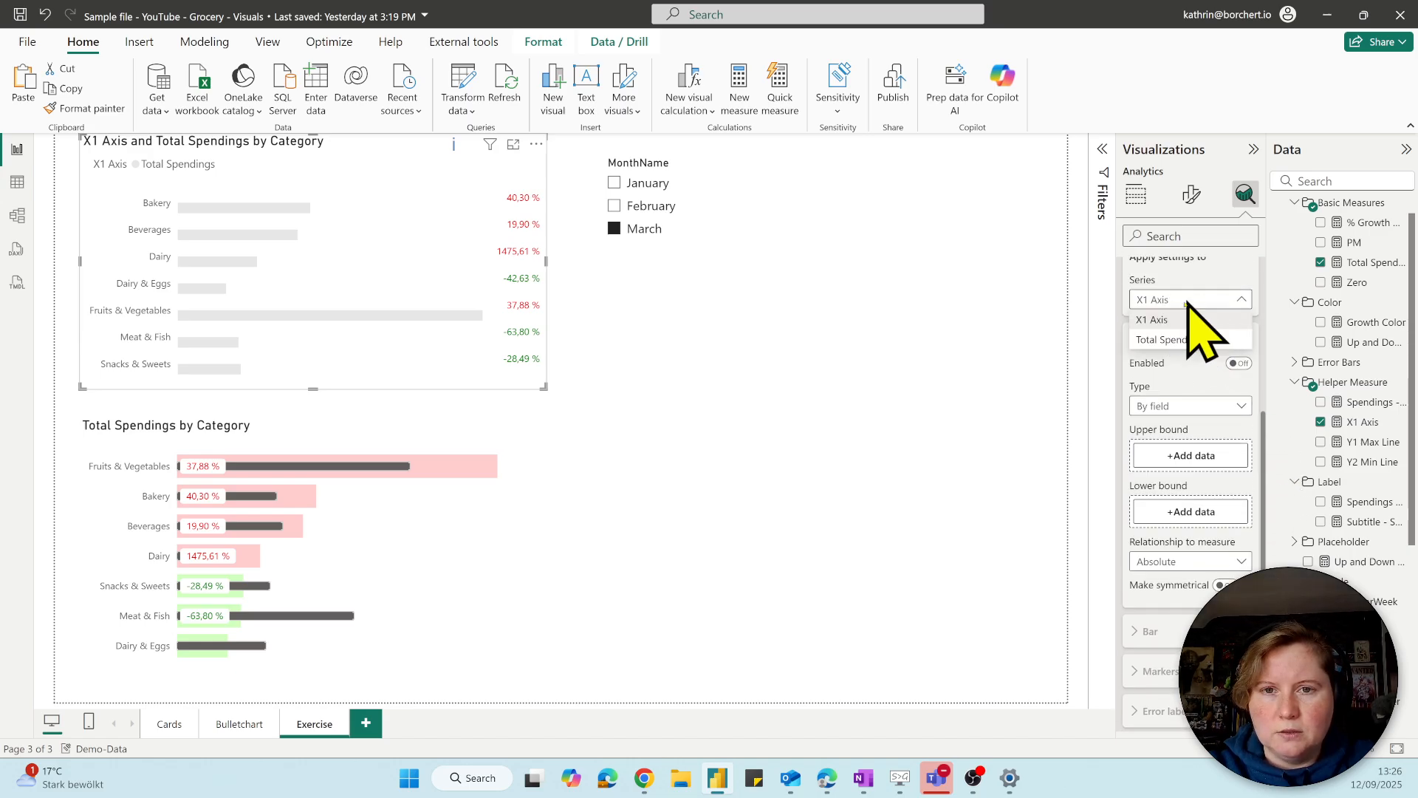
{"action": "left_click", "coordinate": [1163, 340]}
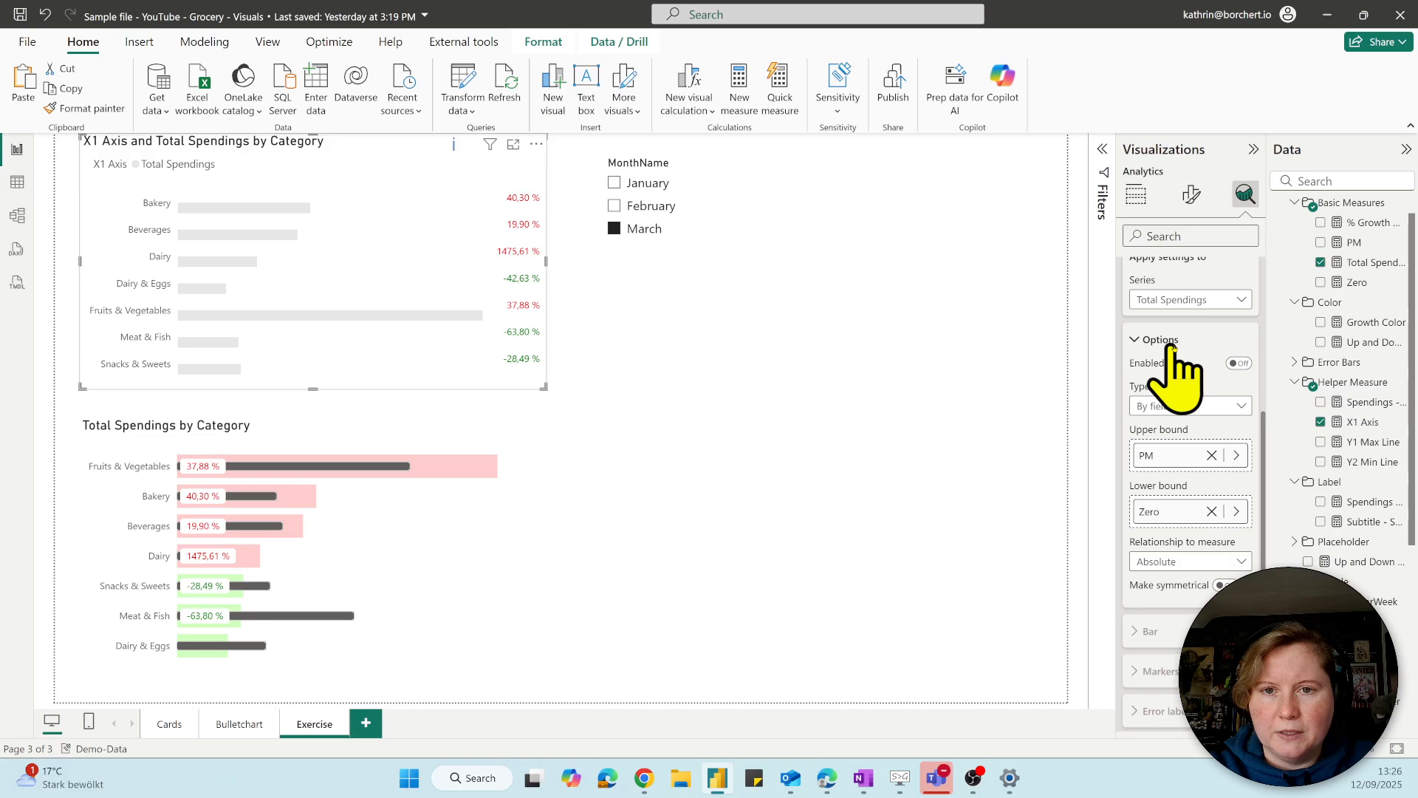
{"action": "left_click", "coordinate": [1191, 301]}
{"action": "left_click", "coordinate": [1167, 320]}
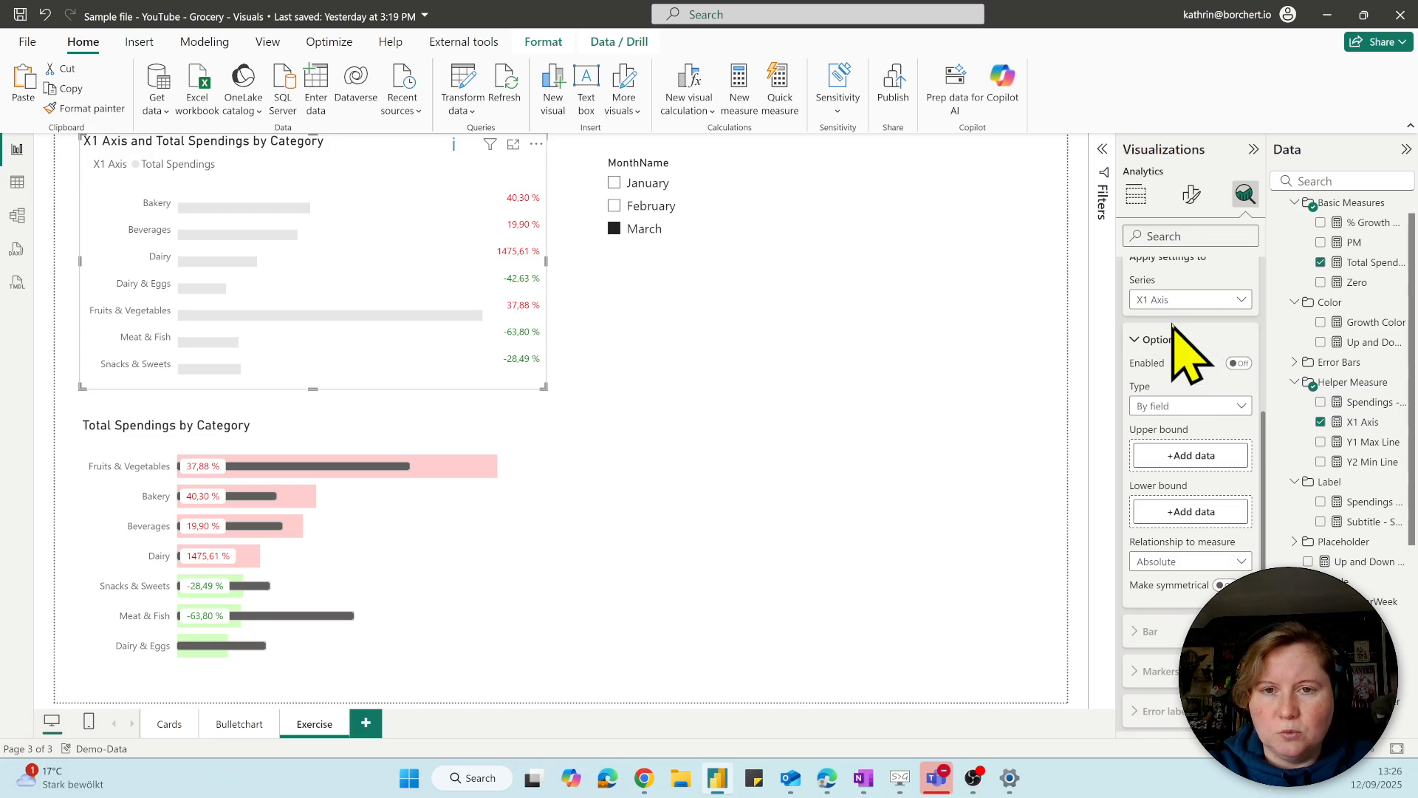
{"action": "left_click", "coordinate": [1240, 363]}
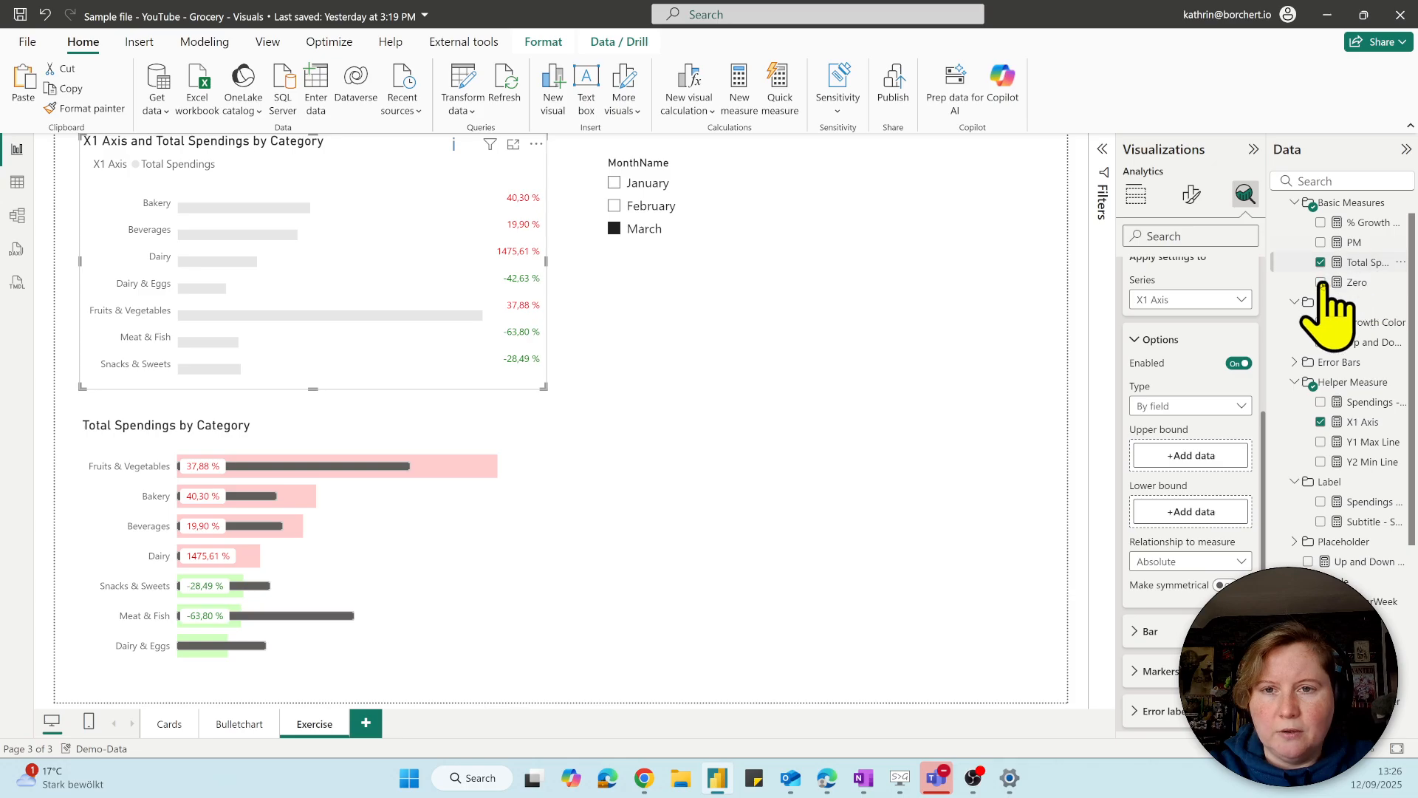
Set the X1 Axis error bars' lower bound to the Zero measure and upper bound to the PM measure.
{"action": "left_click_drag", "start_coordinate": [1356, 285], "coordinate": [1200, 506]}
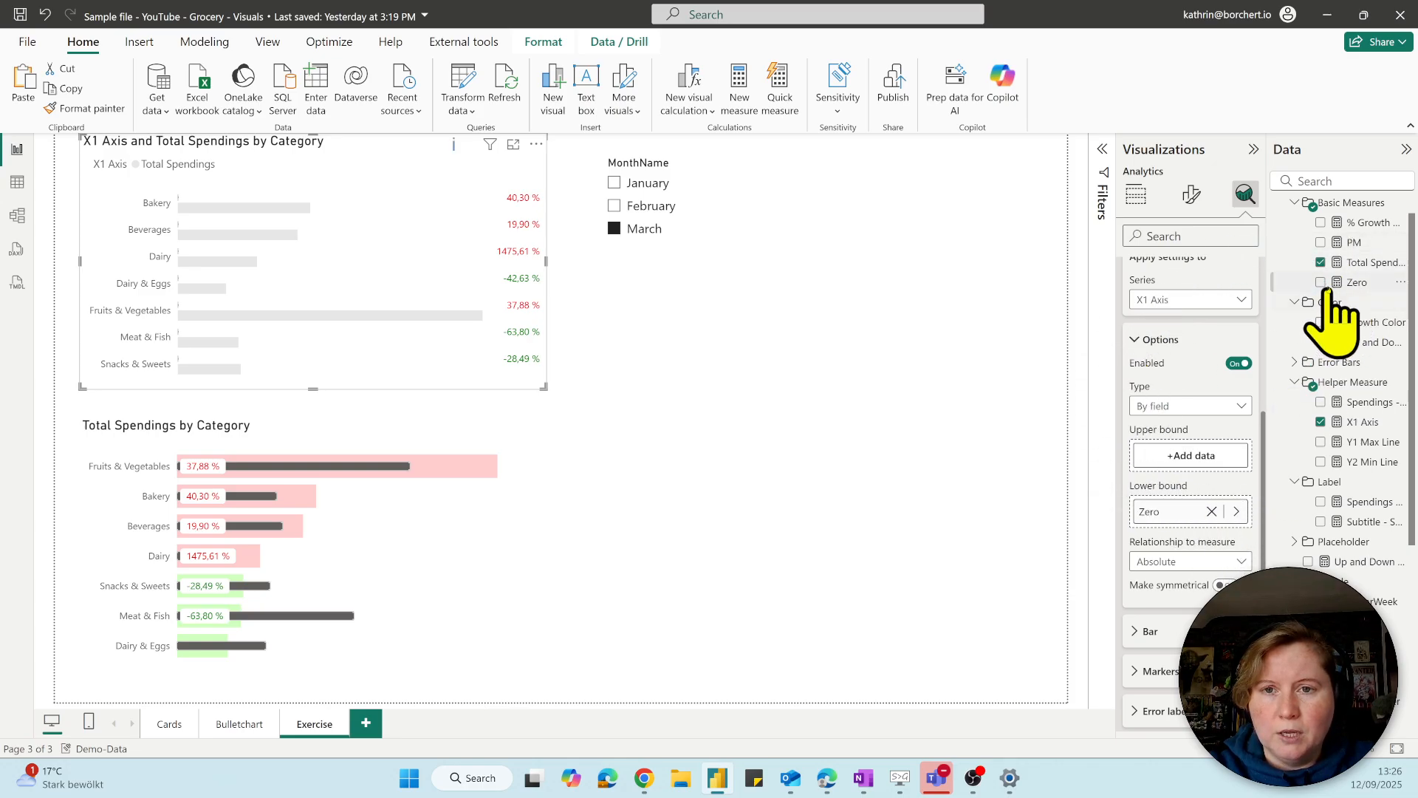
{"action": "left_click_drag", "start_coordinate": [1355, 244], "coordinate": [1196, 471]}
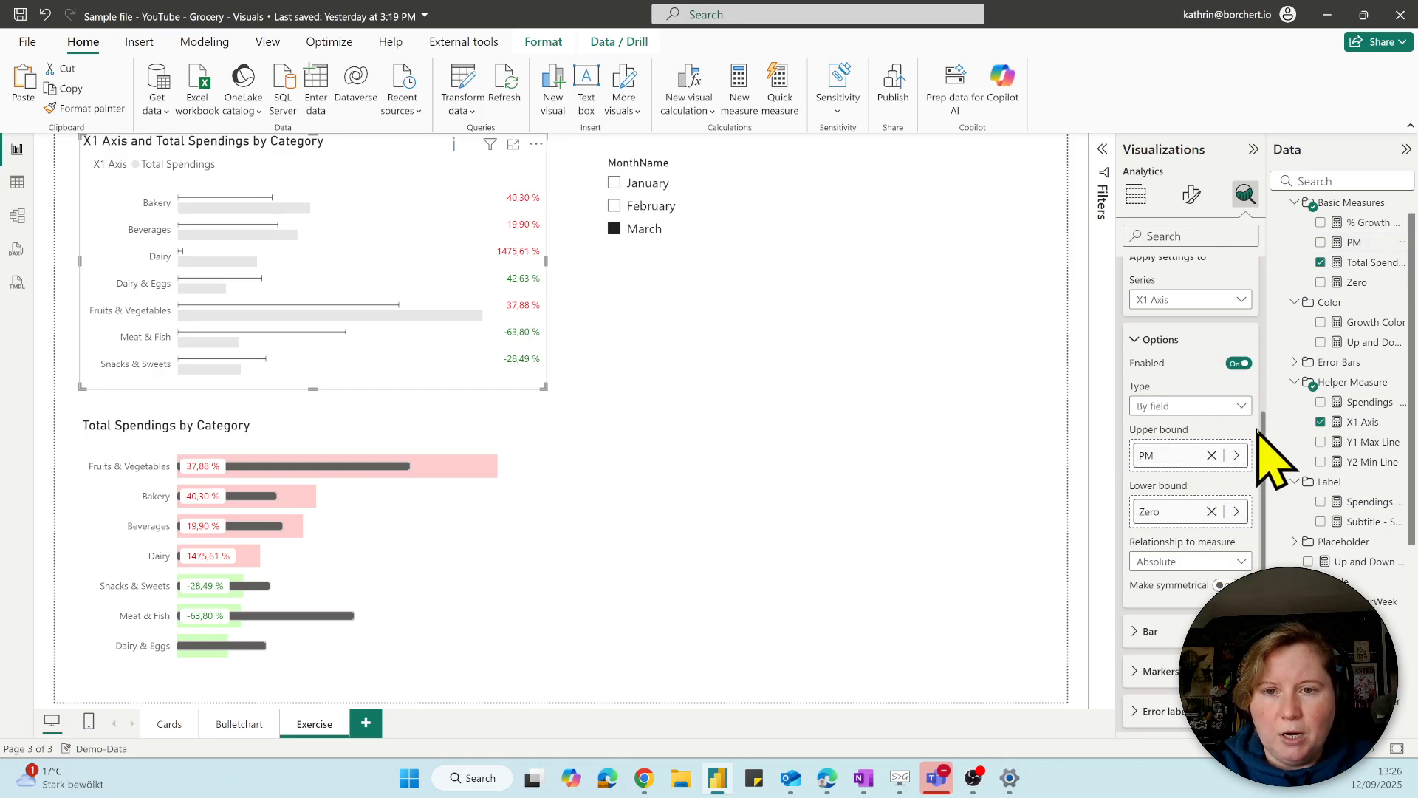
Format the X1 Axis error bars with a bar width of 10 and a black border.
{"action": "scroll", "coordinate": [1265, 443], "scroll_direction": "down", "scroll_amount": 1}
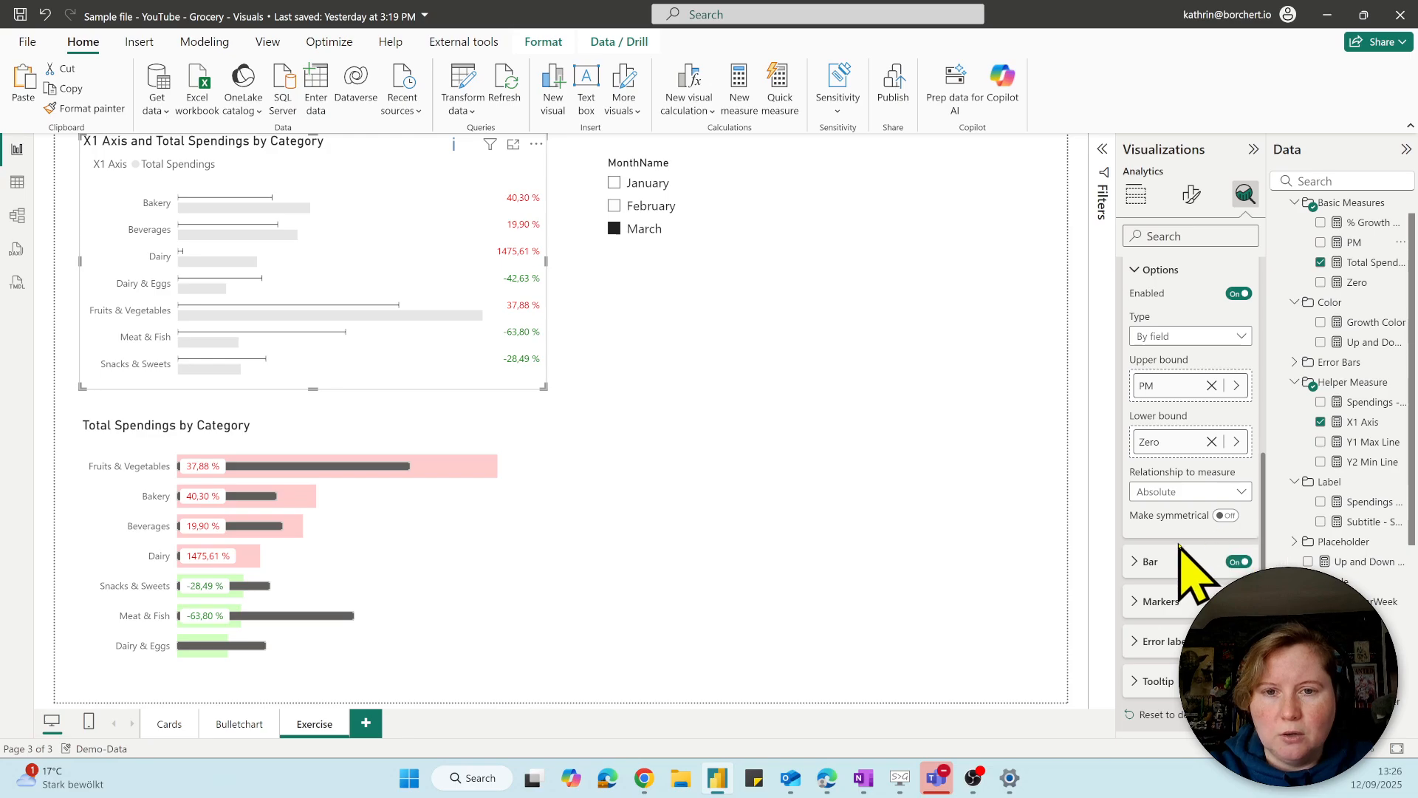
{"action": "left_click", "coordinate": [1145, 561]}
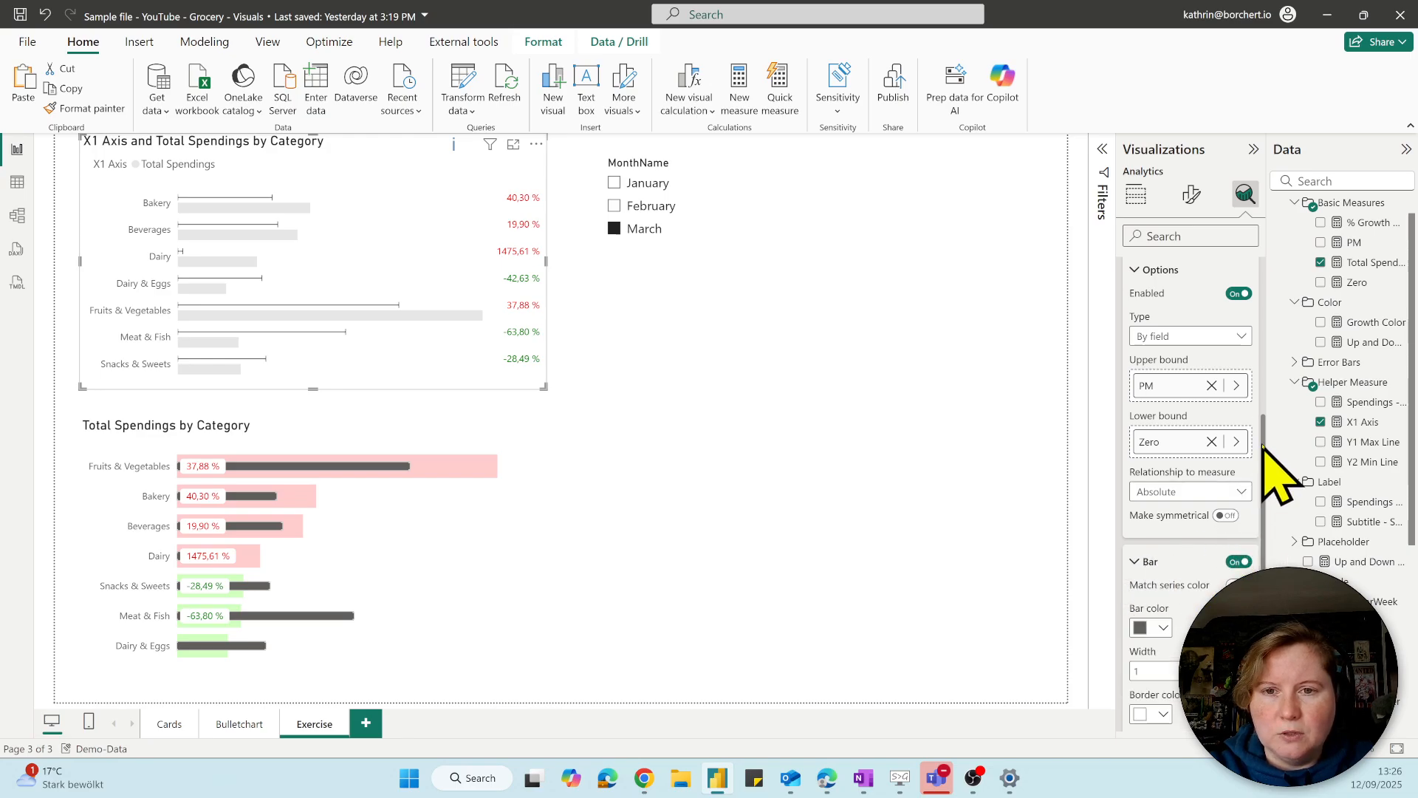
{"action": "scroll", "coordinate": [1265, 517], "scroll_direction": "down", "scroll_amount": 3}
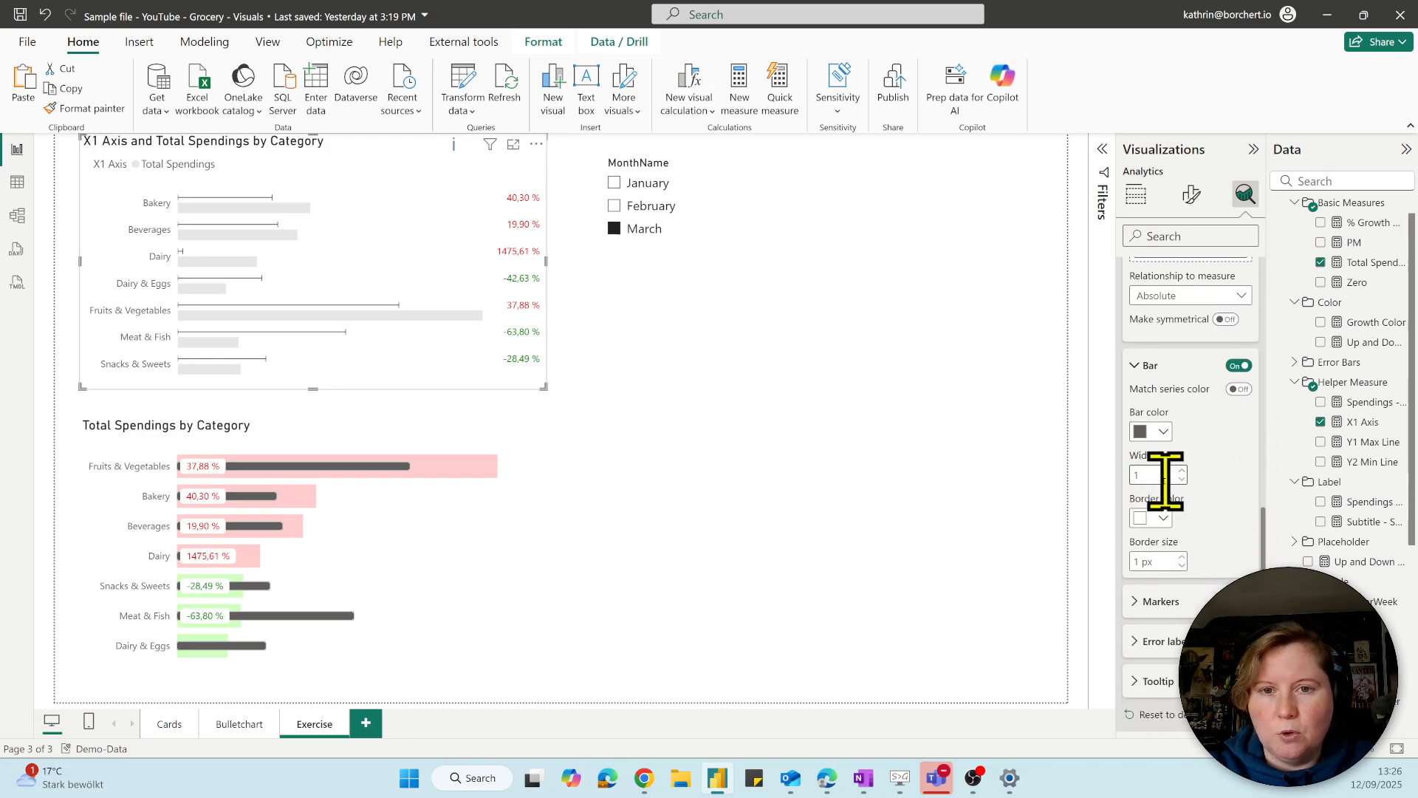
{"action": "left_click", "coordinate": [1160, 477]}
{"action": "type", "text": "110"}
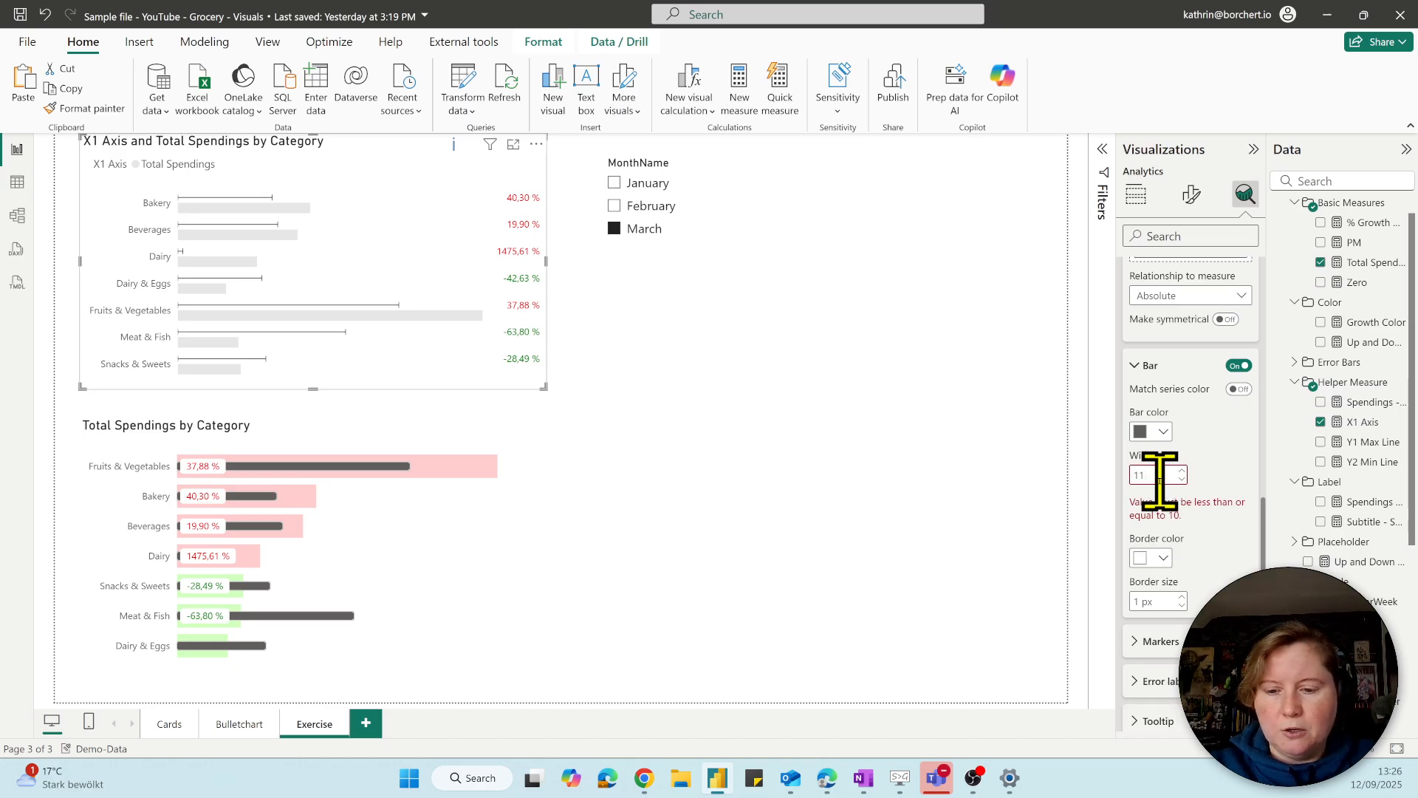
{"action": "key", "text": "BackSpace"}
{"action": "type", "text": "0"}
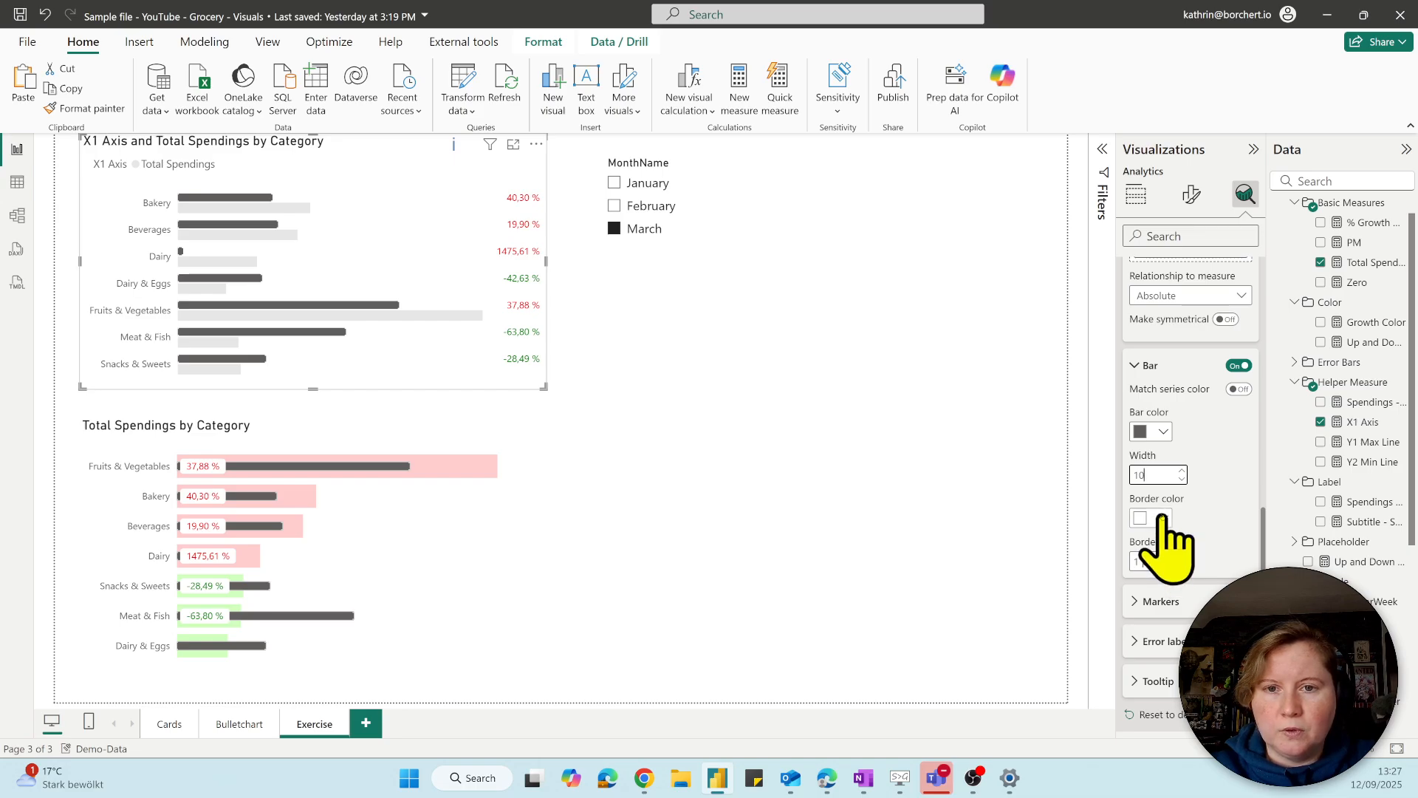
{"action": "left_click", "coordinate": [1162, 519]}
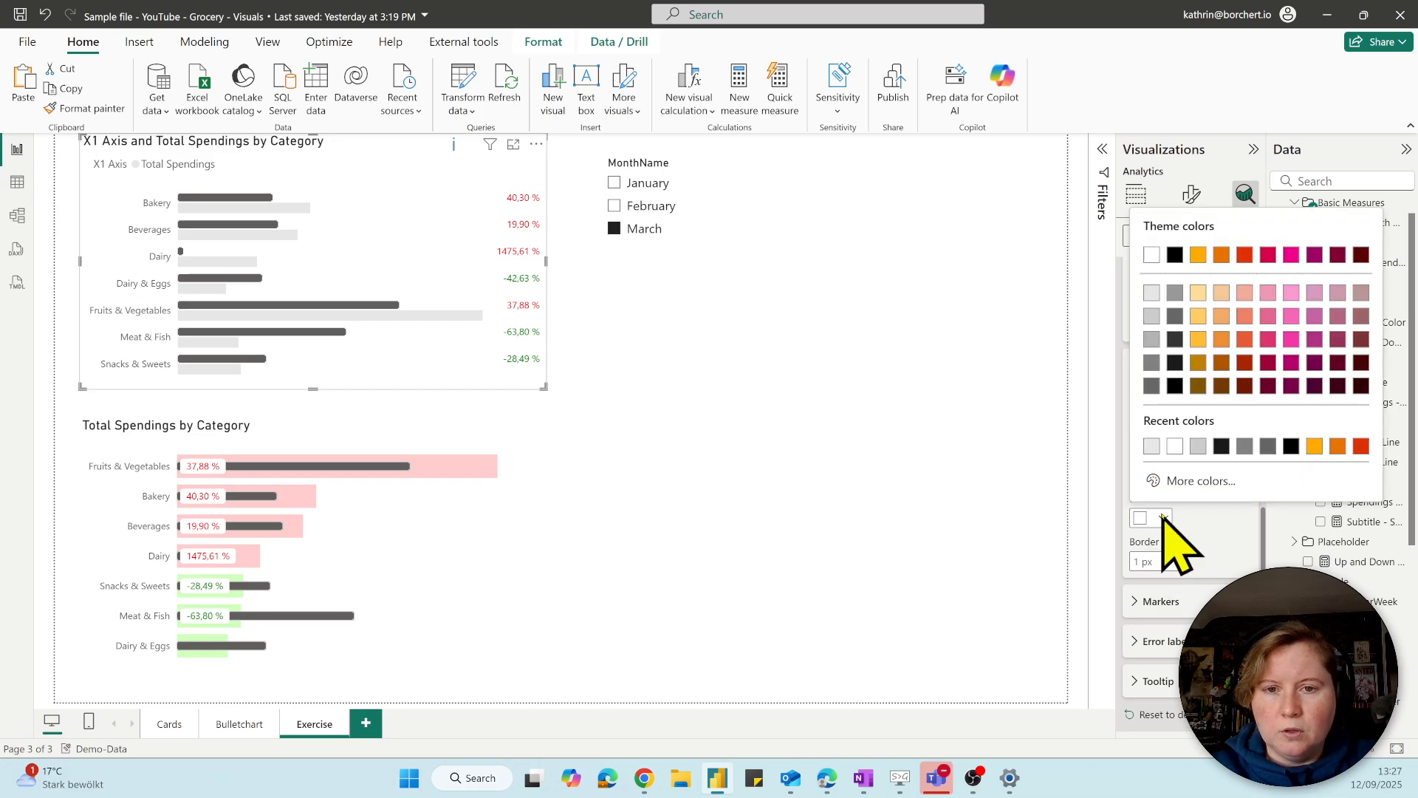
{"action": "left_click", "coordinate": [1176, 255]}
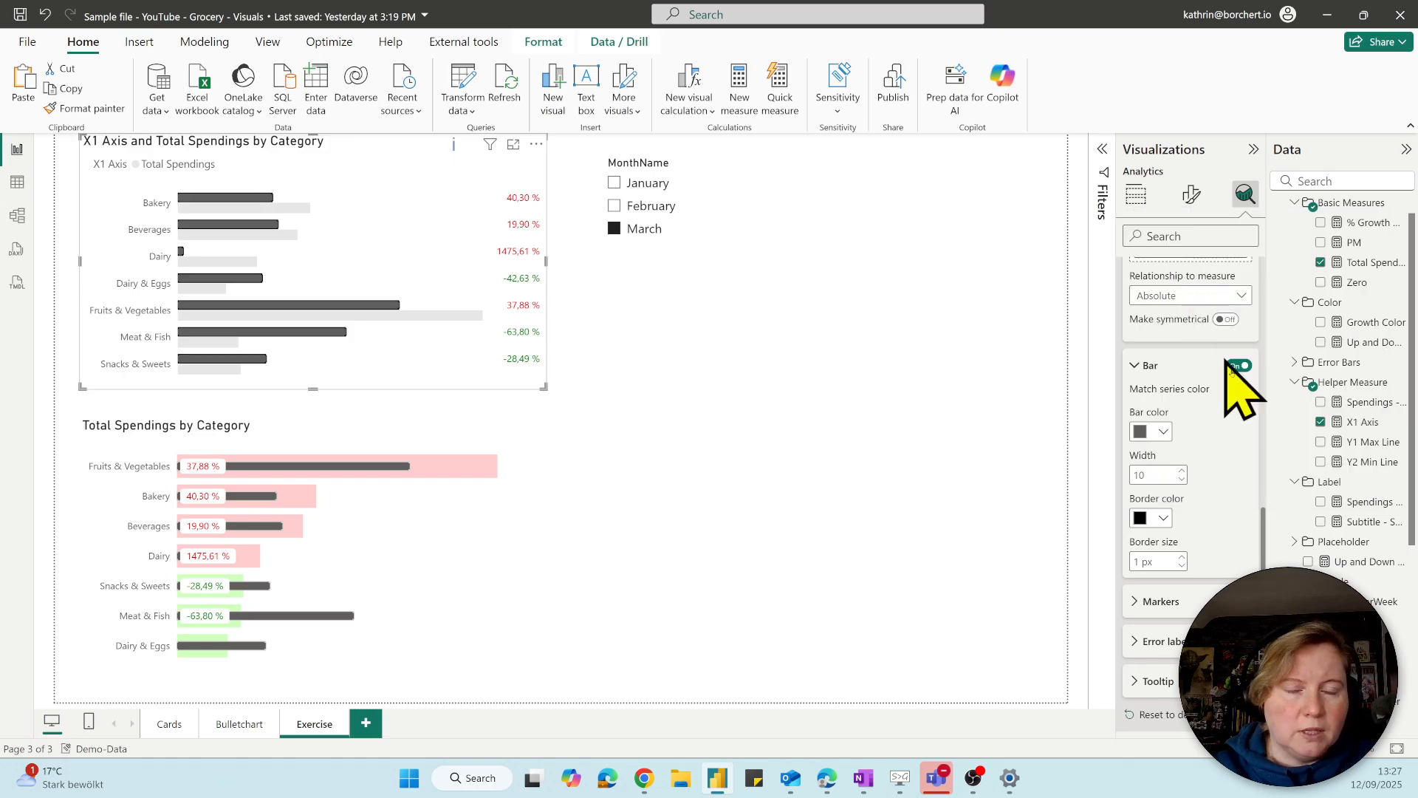
Turn on Overlap in the bar layout for all series of the upper chart and set the space between series to 44 %.
{"action": "left_click", "coordinate": [1190, 199]}
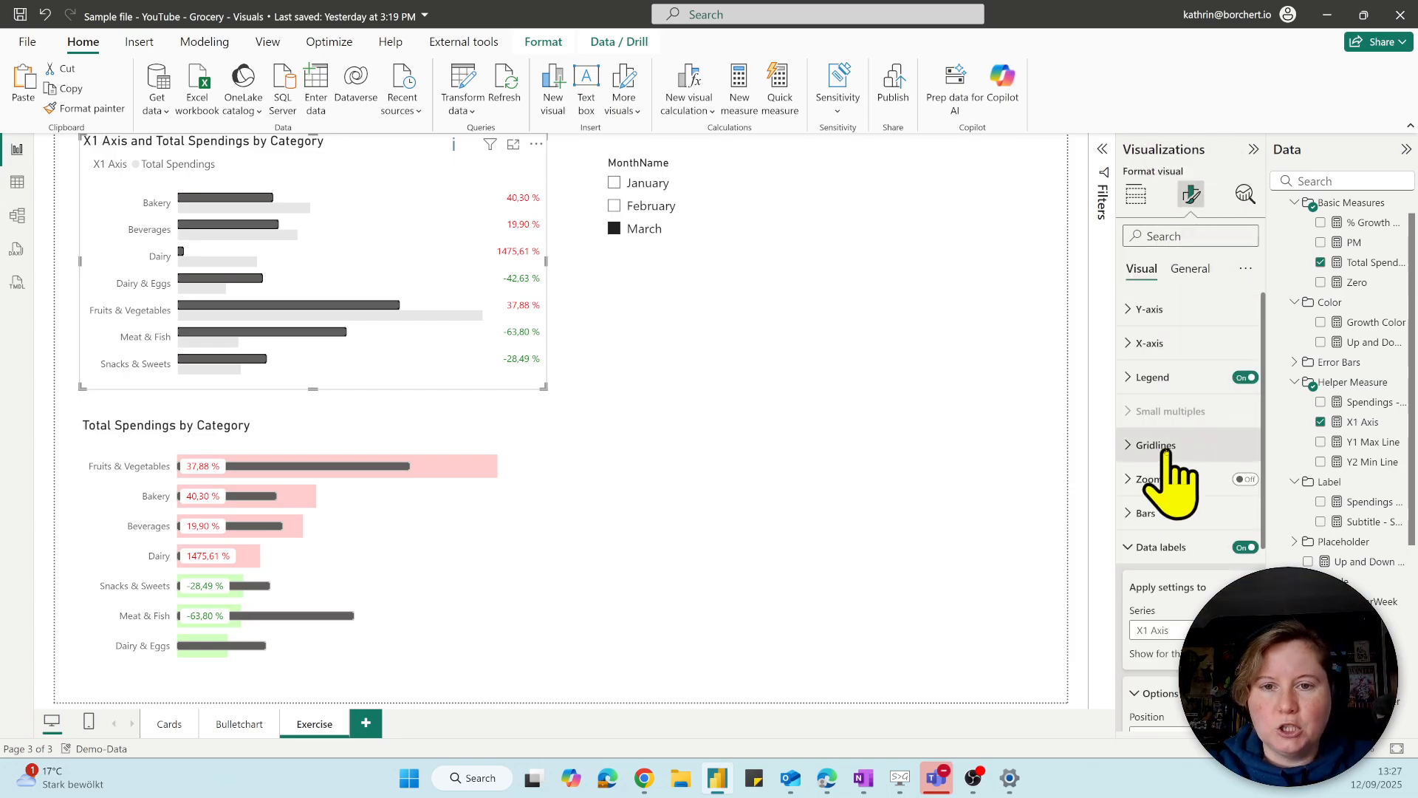
{"action": "left_click", "coordinate": [1149, 518]}
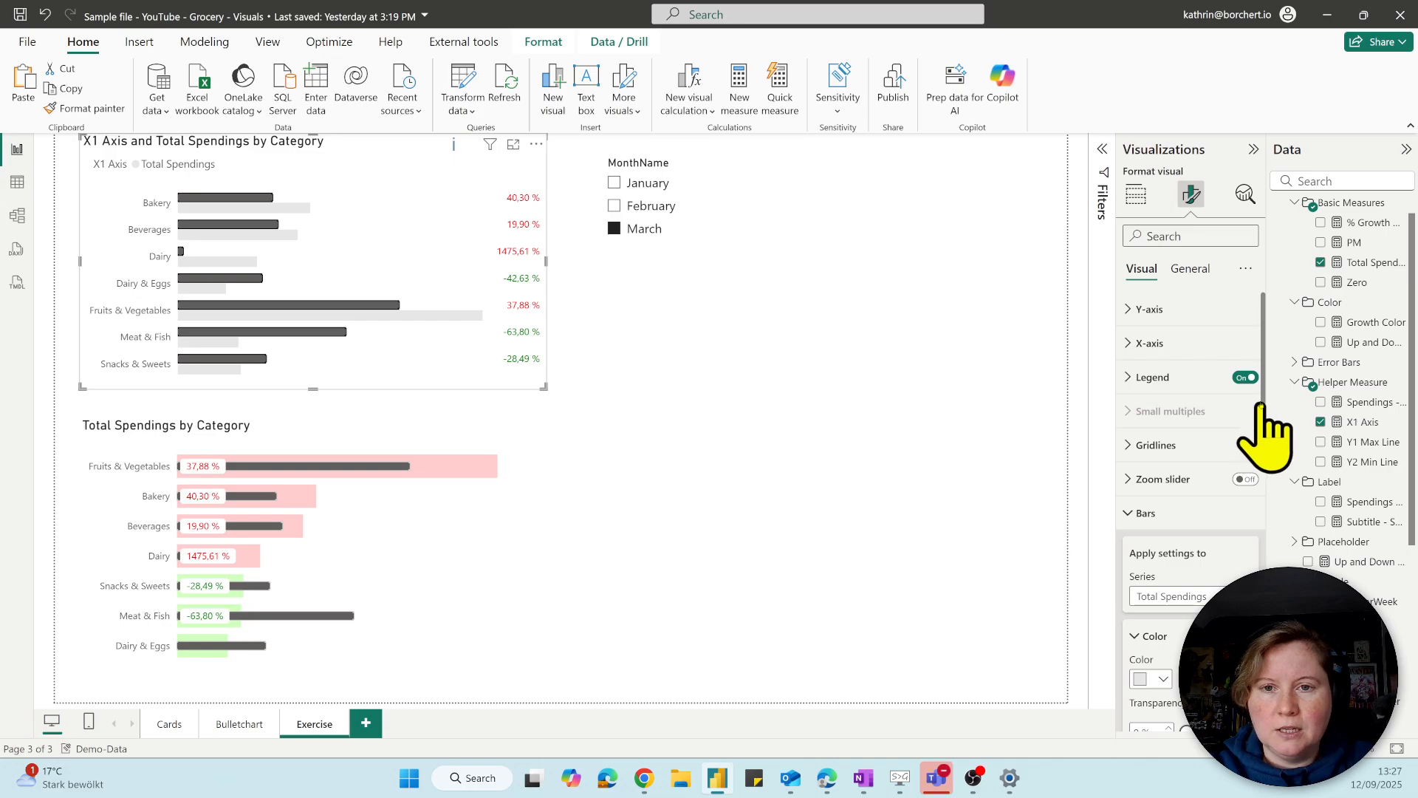
{"action": "scroll", "coordinate": [1256, 473], "scroll_direction": "down", "scroll_amount": 3}
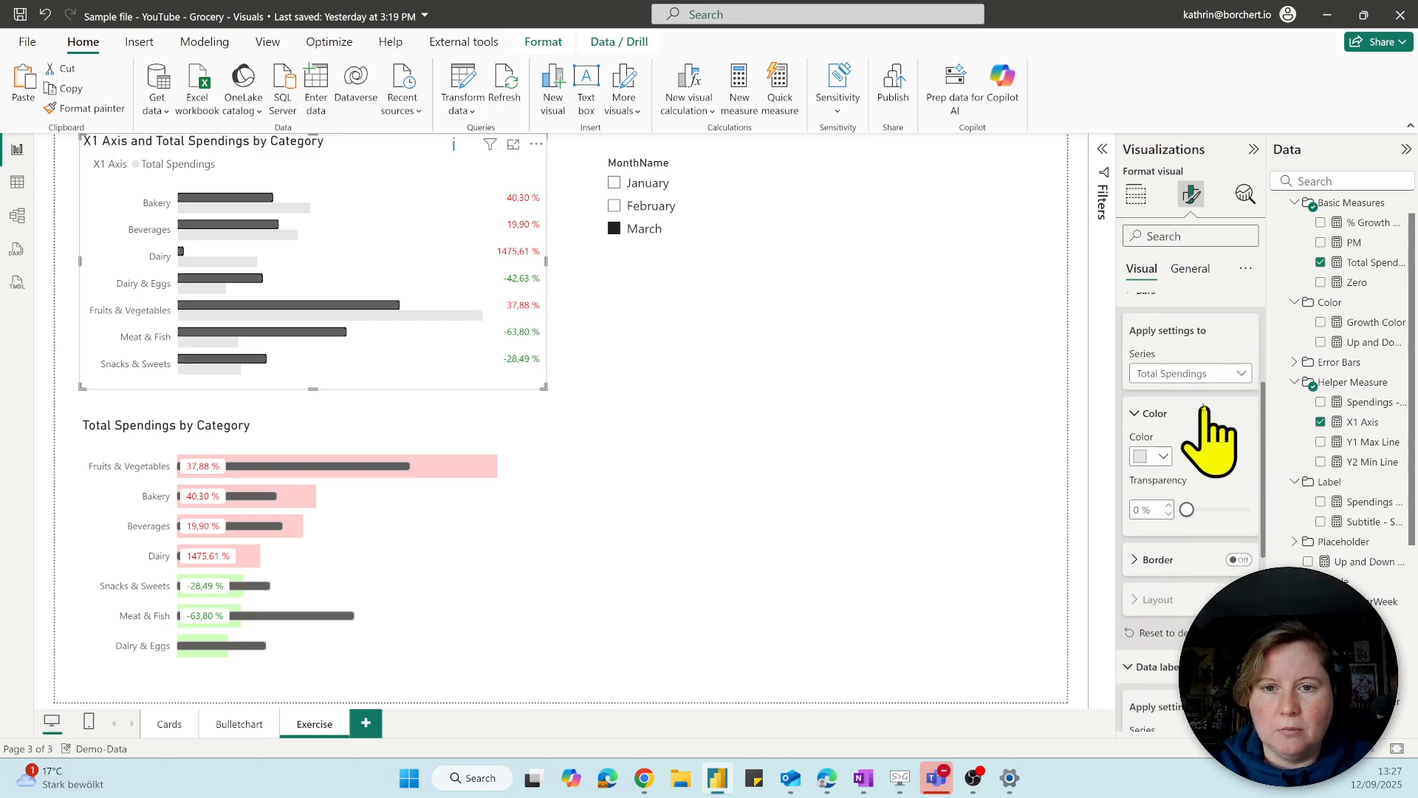
{"action": "left_click", "coordinate": [1184, 376]}
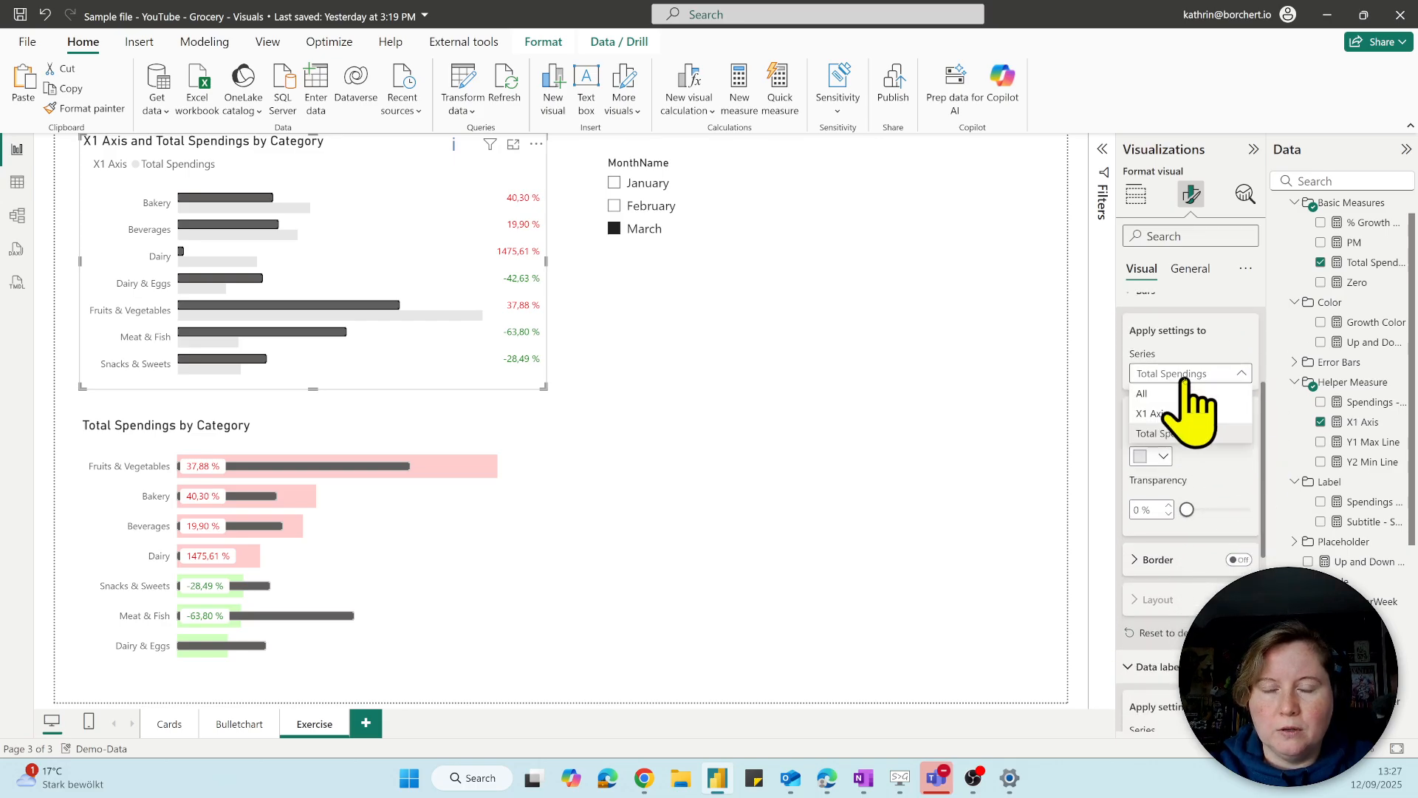
{"action": "left_click", "coordinate": [1144, 392]}
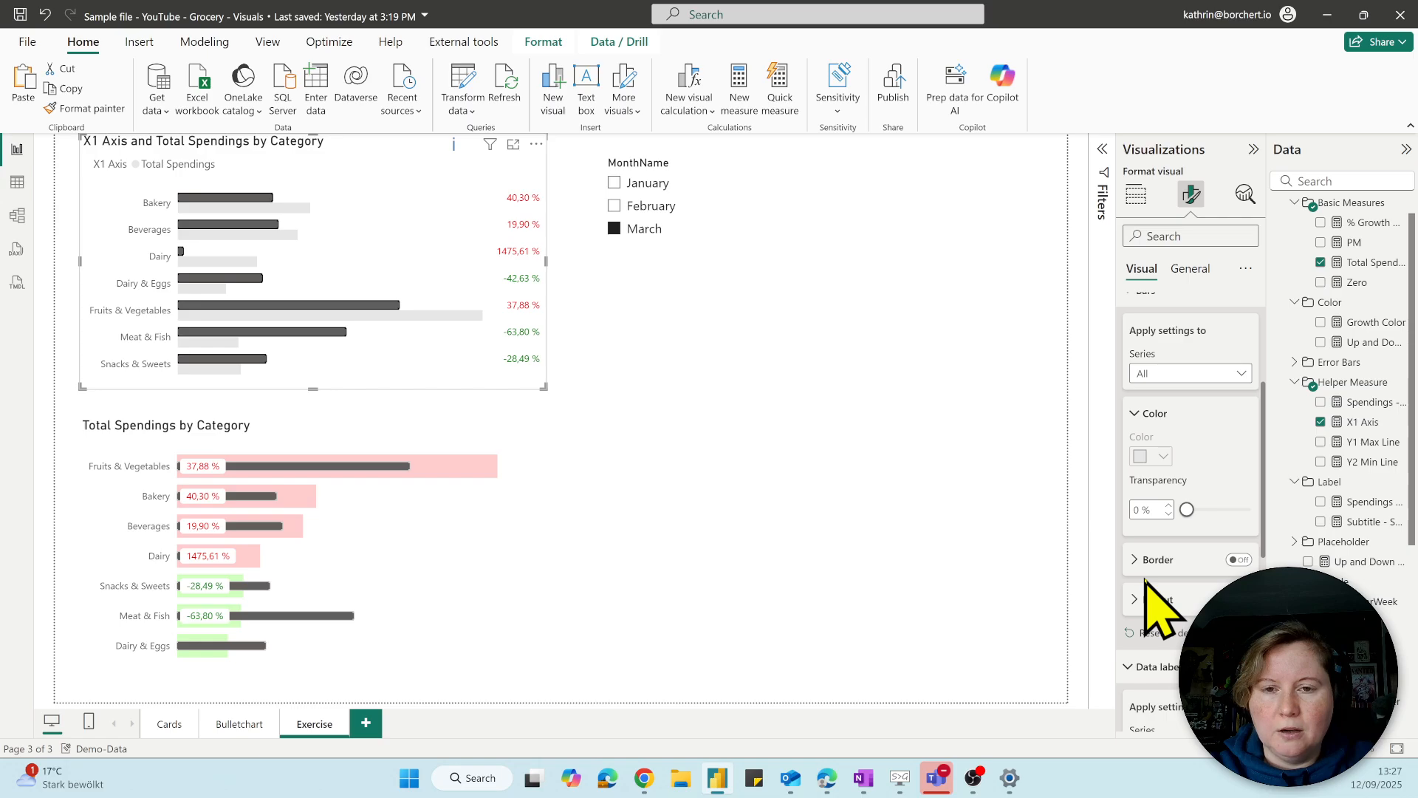
{"action": "left_click_drag", "start_coordinate": [1263, 433], "coordinate": [1260, 512]}
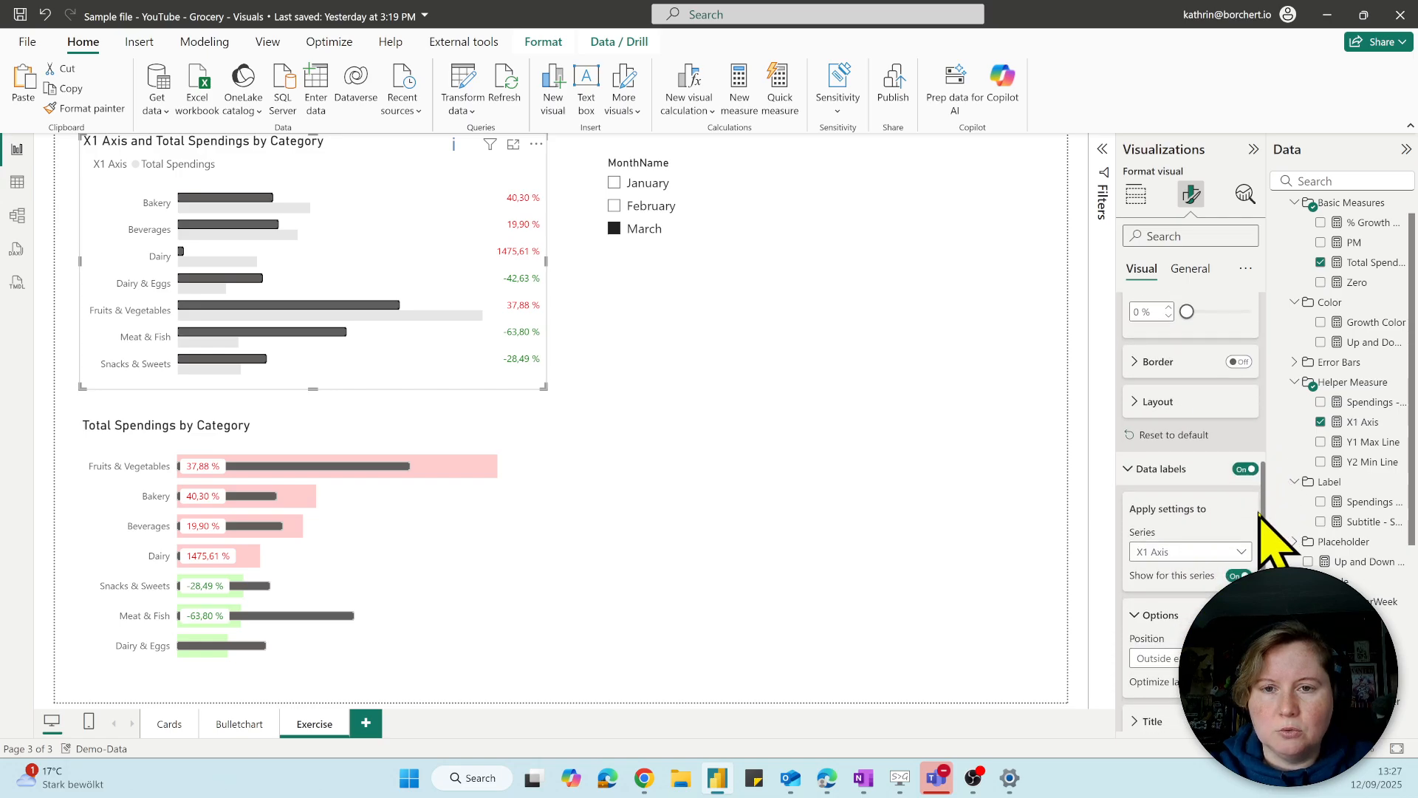
{"action": "left_click", "coordinate": [1151, 403]}
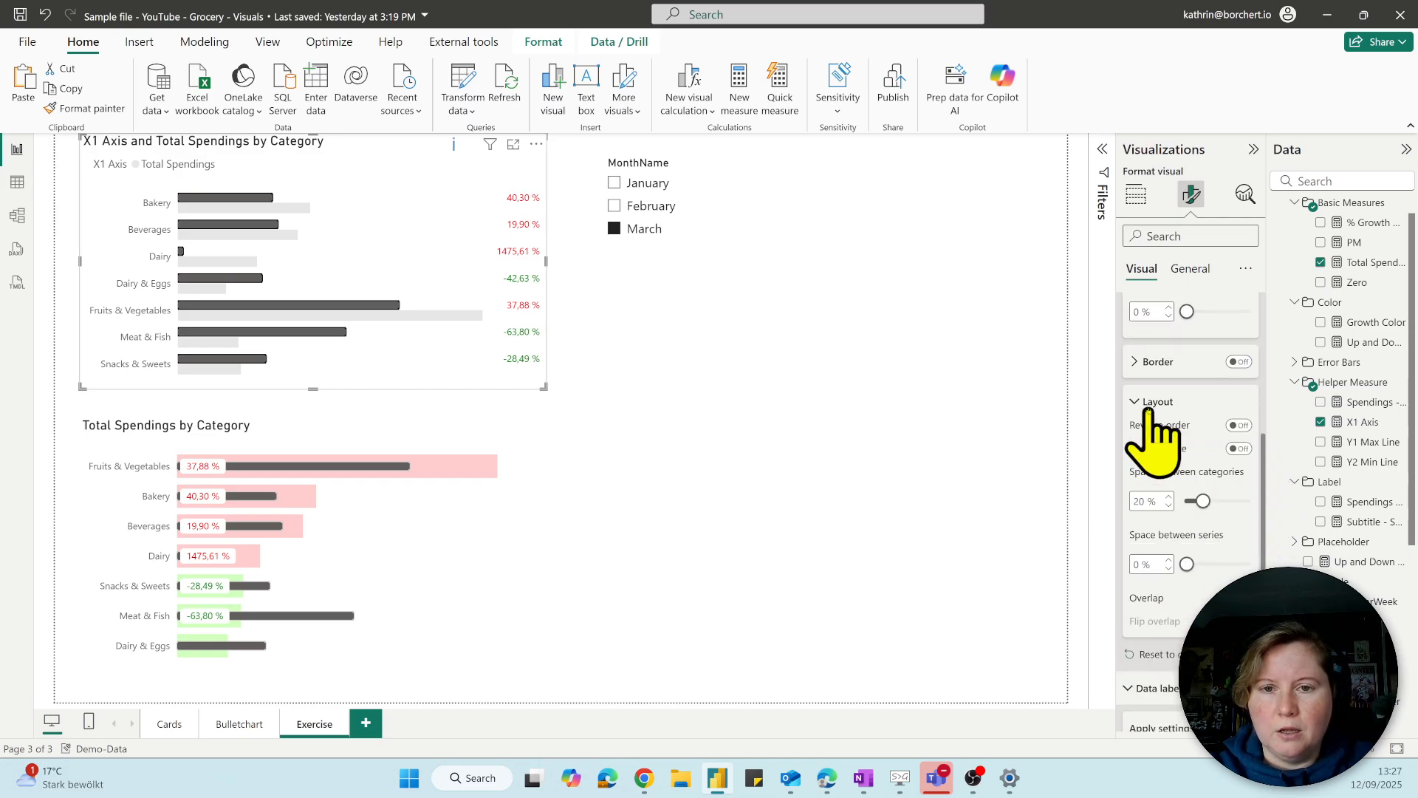
{"action": "left_click_drag", "start_coordinate": [1265, 465], "coordinate": [1261, 516]}
{"action": "left_click", "coordinate": [1237, 477]}
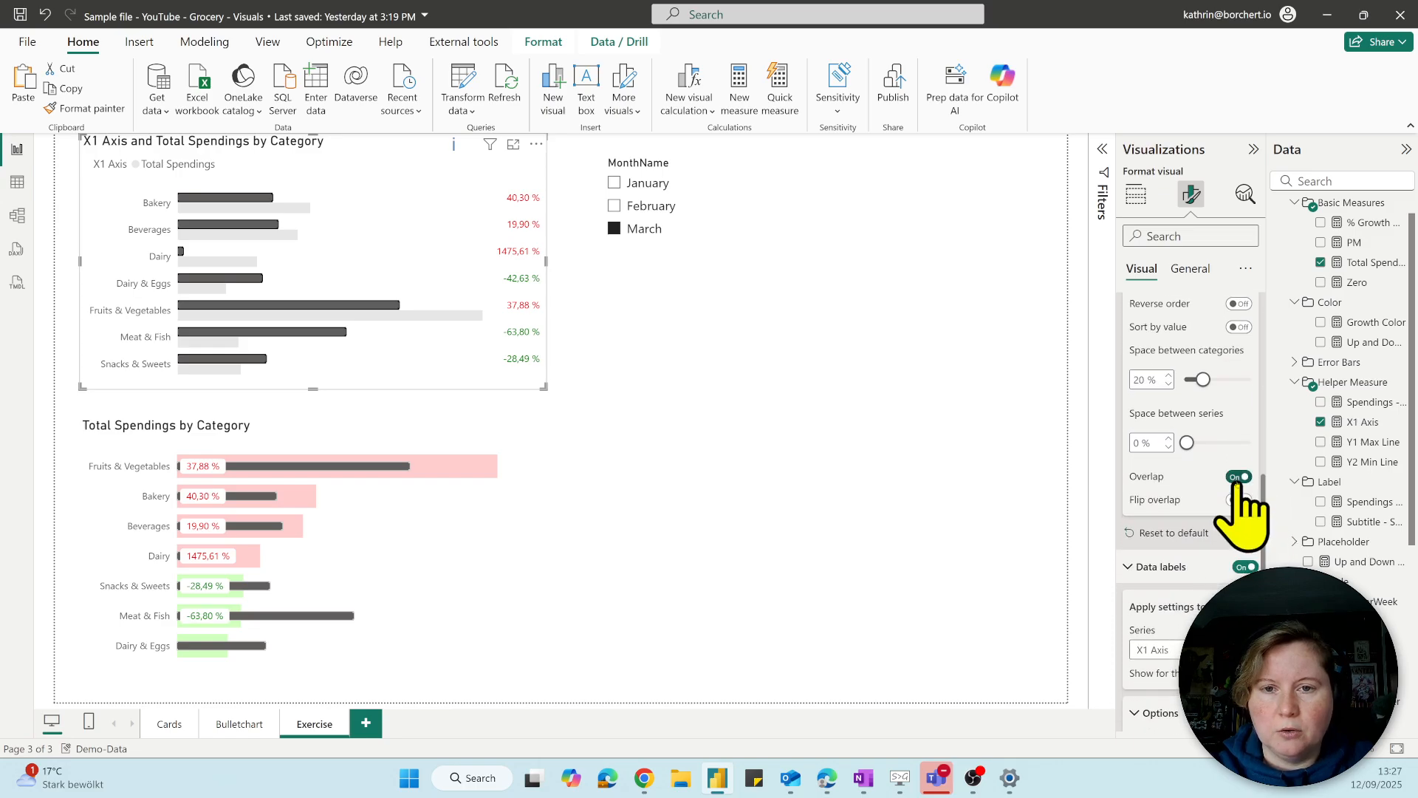
{"action": "left_click_drag", "start_coordinate": [1187, 443], "coordinate": [1214, 443]}
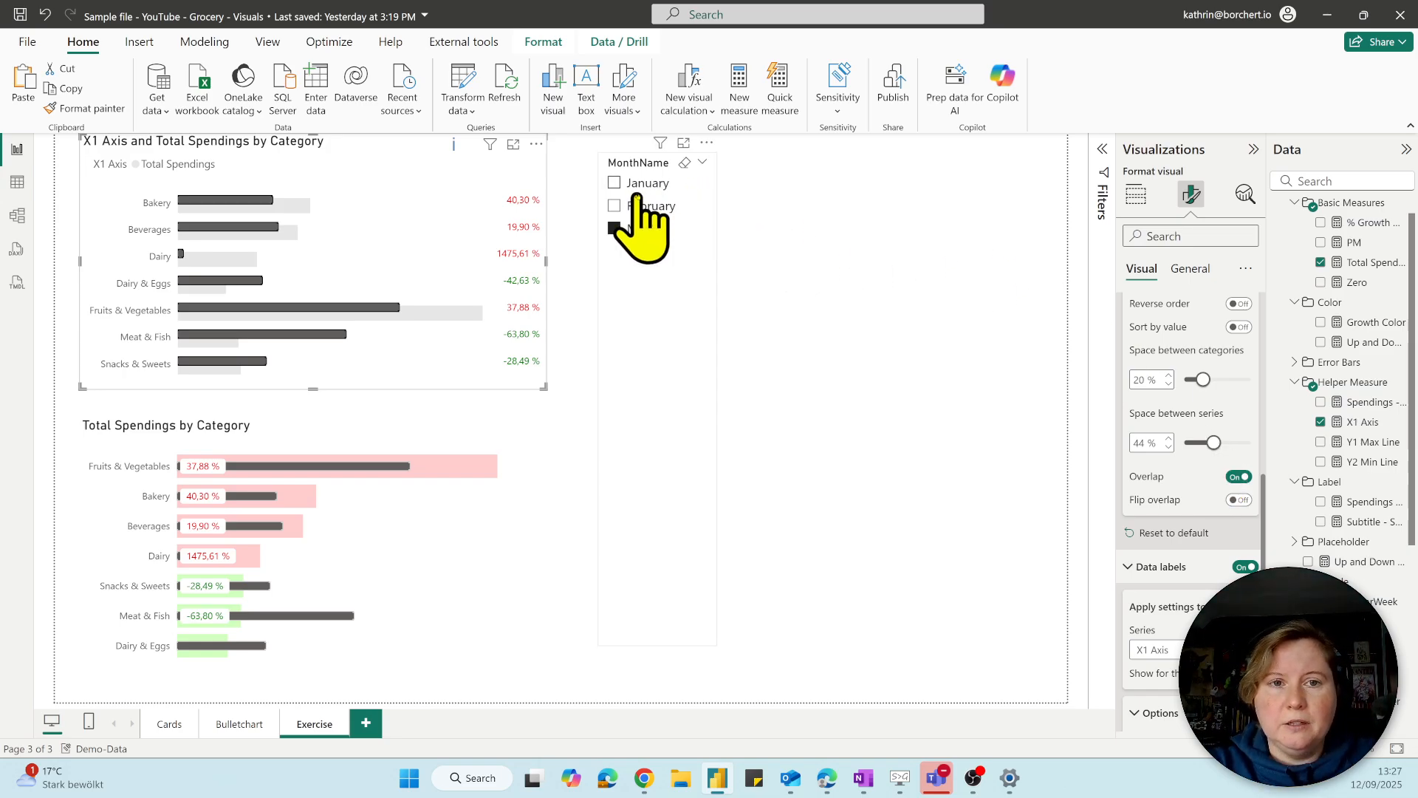
Check both charts by switching the MonthName slicer to February, January, February again and back to March.
{"action": "left_click", "coordinate": [634, 205]}
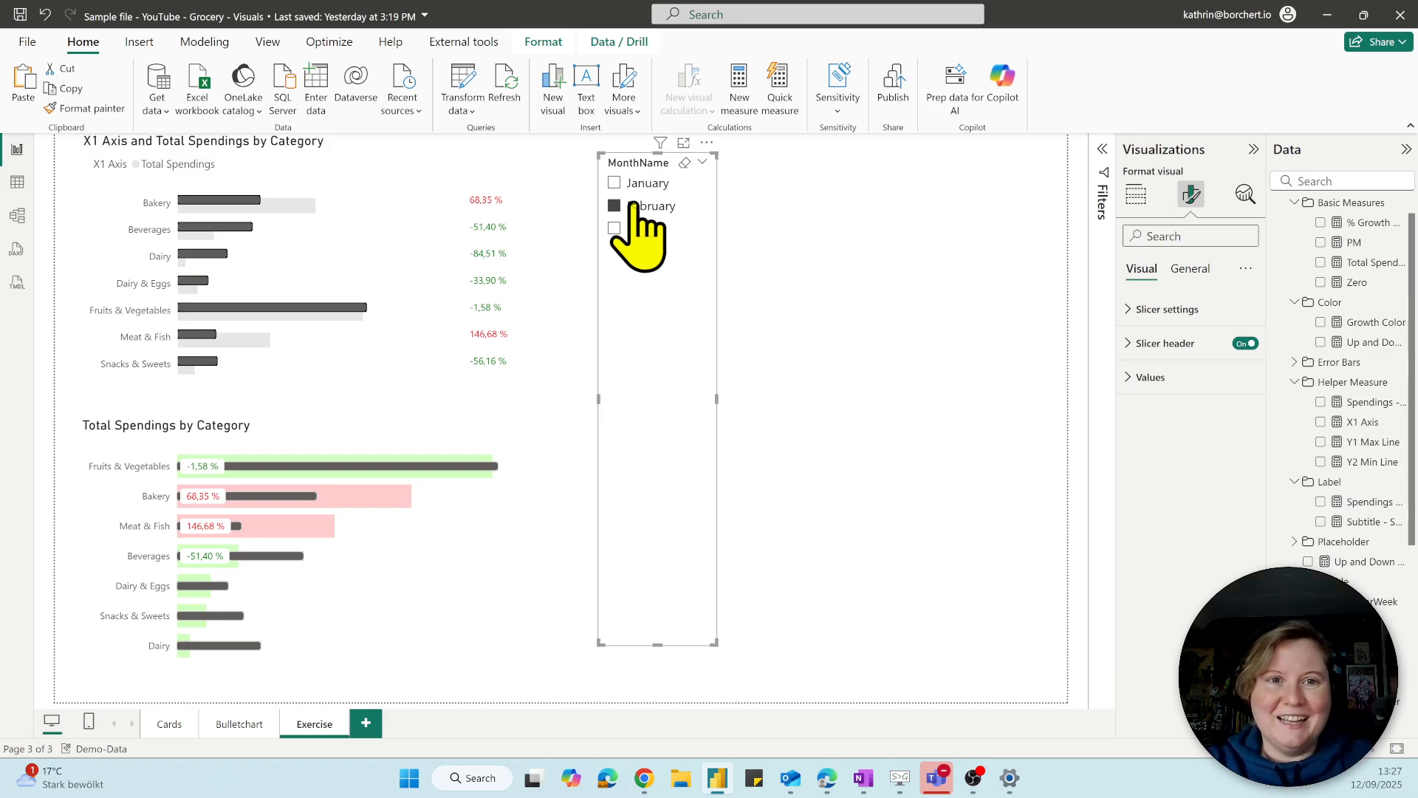
{"action": "left_click", "coordinate": [622, 184]}
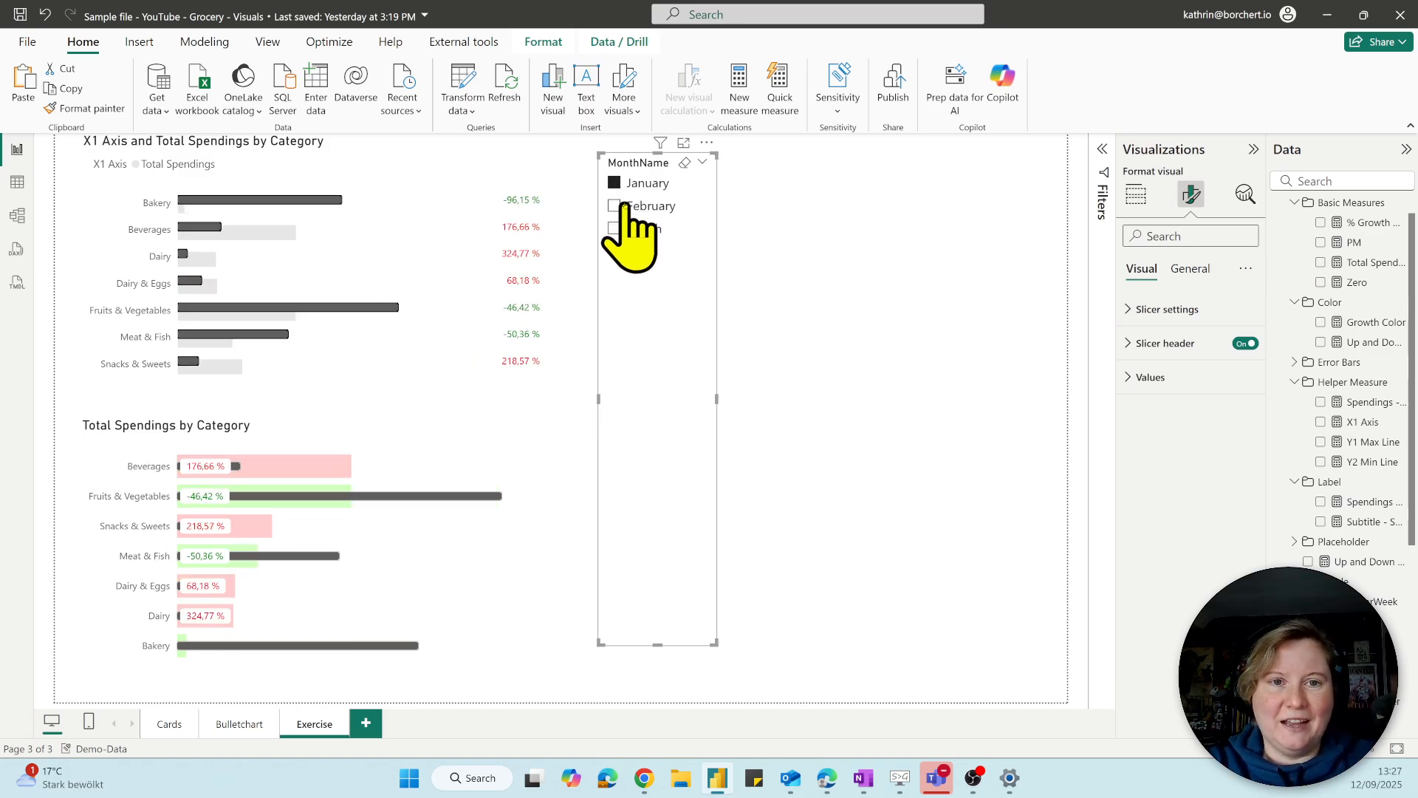
{"action": "left_click", "coordinate": [622, 206]}
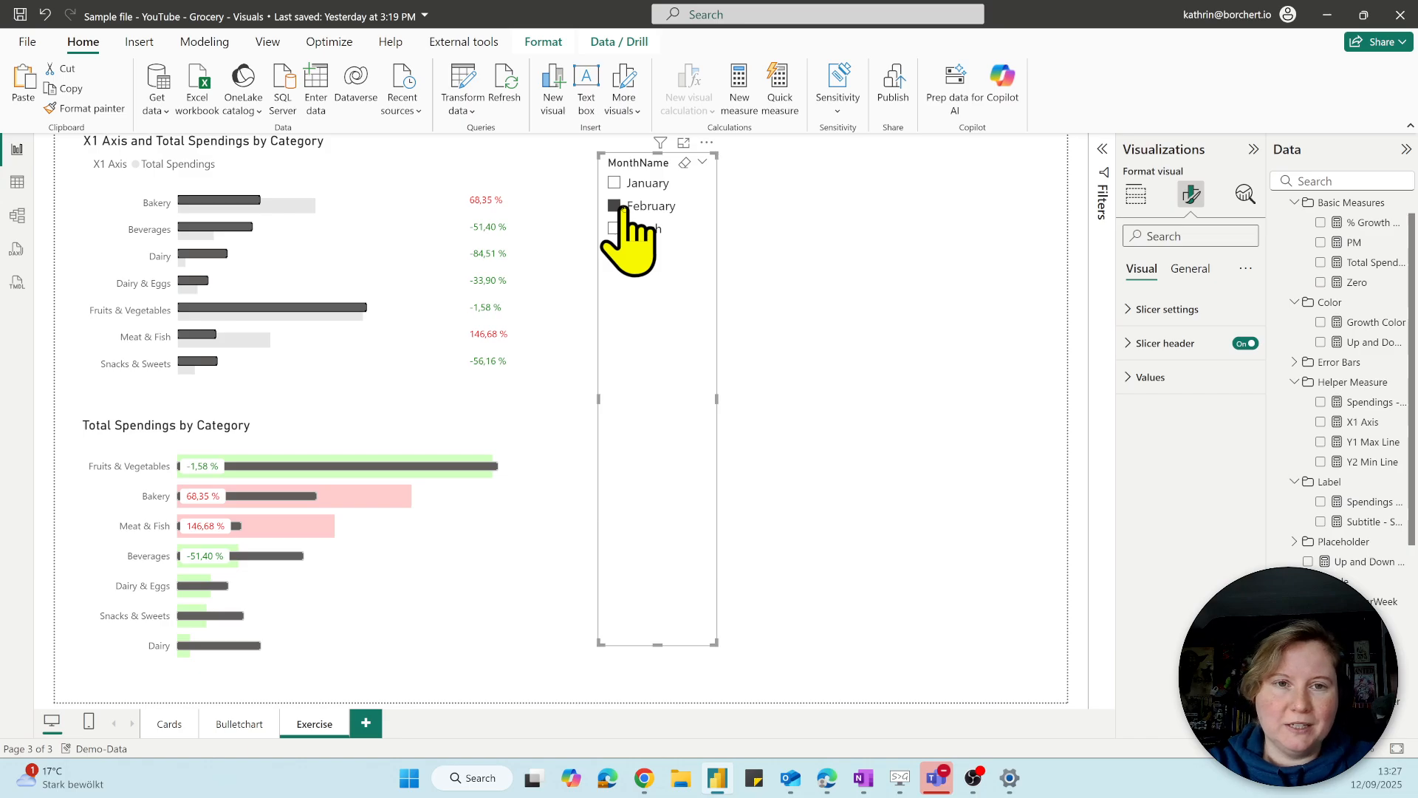
{"action": "left_click", "coordinate": [623, 229]}
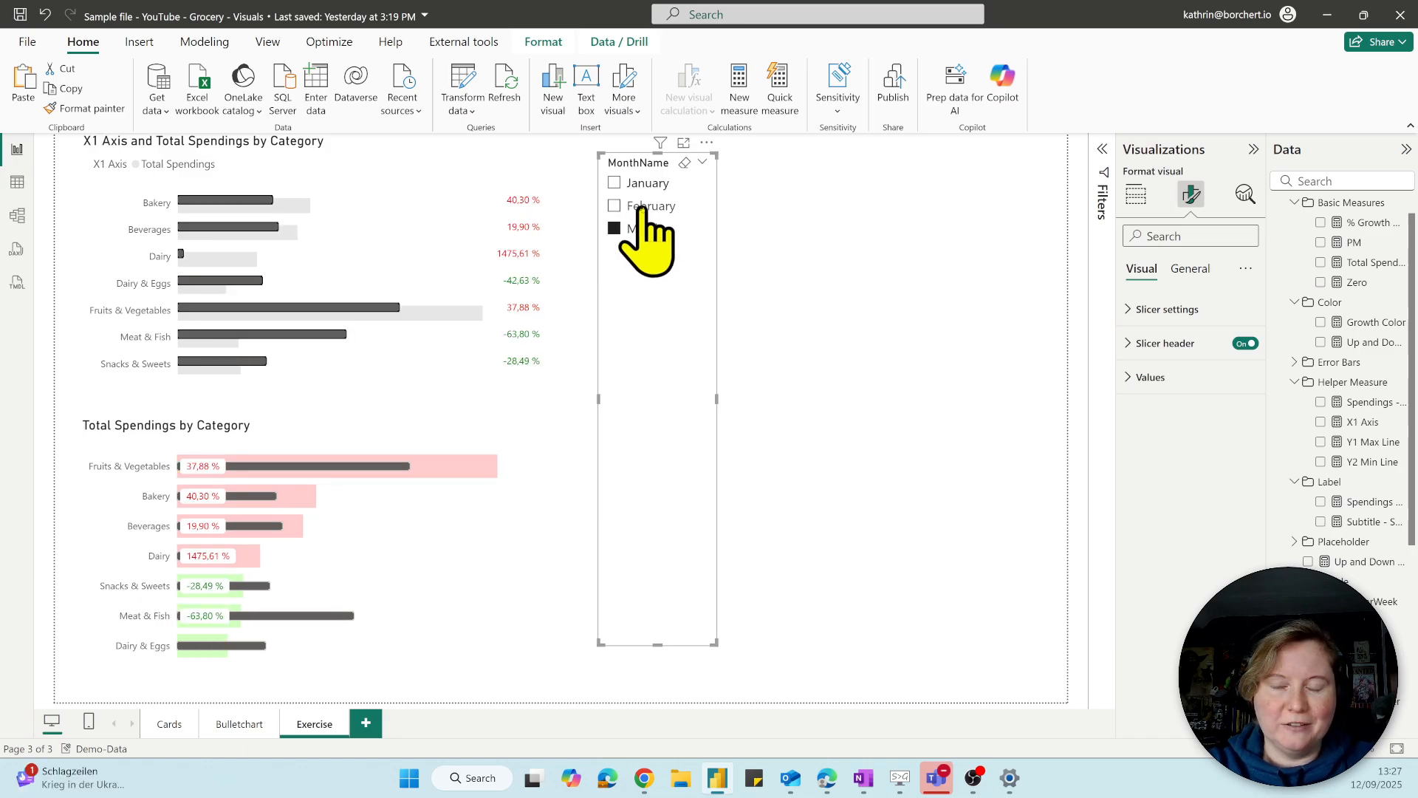